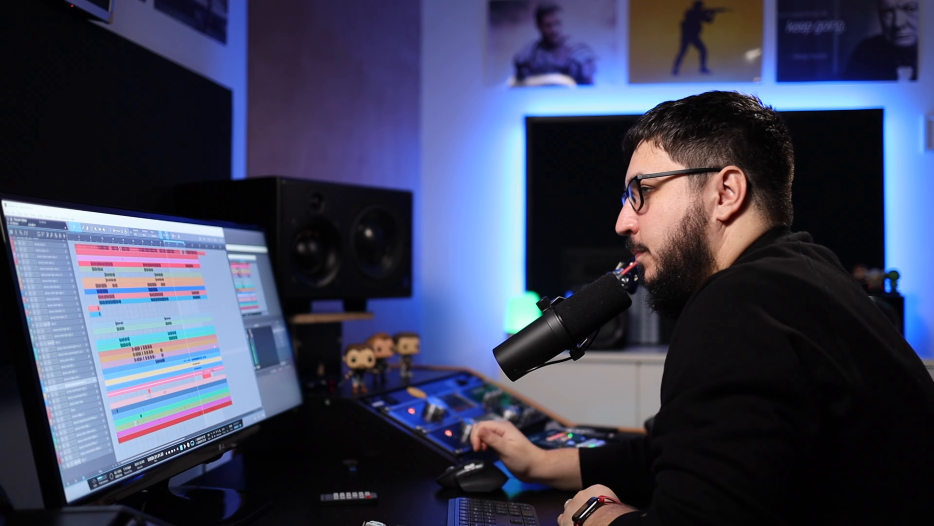
pyautogui.scroll(3, 154, 331)
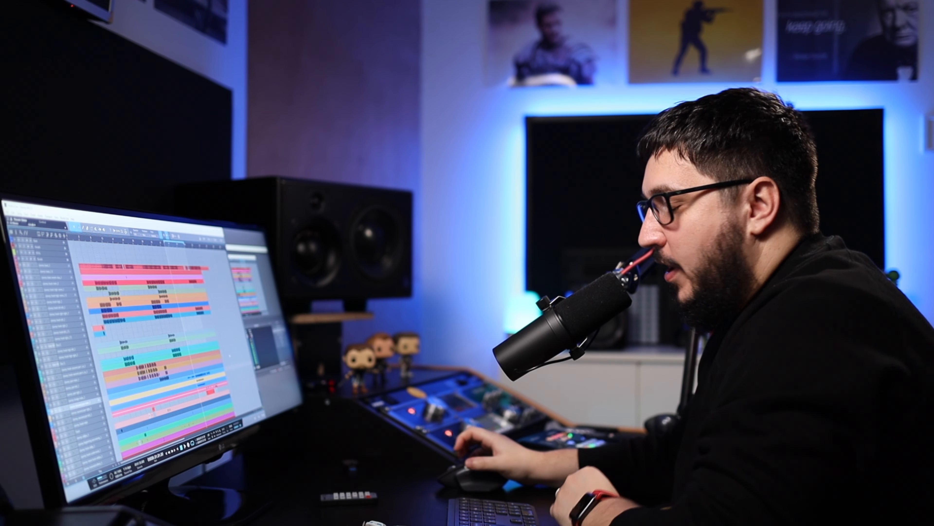
pyautogui.press('F3')
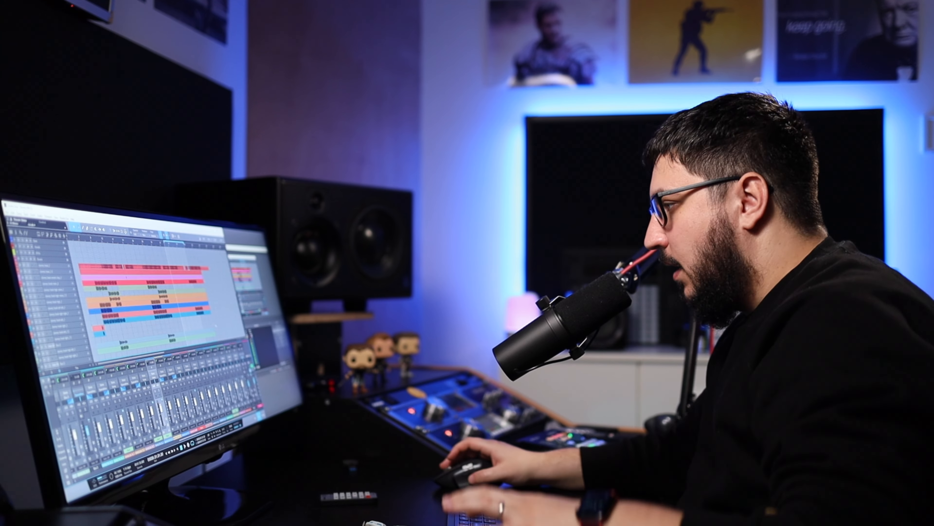
pyautogui.scroll(-10, 147, 295)
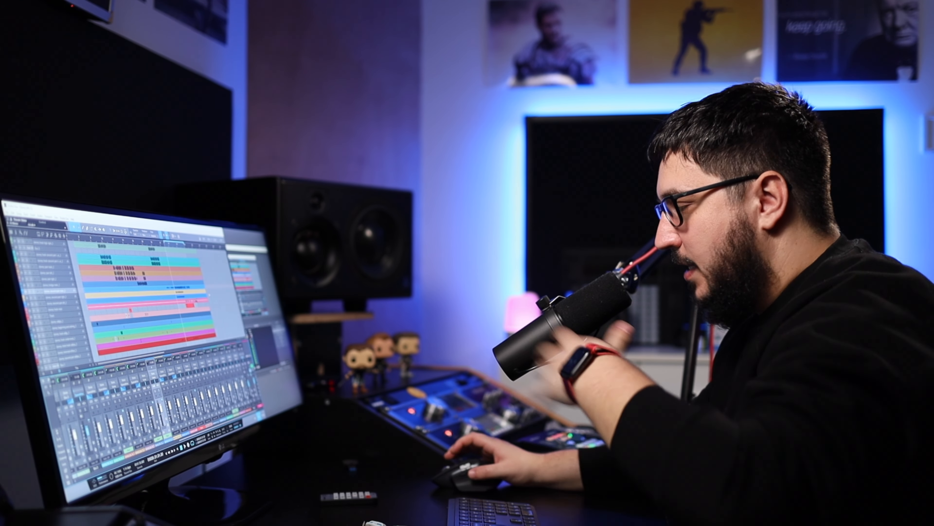
pyautogui.scroll(10, 147, 295)
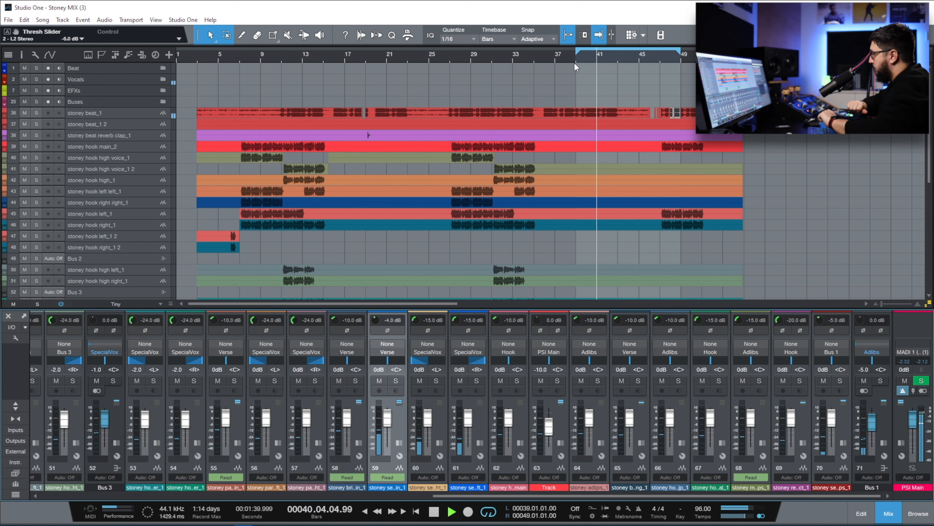
# Step: Look through the arrangement's hook, verse and ad-lib tracks, and select the stoney more hook adlips_1 channel in the mixer
pyautogui.scroll(-5, 803, 195)
pyautogui.scroll(-2, 802, 192)
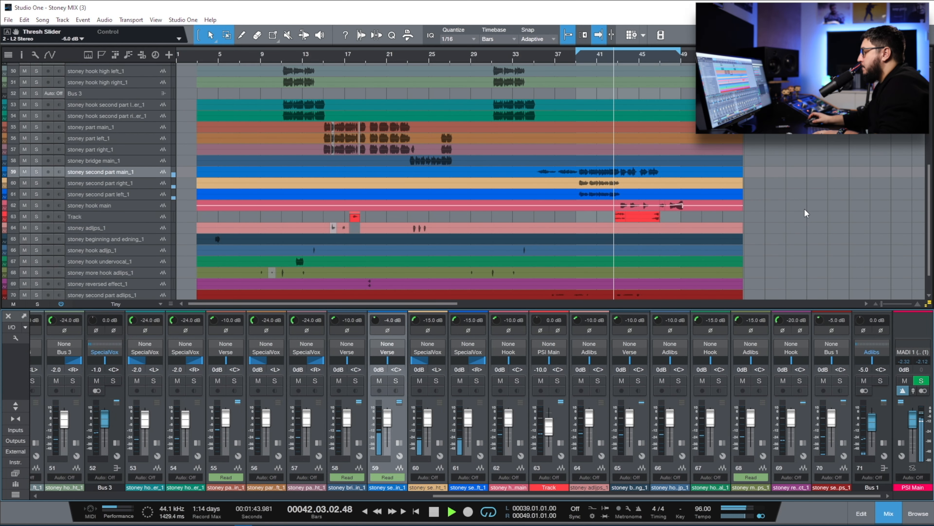
pyautogui.scroll(8, 806, 213)
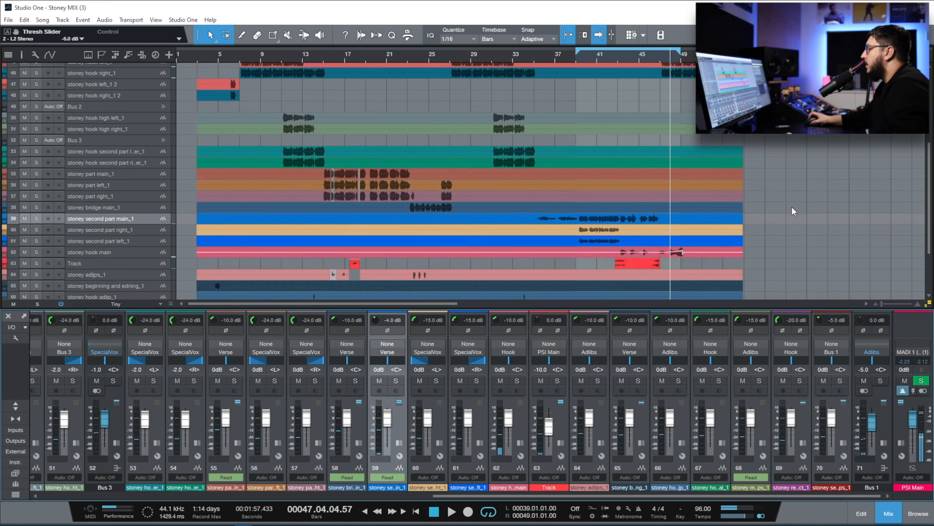
pyautogui.scroll(-3, 792, 211)
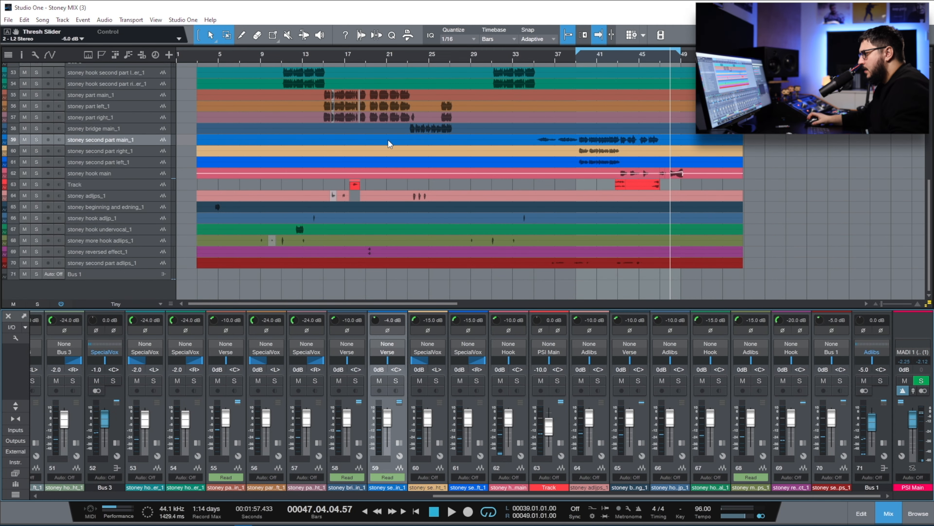
pyautogui.moveTo(456, 495); pyautogui.dragTo(4, 483)
pyautogui.scroll(8, 497, 215)
pyautogui.hotkey('ctrl', 'a')
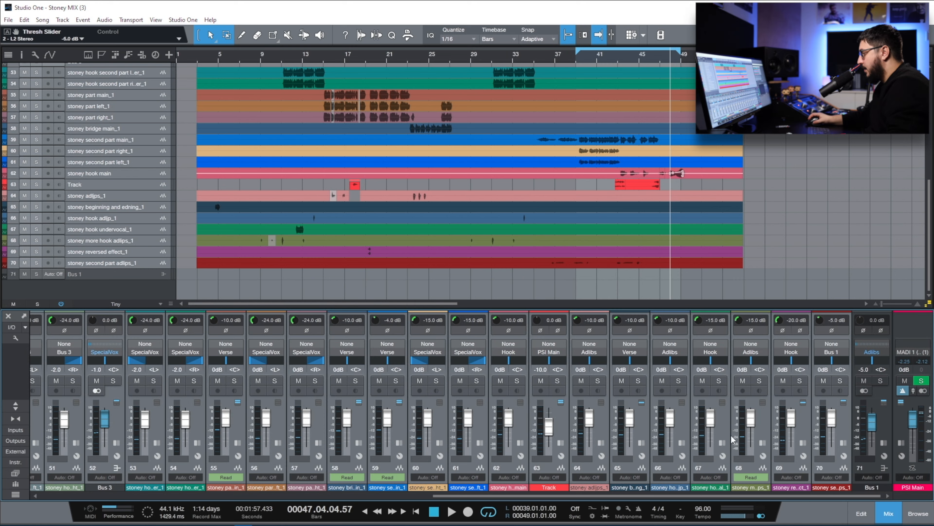
pyautogui.click(765, 425)
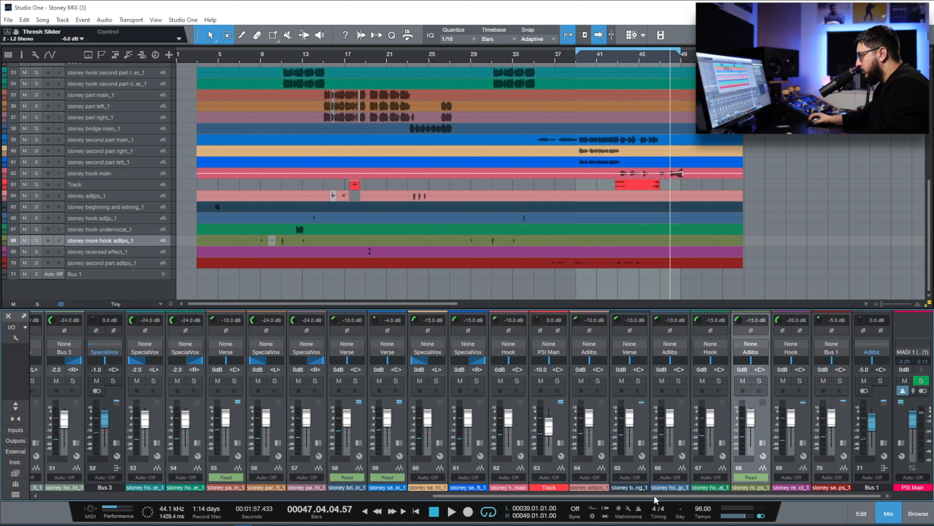
# Step: Expand the Vocals folder in the mixer and select its Verse, Hook, Adlibs and SpecialVox buses one after another
pyautogui.moveTo(679, 495); pyautogui.dragTo(159, 494)
pyautogui.click(88, 468)
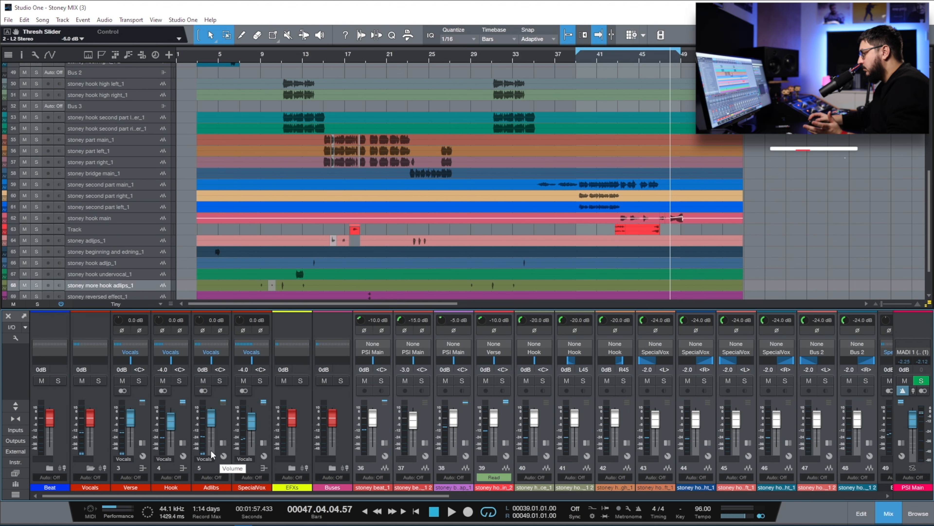
pyautogui.click(143, 417)
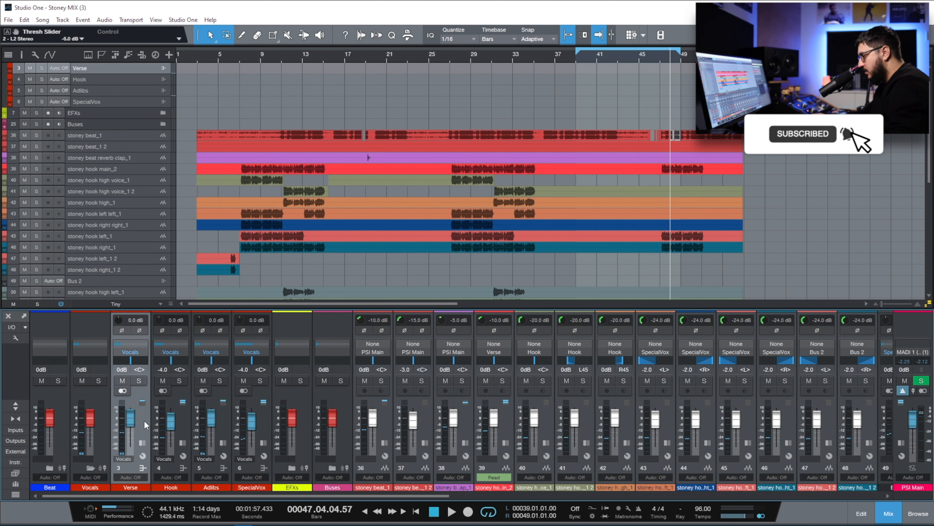
pyautogui.click(183, 417)
pyautogui.click(225, 422)
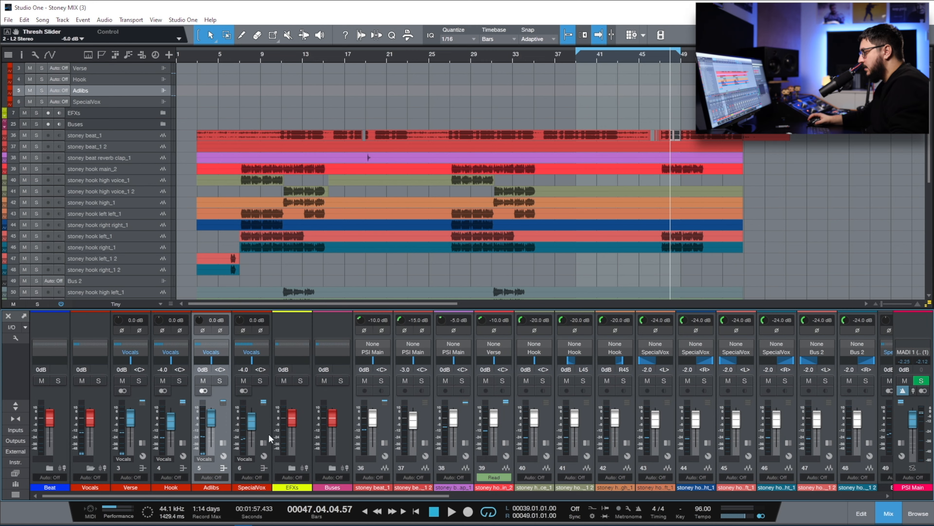
pyautogui.click(267, 419)
# Step: Inspect the inserts and sends of the Verse, Hook, Adlibs and SpecialVox buses, hiding each bus's effects again
pyautogui.hscroll(8, 207, 460)
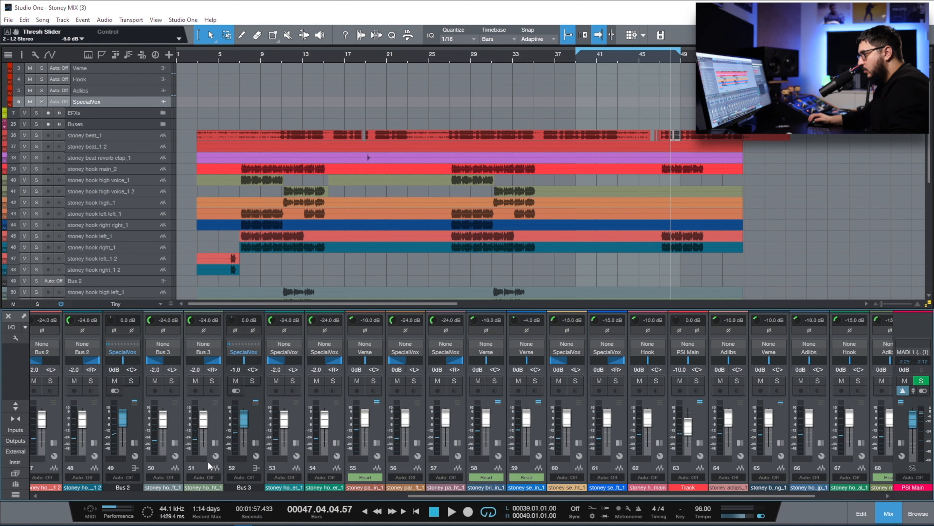
pyautogui.hscroll(-2, 211, 454)
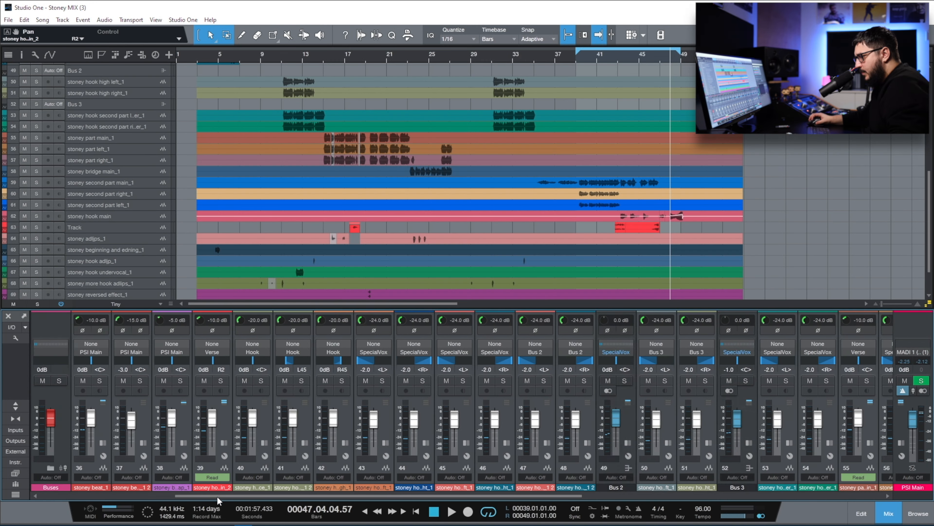
pyautogui.moveTo(216, 496); pyautogui.dragTo(84, 496)
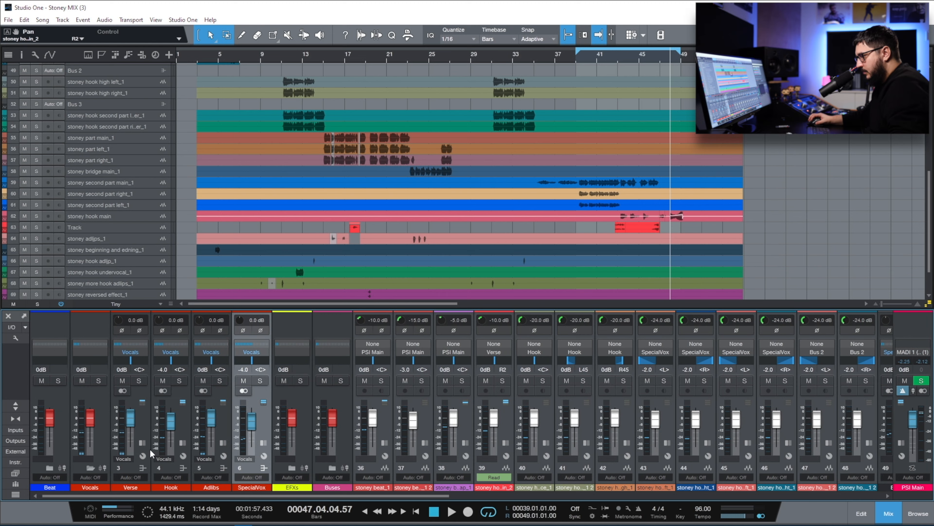
pyautogui.click(143, 442)
pyautogui.click(143, 442)
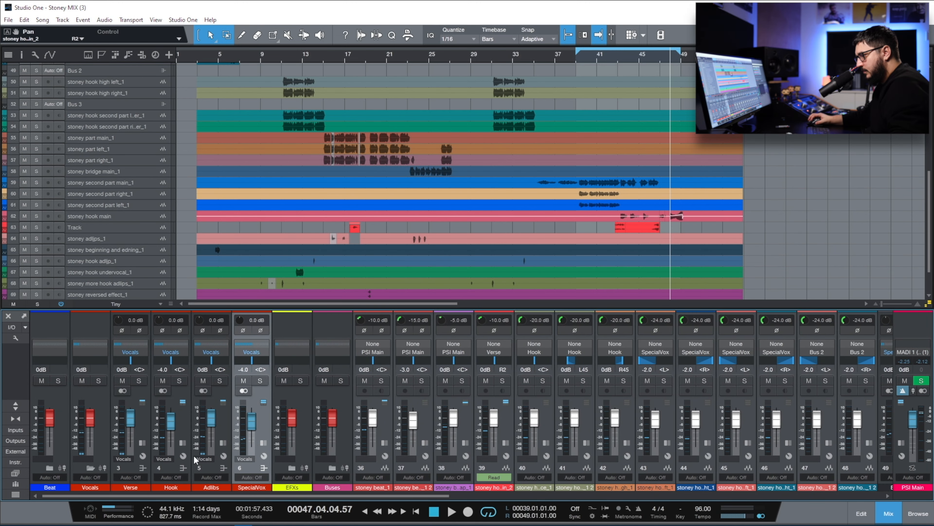
pyautogui.click(183, 442)
pyautogui.click(182, 442)
pyautogui.click(223, 443)
pyautogui.click(223, 442)
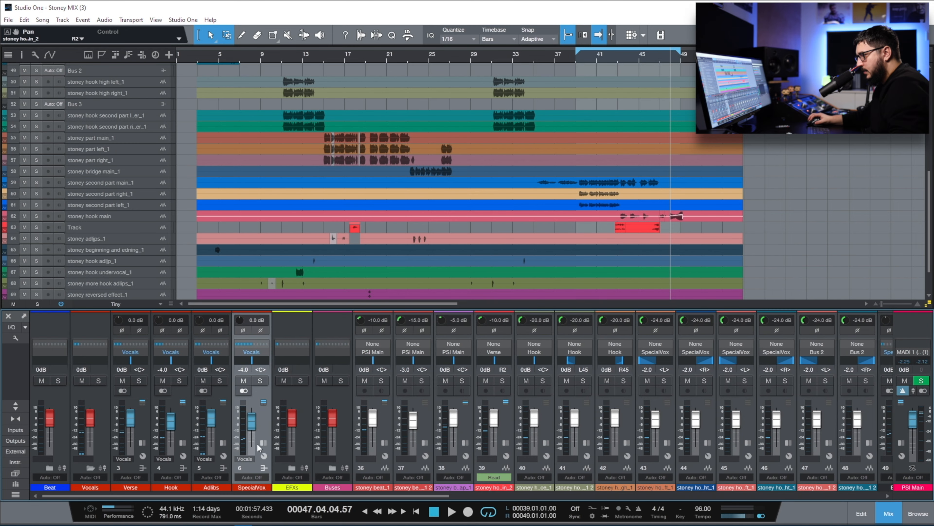
pyautogui.click(264, 442)
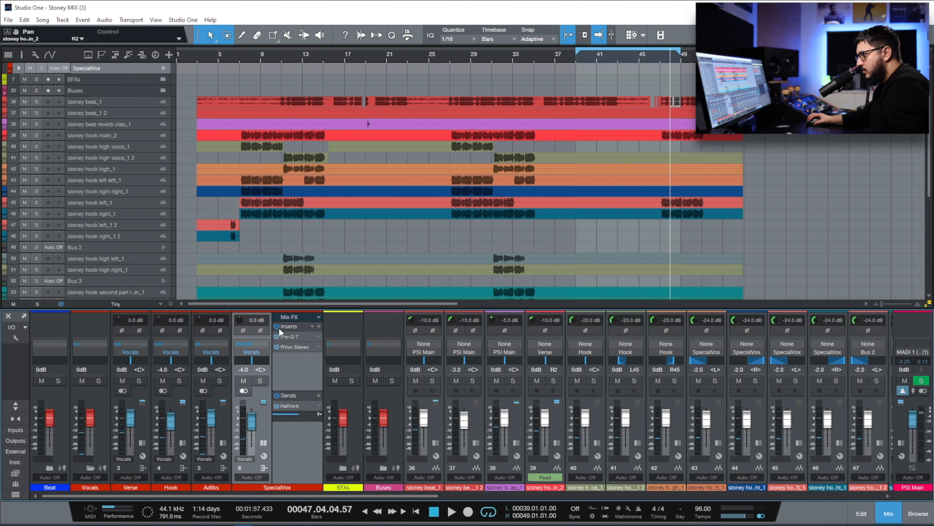
pyautogui.click(263, 443)
# Step: Collapse the Vocals folder and show the insert effects of the Vocals bus inside the Buses folder
pyautogui.click(92, 468)
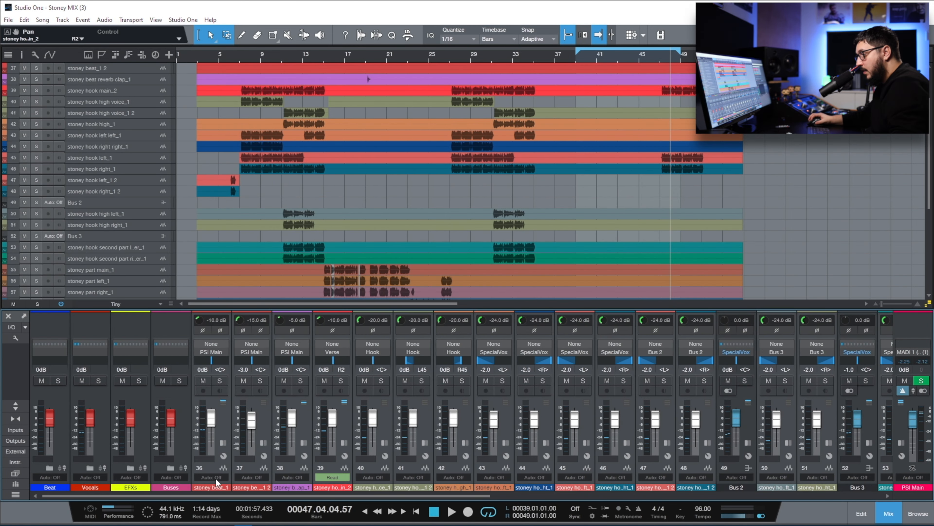
pyautogui.click(170, 467)
pyautogui.click(506, 442)
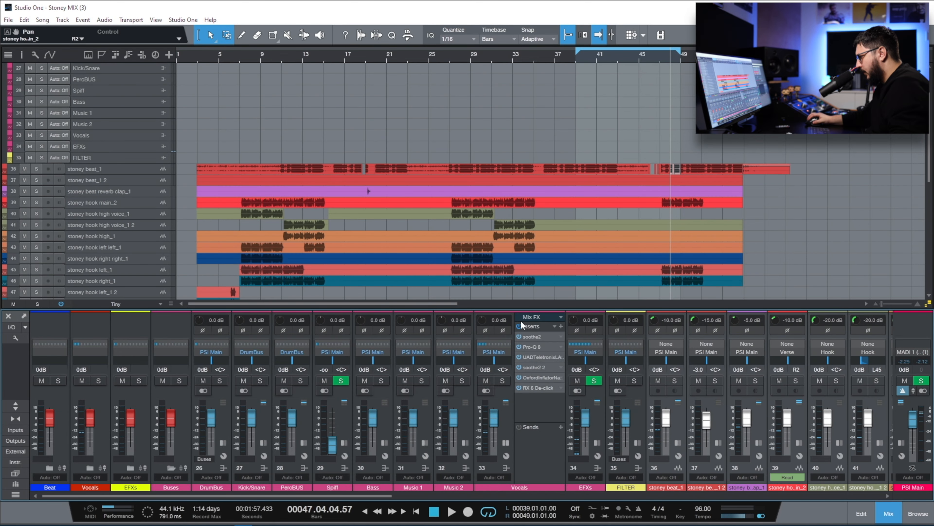
# Step: Hide the mixer and play the full mix from bar 39
pyautogui.press('F3')
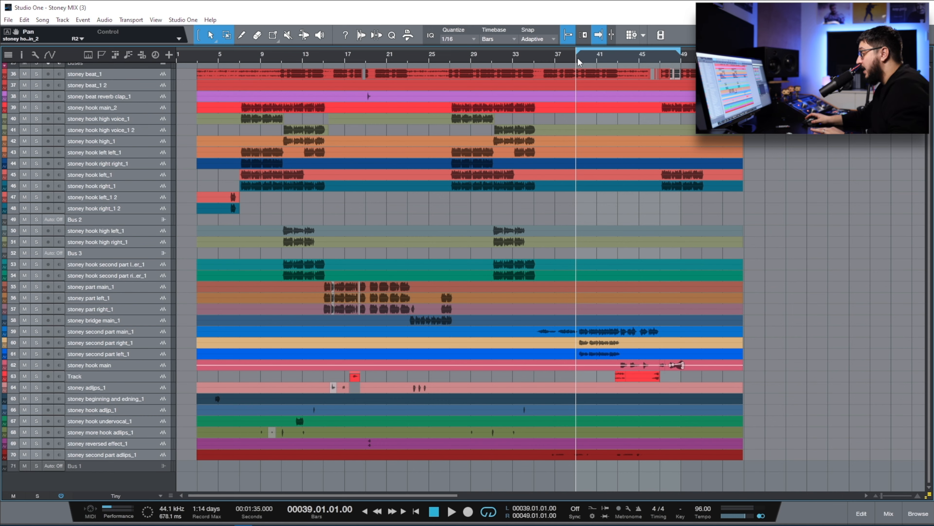
pyautogui.press('space')
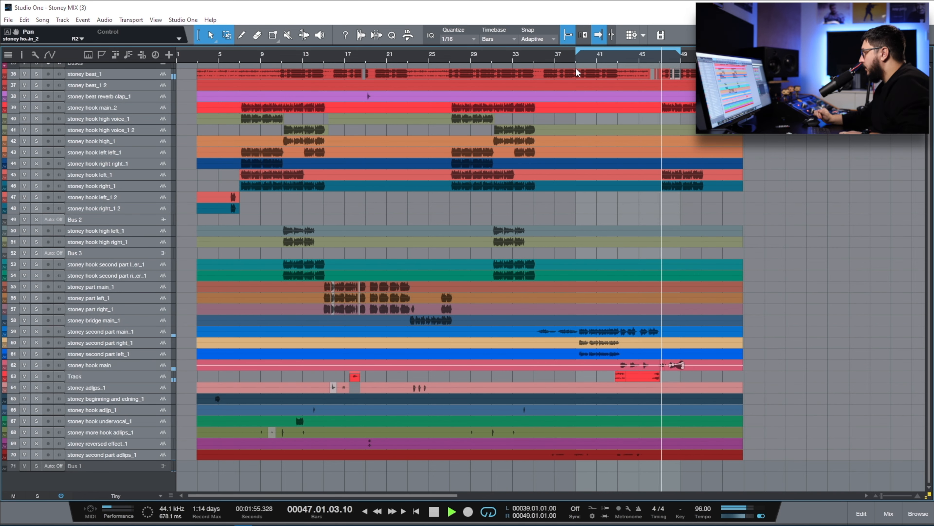
pyautogui.scroll(2, 183, 225)
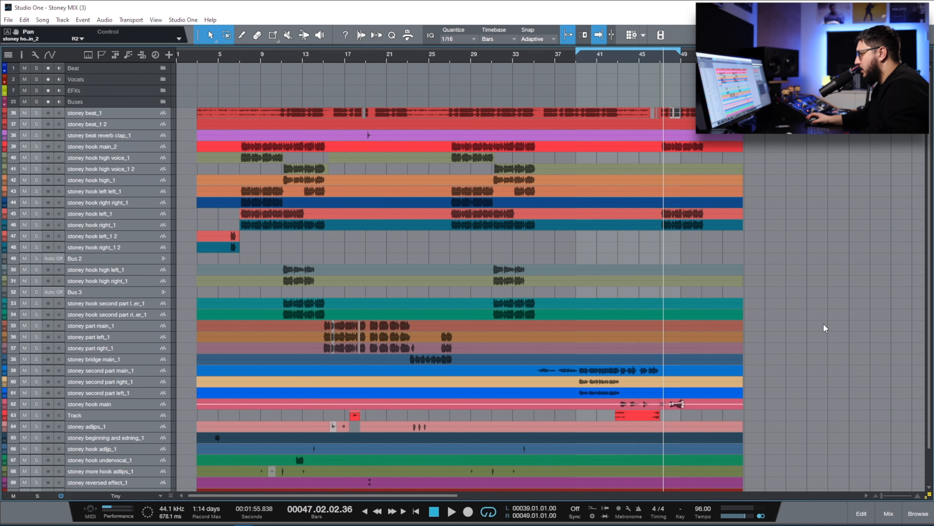
# Step: Select the stoney second part main_1, stoney part main_1 and stoney hook main_2 tracks together
pyautogui.click(121, 370)
pyautogui.click(606, 291)
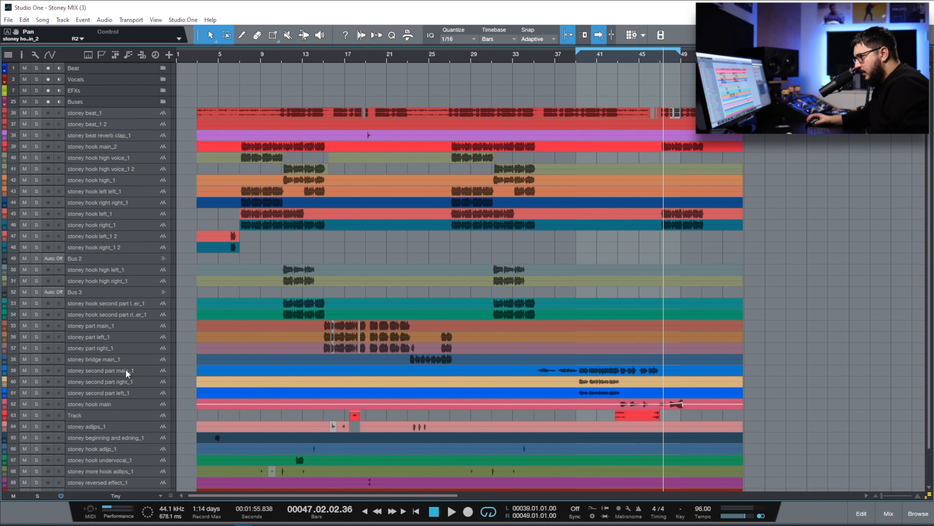
pyautogui.click(105, 370)
pyautogui.keyDown('ctrl'); pyautogui.click(111, 326); pyautogui.keyUp('ctrl')
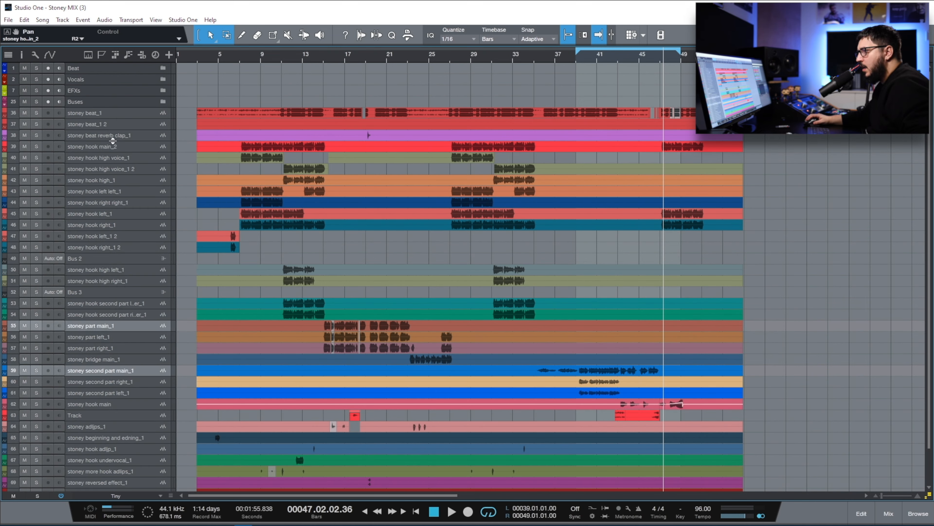
pyautogui.keyDown('ctrl'); pyautogui.click(98, 147); pyautogui.keyUp('ctrl')
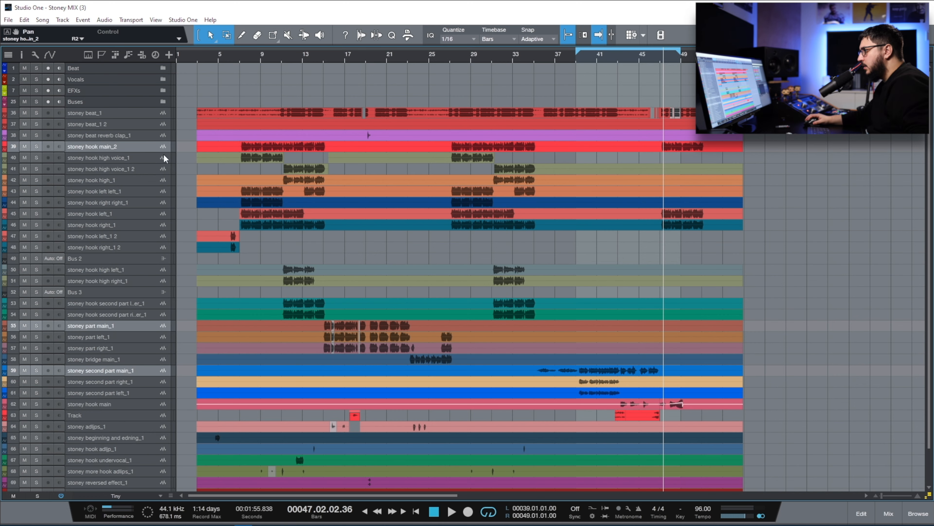
# Step: Show the mixer enlarged with its inserts and sends, and expand the Vocals folder
pyautogui.press('F3')
pyautogui.moveTo(336, 495); pyautogui.dragTo(163, 363)
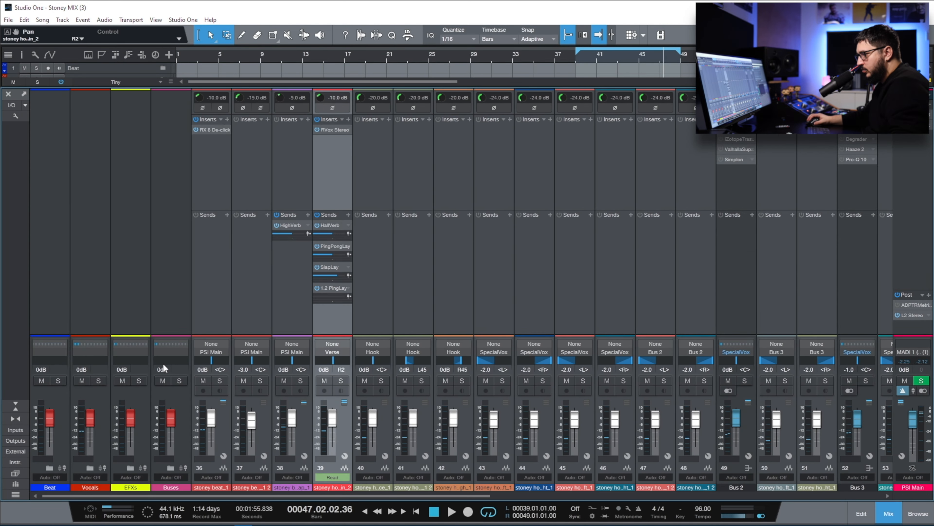
pyautogui.click(91, 467)
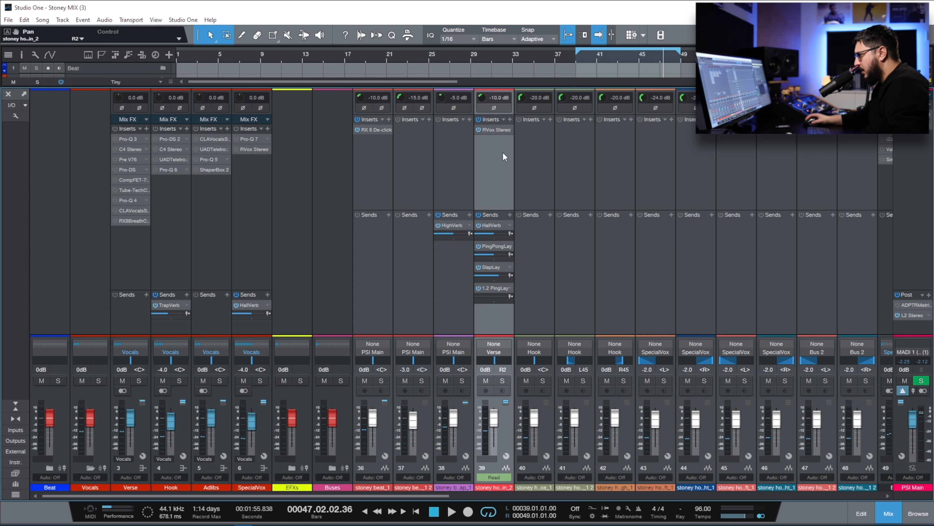
# Step: Audition the soloed stoney part main_1 track with its RVox Stereo insert open, and close the plug-in window
pyautogui.moveTo(444, 498); pyautogui.dragTo(726, 492)
pyautogui.press('F3')
pyautogui.scroll(-3, 624, 365)
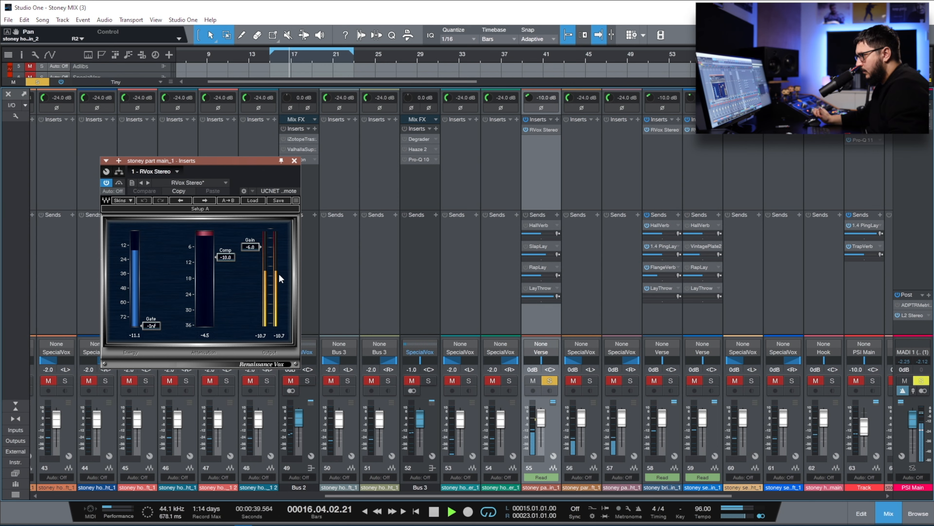
pyautogui.press('space')
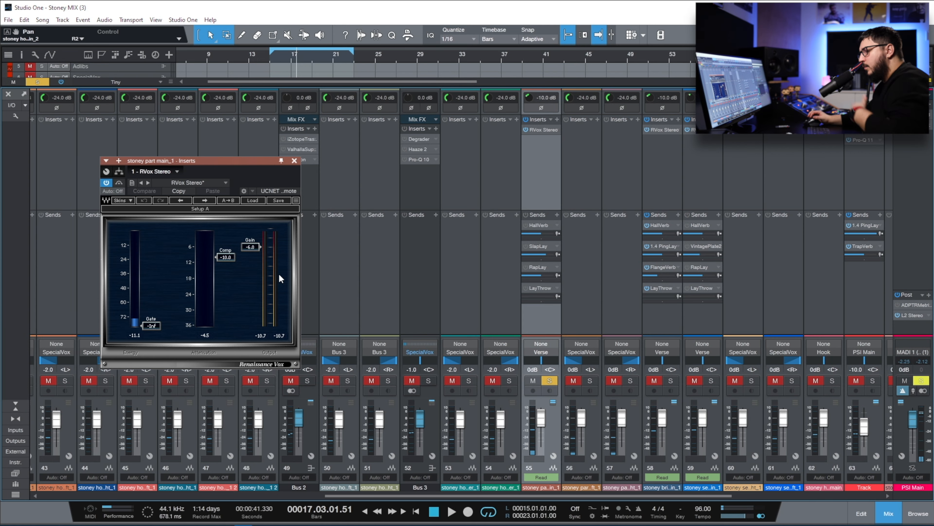
pyautogui.click(294, 161)
# Step: Open the HallVerb effects from stoney part main_1's send and examine its Pro-Q 3 curve and Seventh Heaven Professional settings
pyautogui.doubleClick(532, 225)
pyautogui.moveTo(677, 69); pyautogui.dragTo(236, 89)
pyautogui.moveTo(195, 217)
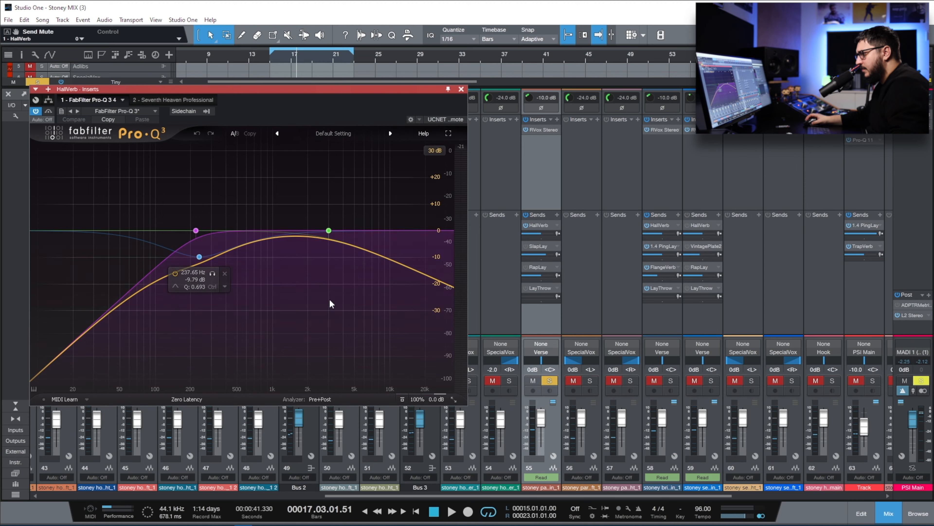
pyautogui.click(163, 102)
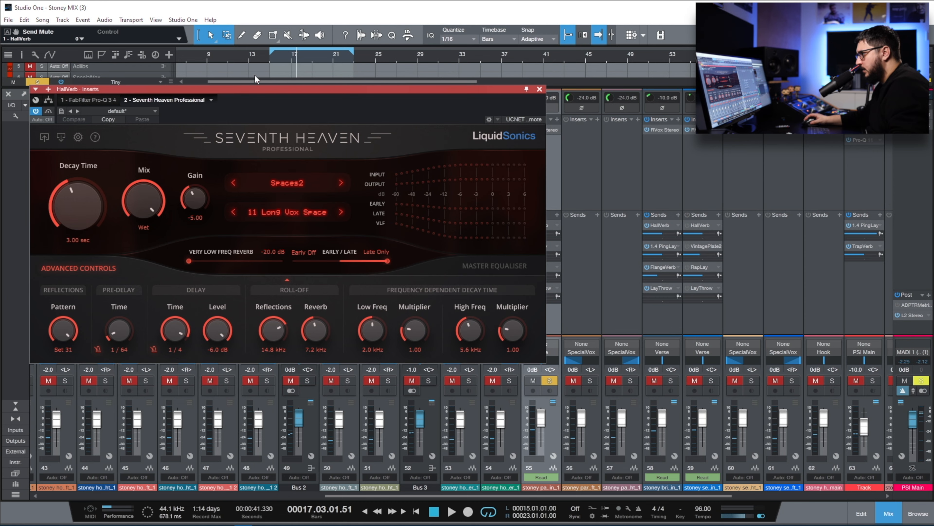
# Step: Audition the stoney part main_1 vocal with its HallVerb send from bar 15
pyautogui.click(268, 58)
pyautogui.press('space')
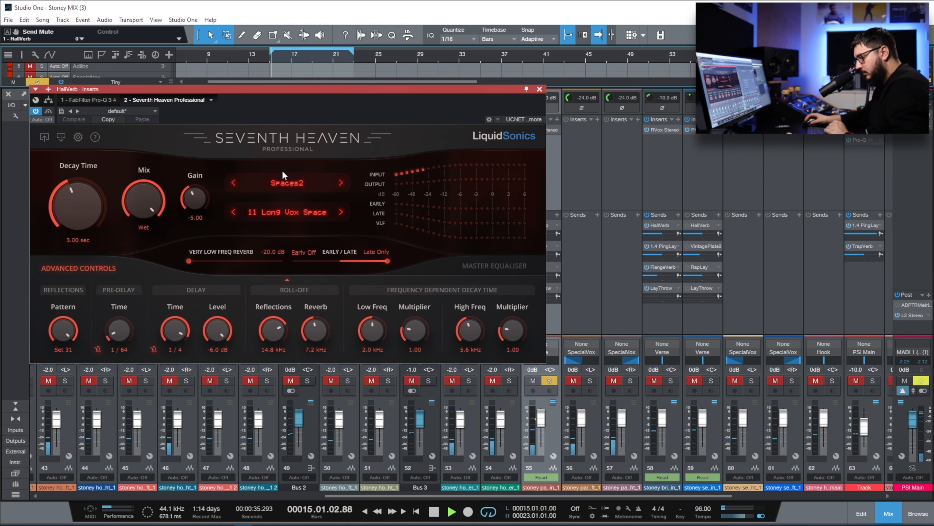
pyautogui.press('space')
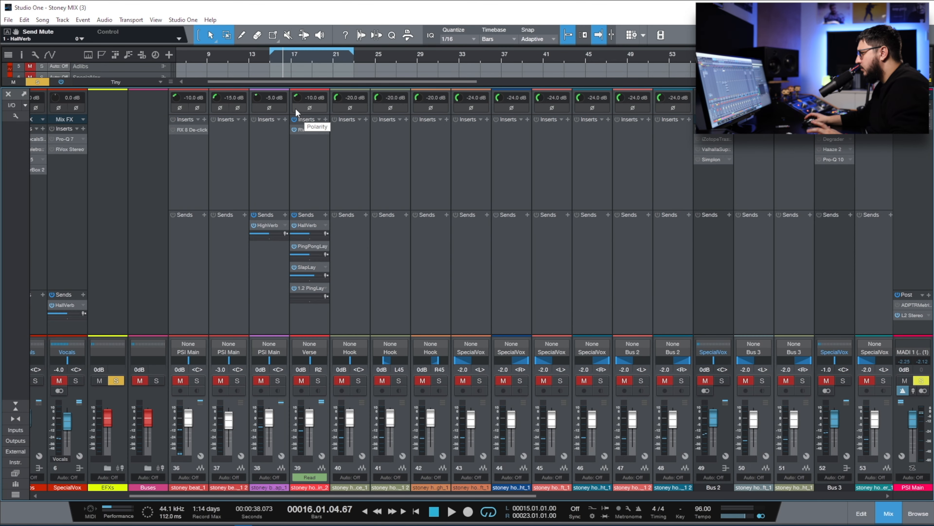
pyautogui.press('space')
pyautogui.moveTo(355, 498); pyautogui.dragTo(589, 505)
pyautogui.press('space')
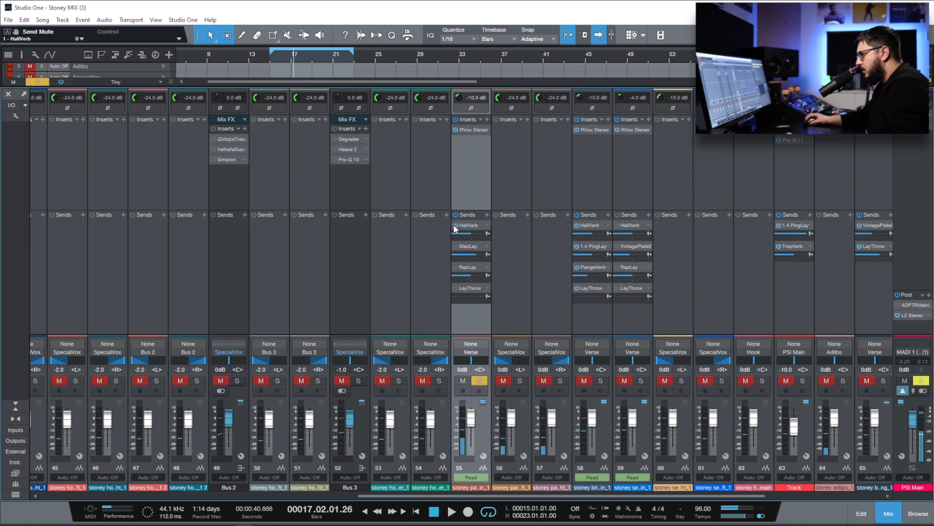
# Step: Audition stoney part main_1 with its SlapLay send and set the SlapLay EchoBoy's output gain to -17.7 dB
pyautogui.doubleClick(467, 244)
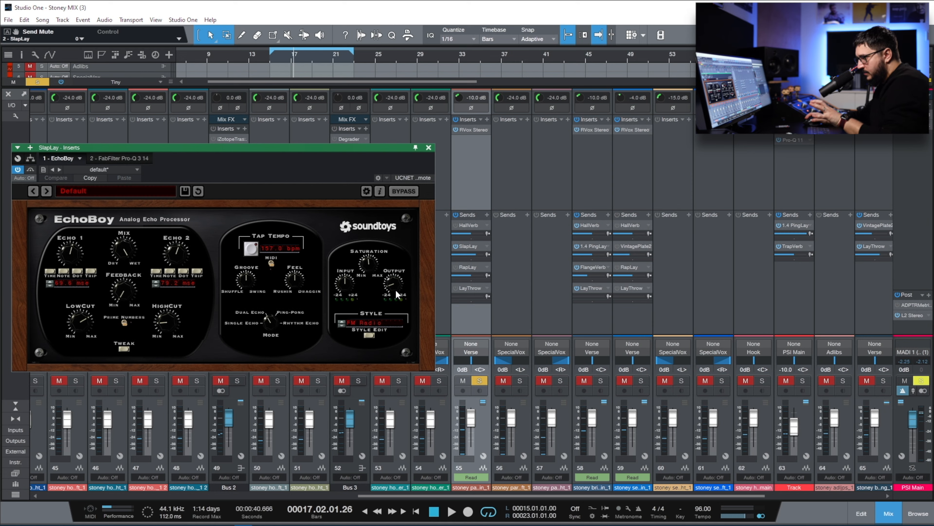
pyautogui.press('space')
pyautogui.moveTo(396, 291); pyautogui.dragTo(402, 277)
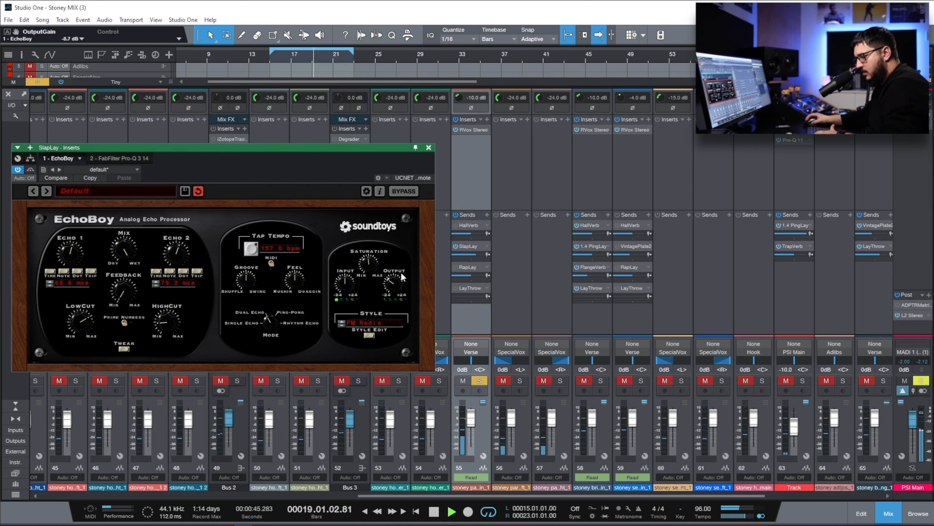
pyautogui.press('space')
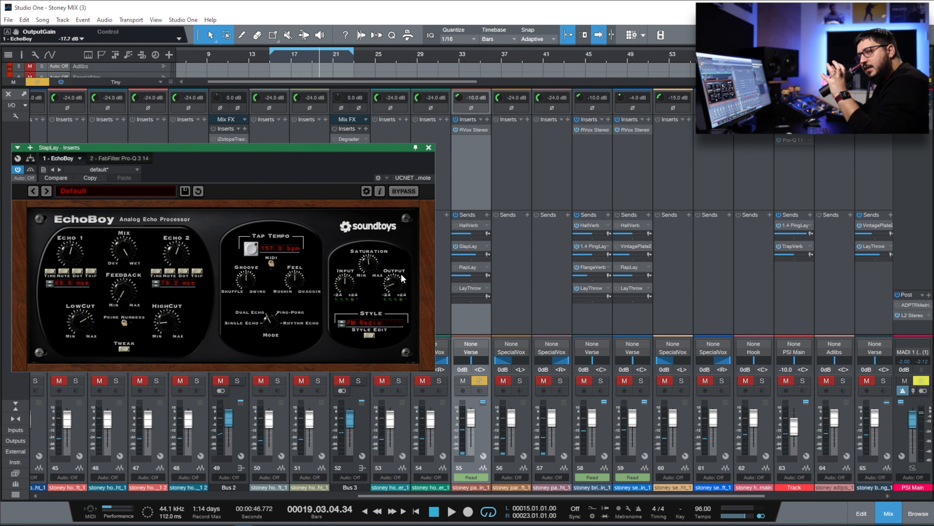
pyautogui.click(428, 148)
# Step: Audition stoney part main_1 with its RapLay send and examine the RapLay EchoBoy, including its Tweak settings for width, L/R offset and accent
pyautogui.doubleClick(468, 266)
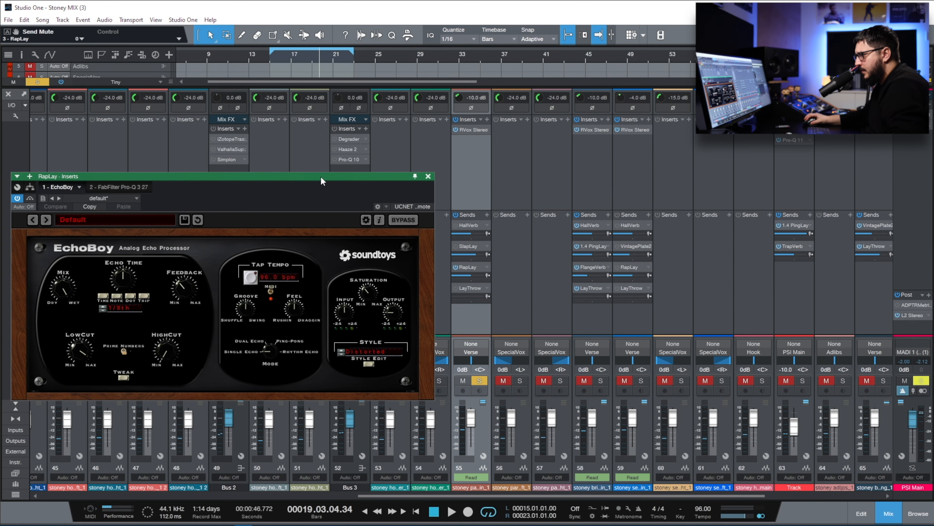
pyautogui.moveTo(324, 178); pyautogui.dragTo(318, 175)
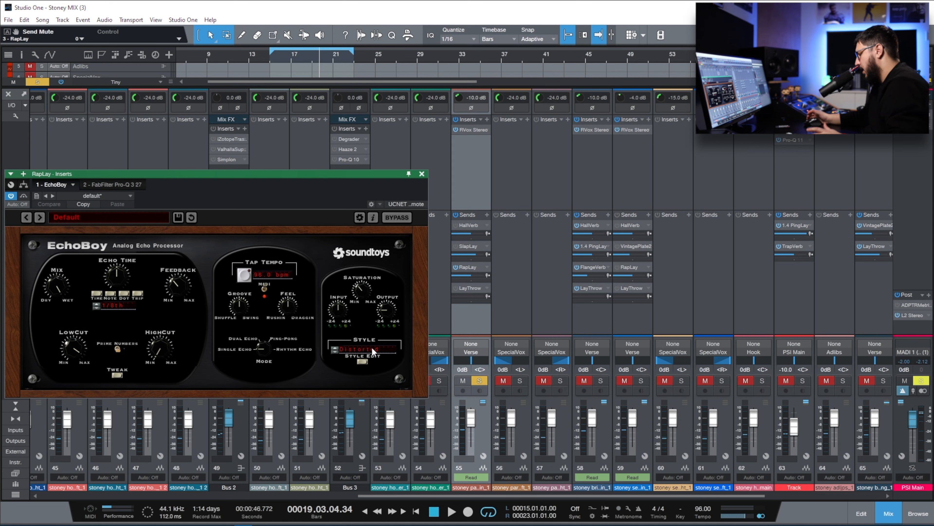
pyautogui.press('space')
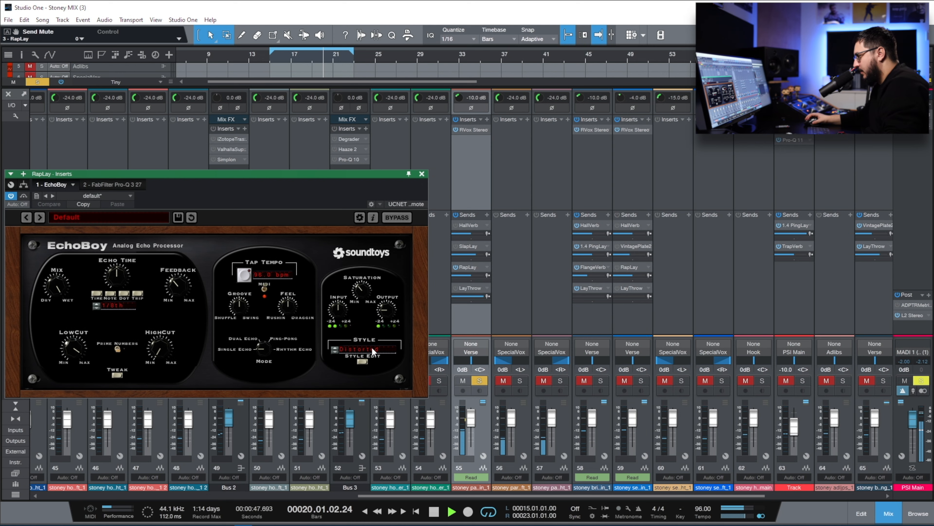
pyautogui.press('space')
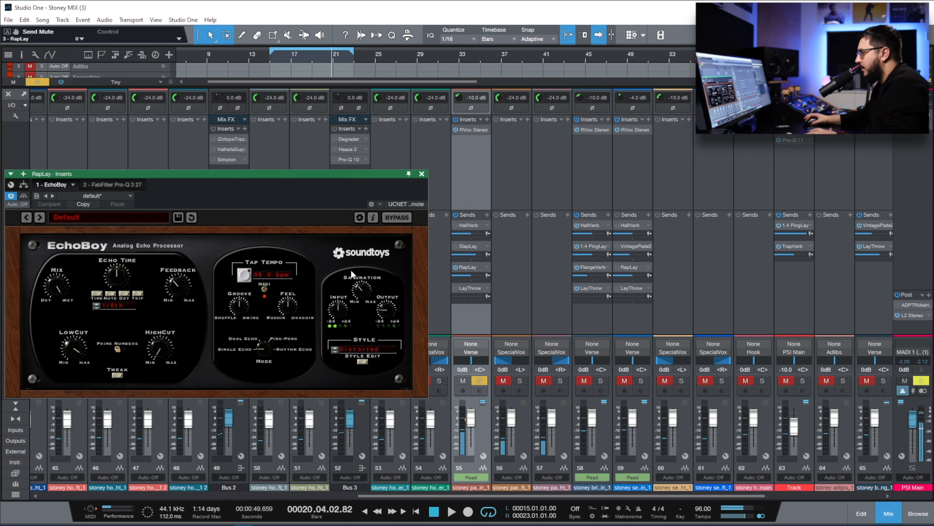
pyautogui.click(116, 377)
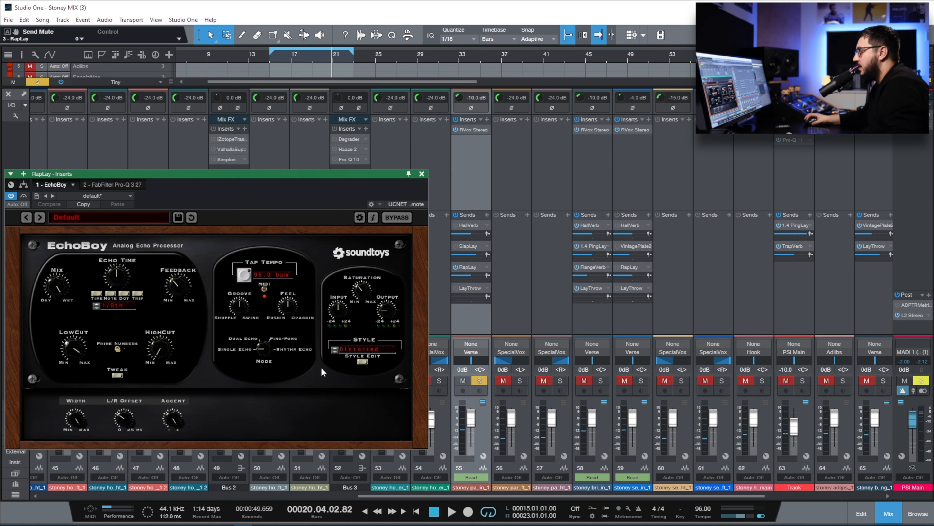
pyautogui.click(422, 173)
# Step: Open the LayThrow EchoBoy from stoney part main_1's send over the arrangement, and show the track automation with that track enlarged
pyautogui.doubleClick(470, 288)
pyautogui.press('F3')
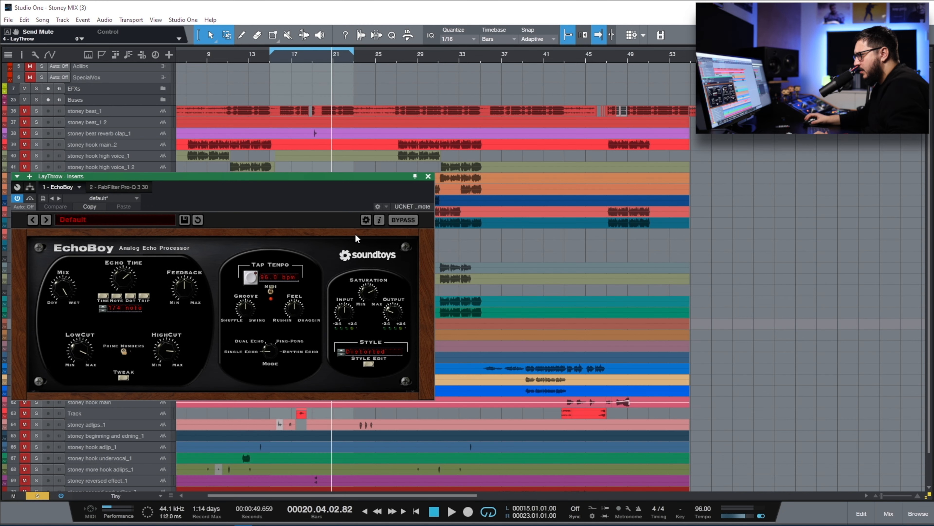
pyautogui.moveTo(324, 176); pyautogui.dragTo(809, 241)
pyautogui.press('a')
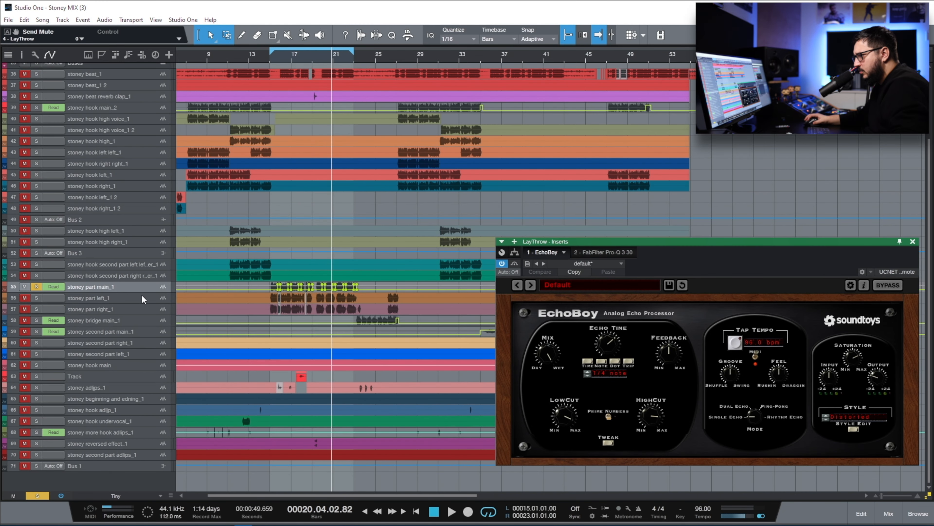
pyautogui.moveTo(142, 292); pyautogui.dragTo(142, 308)
# Step: Audition stoney part main_1 with its automated LayThrow throws and examine the Pro-Q 3 curve on the LayThrow channel
pyautogui.moveTo(282, 69); pyautogui.dragTo(349, 61)
pyautogui.press('space')
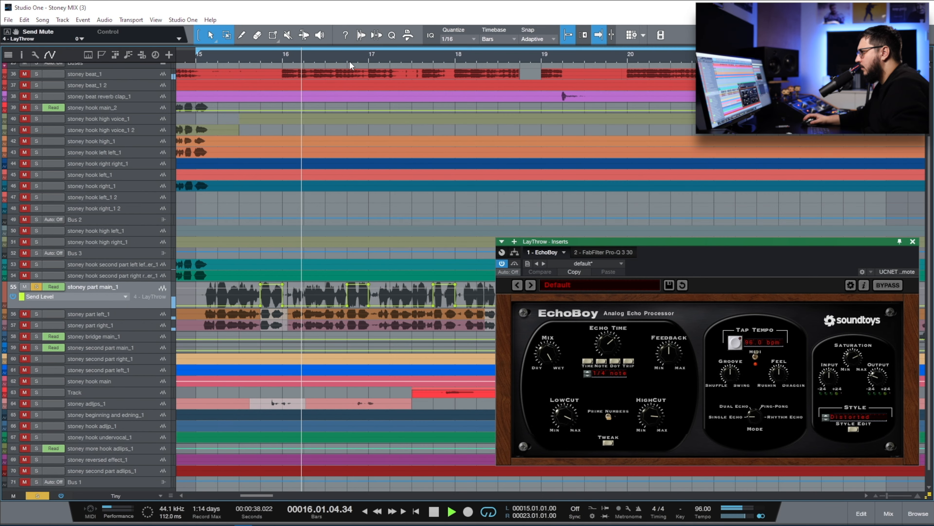
pyautogui.press('w')
pyautogui.press('w')
pyautogui.press('w')
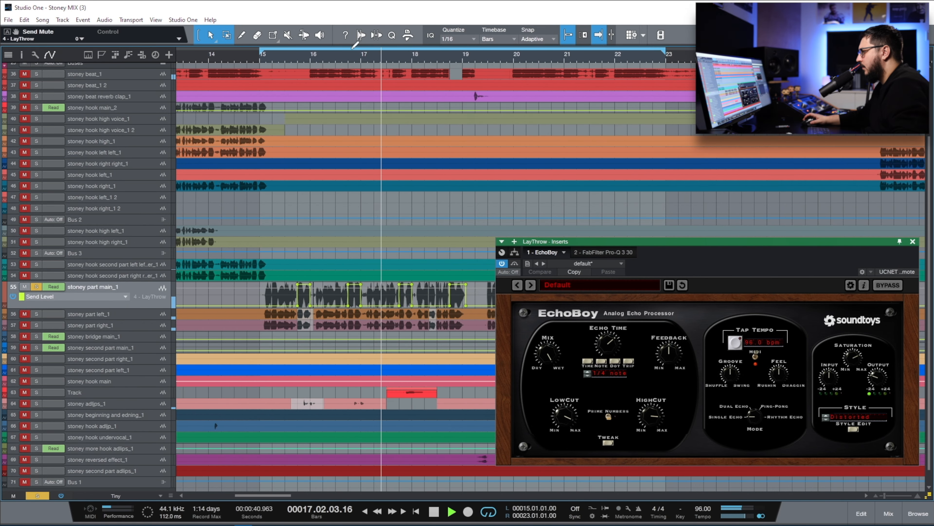
pyautogui.click(603, 252)
pyautogui.moveTo(626, 241); pyautogui.dragTo(489, 108)
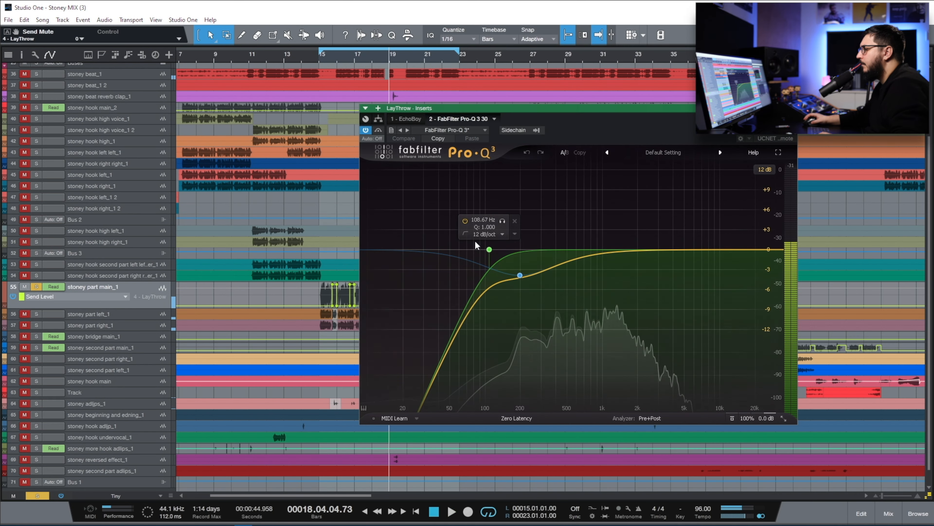
pyautogui.press('space')
# Step: Close the LayThrow effects and examine the LayThrow send level automation on stoney second part main_1
pyautogui.moveTo(70, 308); pyautogui.dragTo(69, 300)
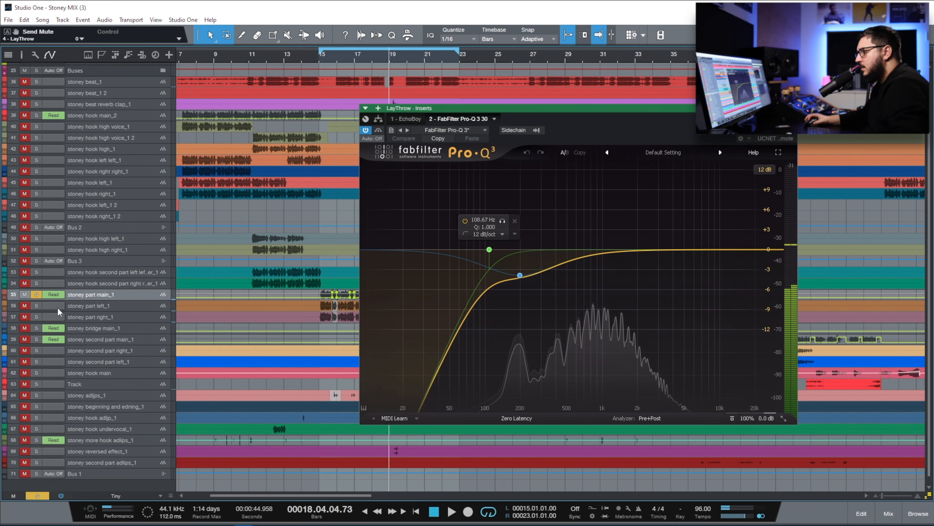
pyautogui.press('Escape')
pyautogui.press('w')
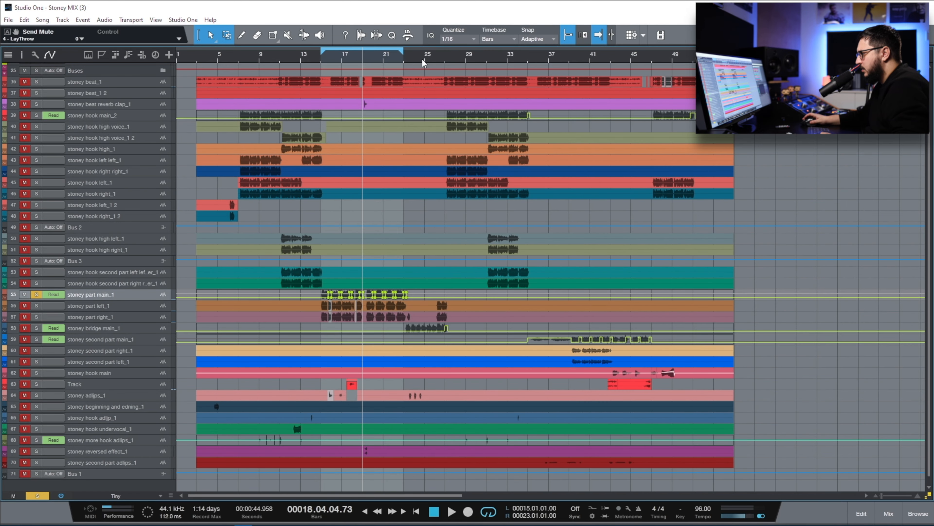
pyautogui.click(139, 341)
pyautogui.press('z')
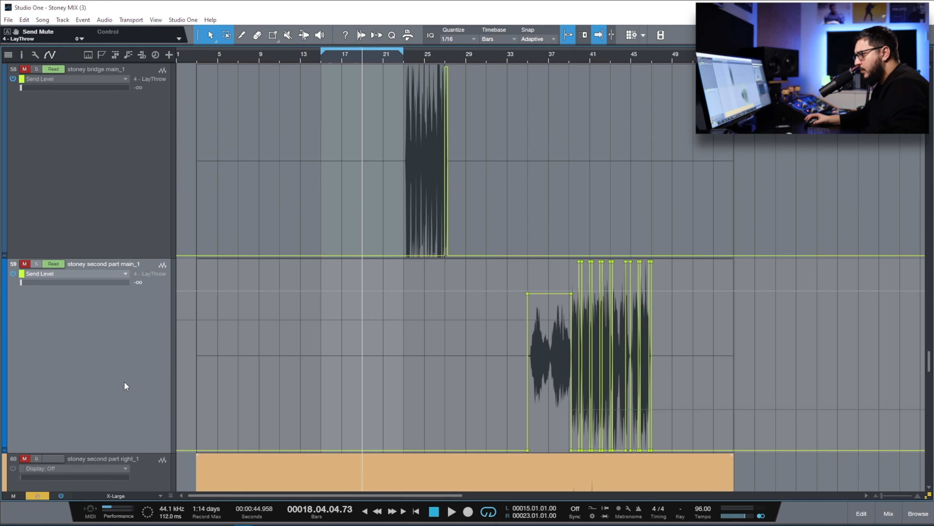
pyautogui.click(104, 275)
pyautogui.click(181, 317)
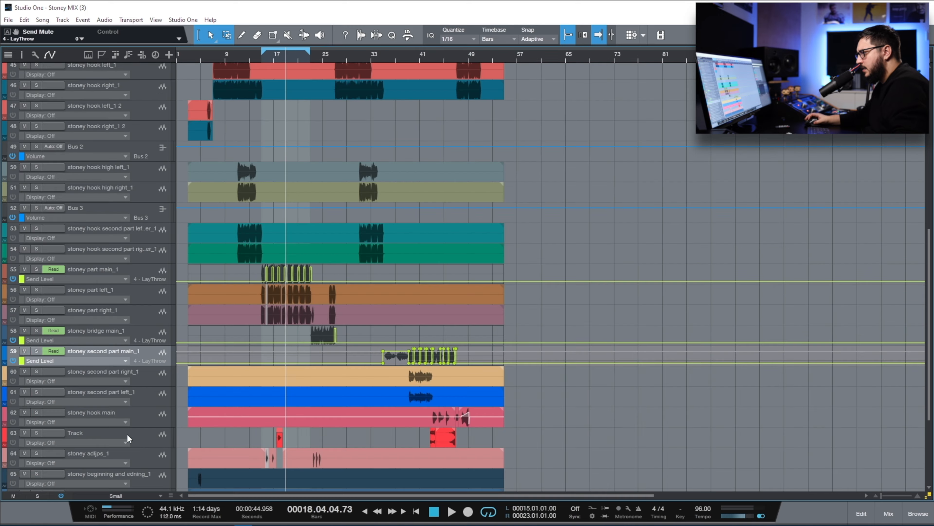
# Step: Show the mixer and open the VintagePlate2 effects from stoney second part main_1's send
pyautogui.scroll(3, 111, 437)
pyautogui.press('F3')
pyautogui.moveTo(469, 496); pyautogui.dragTo(696, 495)
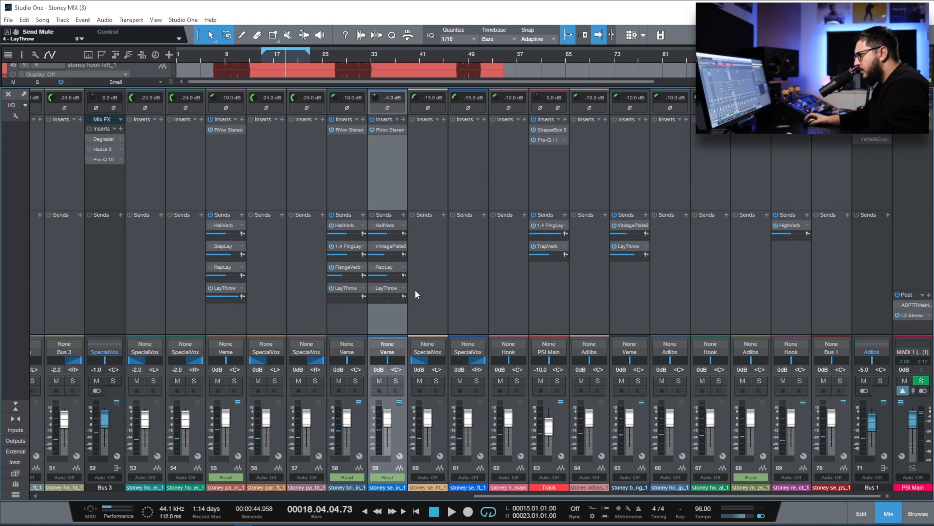
pyautogui.doubleClick(382, 246)
pyautogui.moveTo(478, 103); pyautogui.dragTo(434, 147)
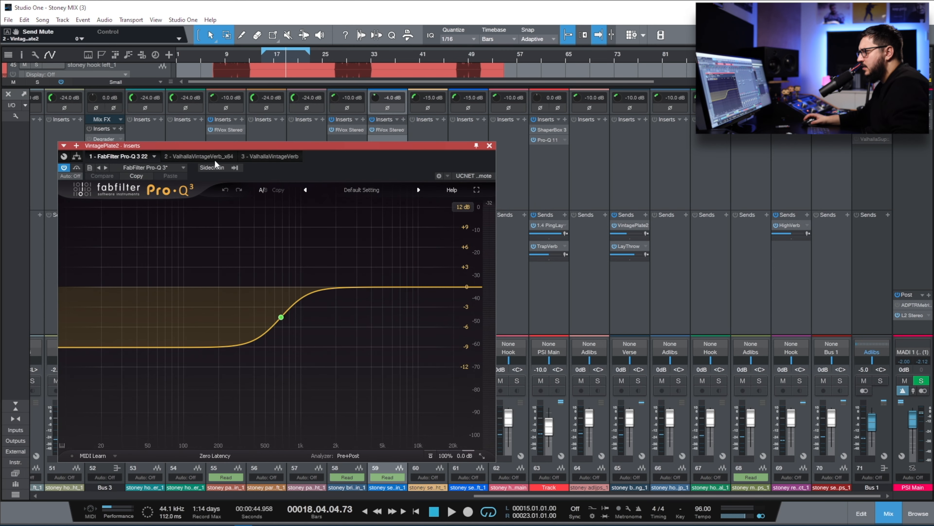
# Step: Display the VintagePlate2 send level automation on stoney second part main_1 in the arrangement and enlarge that track
pyautogui.press('F3')
pyautogui.click(377, 61)
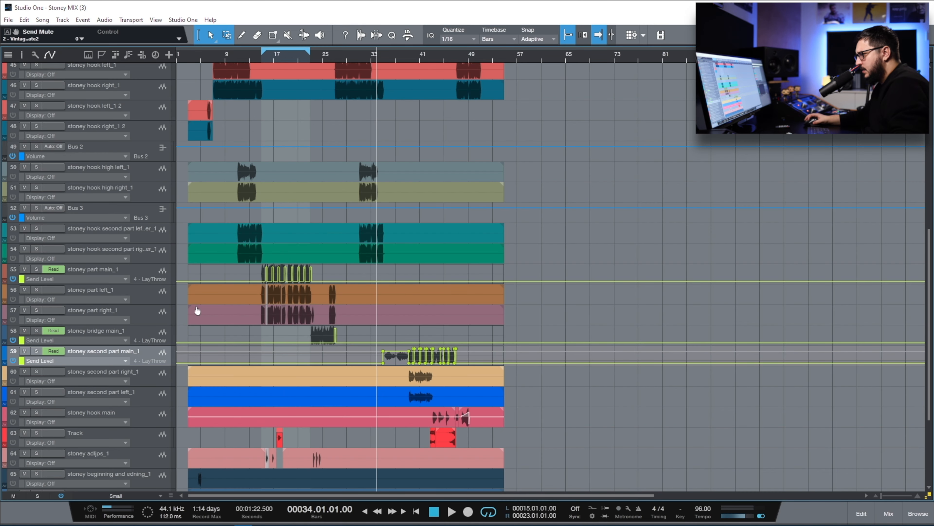
pyautogui.click(132, 363)
pyautogui.click(171, 405)
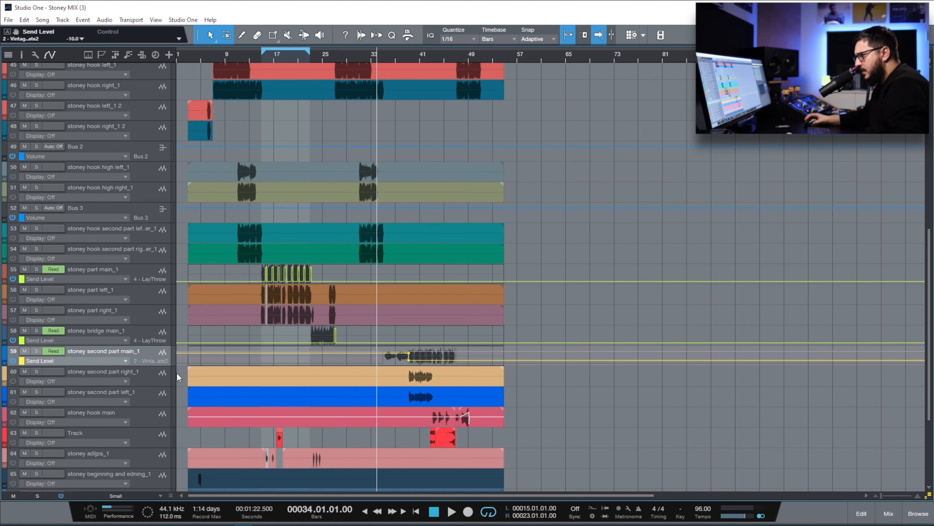
pyautogui.moveTo(160, 368); pyautogui.dragTo(146, 392)
pyautogui.scroll(6, 421, 71)
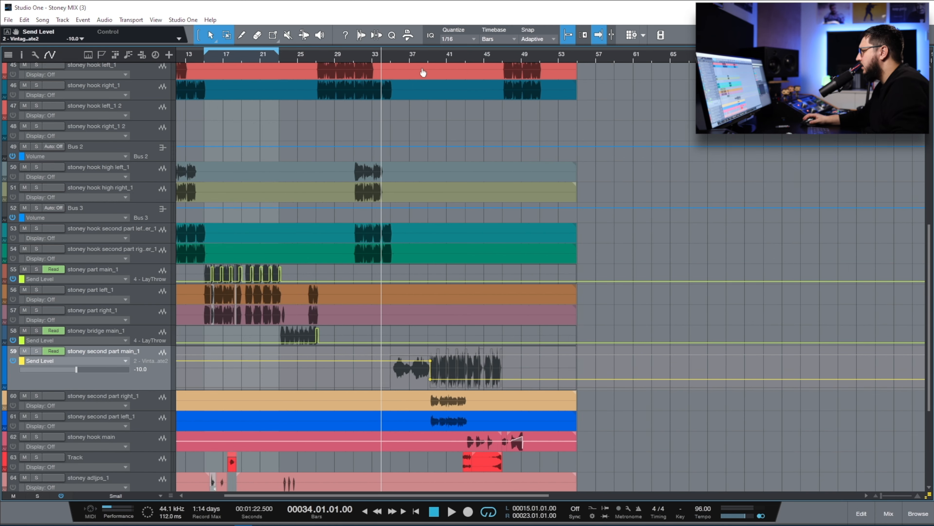
# Step: Solo stoney second part main_1 and audition it from bar 35 with its VintagePlate2 send
pyautogui.click(377, 54)
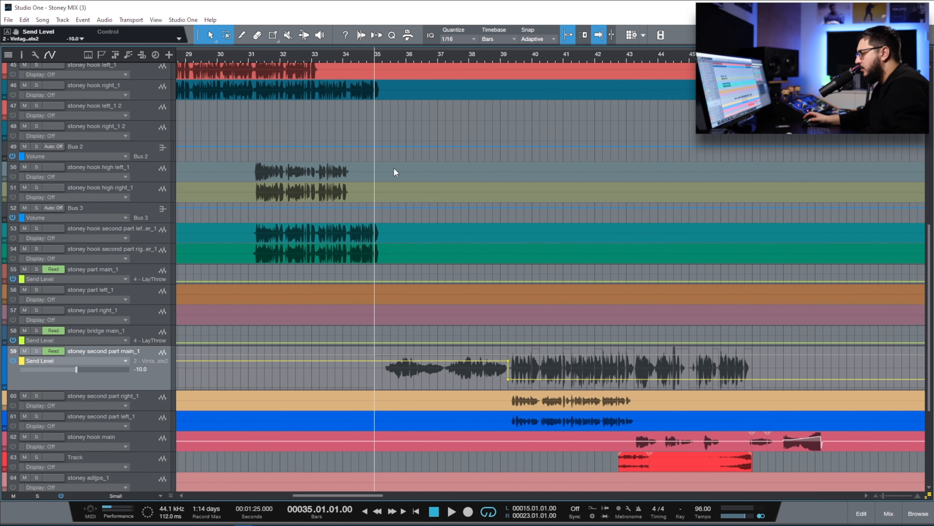
pyautogui.press('s')
pyautogui.press('space')
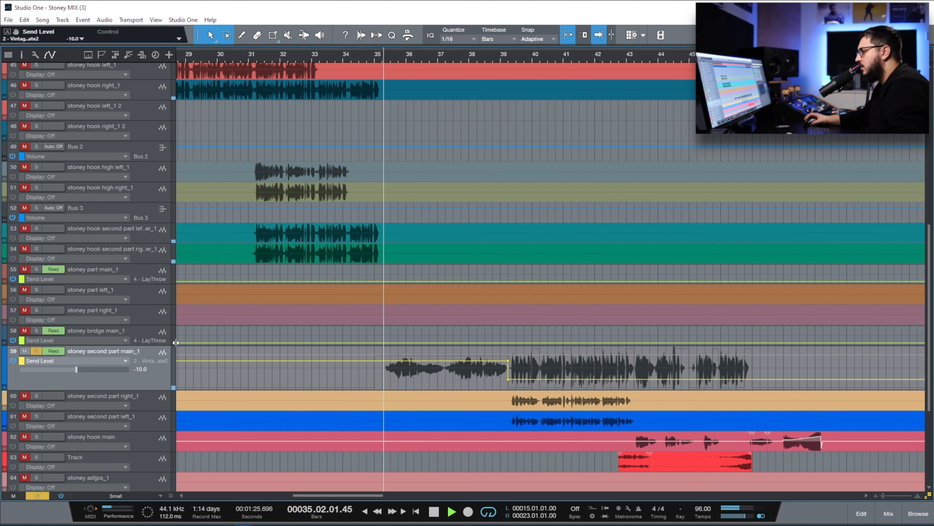
pyautogui.press('F3')
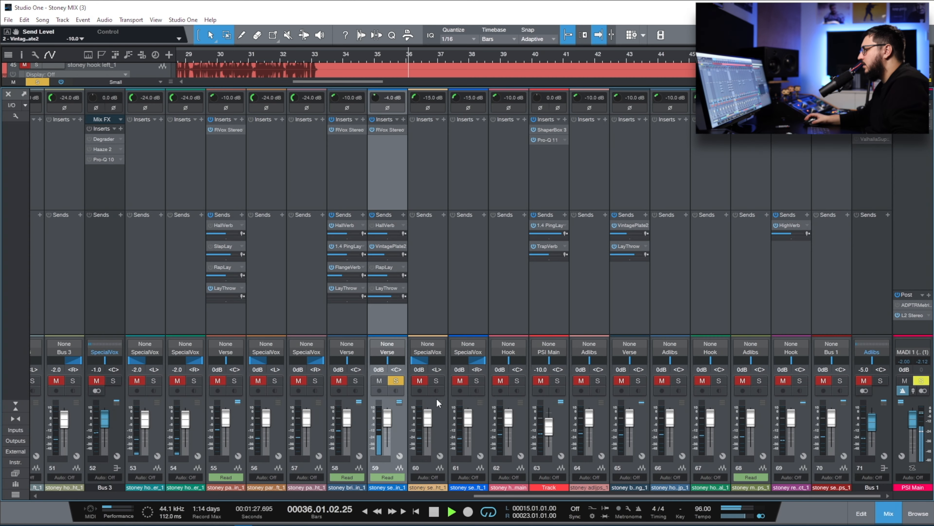
pyautogui.press('space')
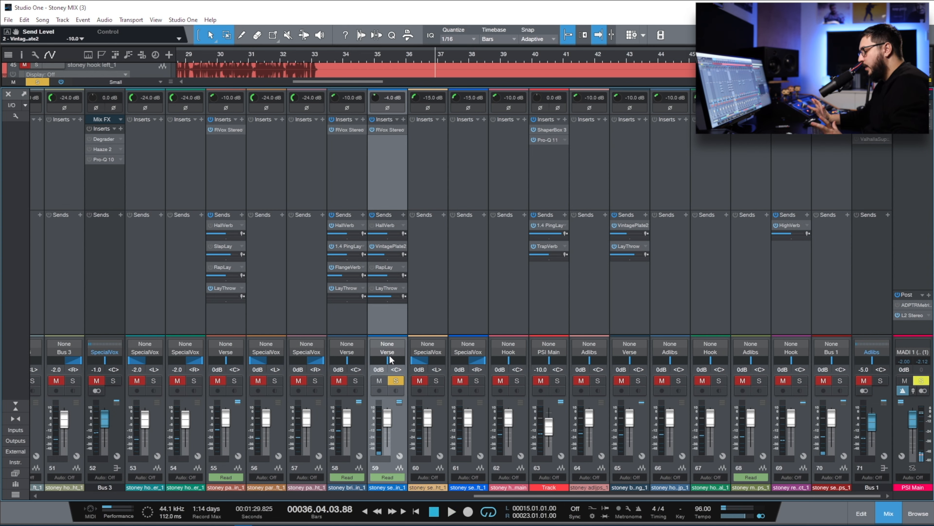
# Step: Resume playback and examine VintagePlate2's Pro-Q 3 and both ValhallaVintageVerb inserts, ending on the one in Nonlin mode
pyautogui.press('space')
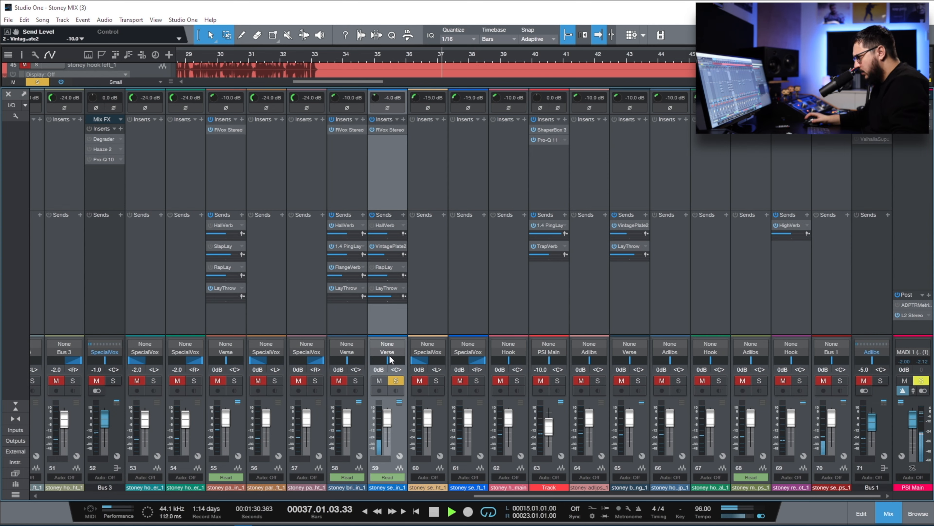
pyautogui.doubleClick(390, 246)
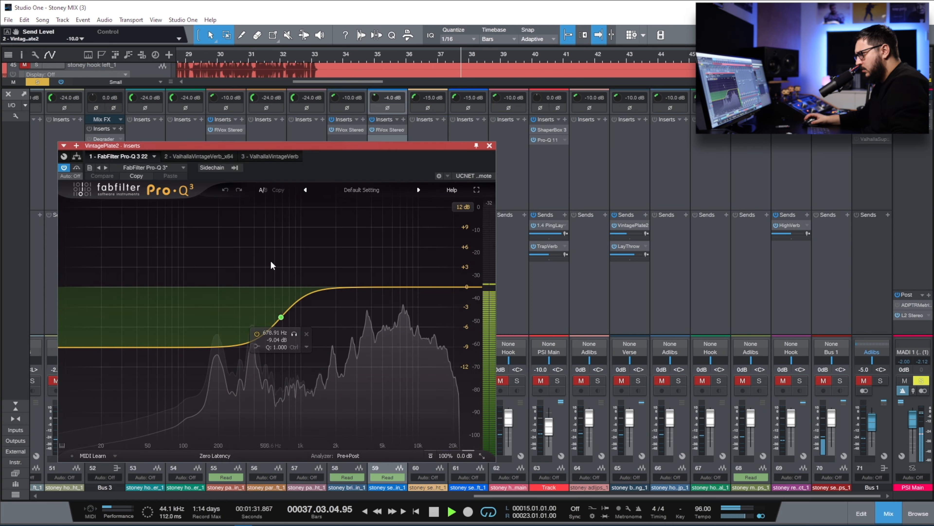
pyautogui.click(186, 156)
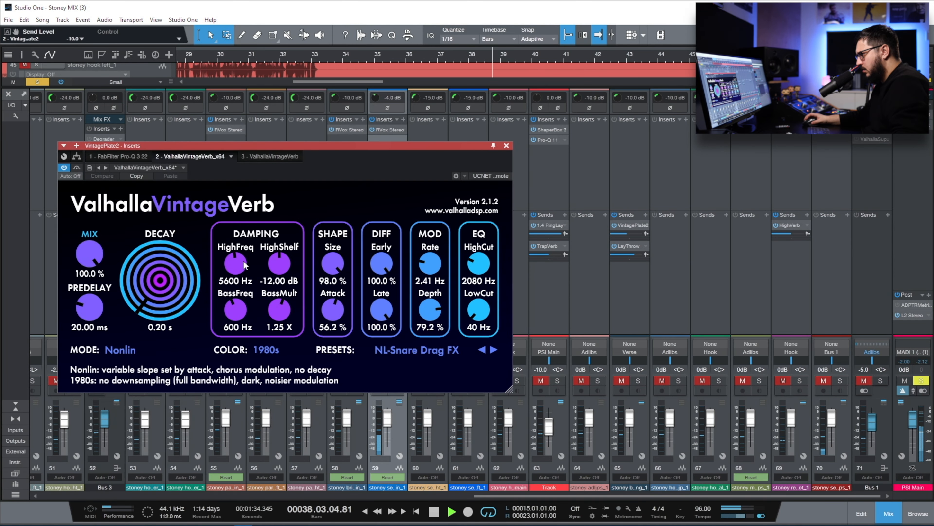
pyautogui.click(262, 156)
pyautogui.press('space')
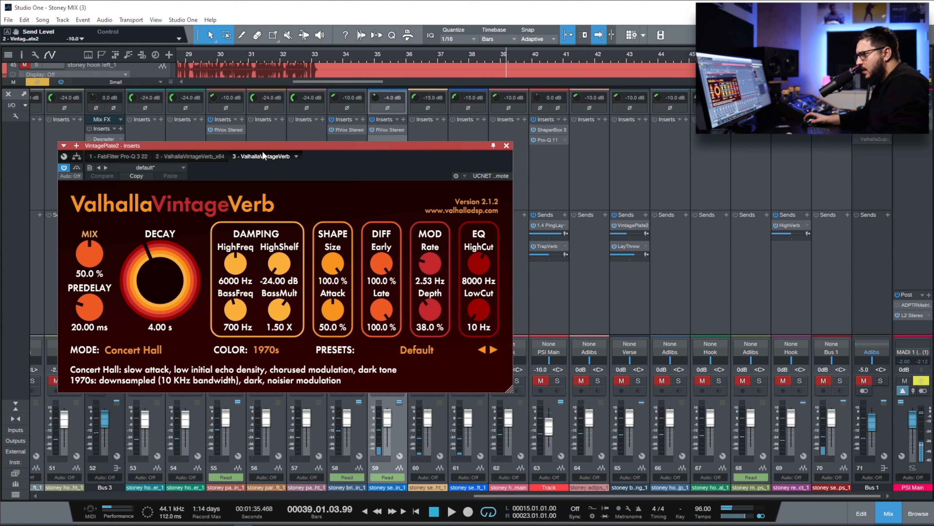
pyautogui.click(188, 157)
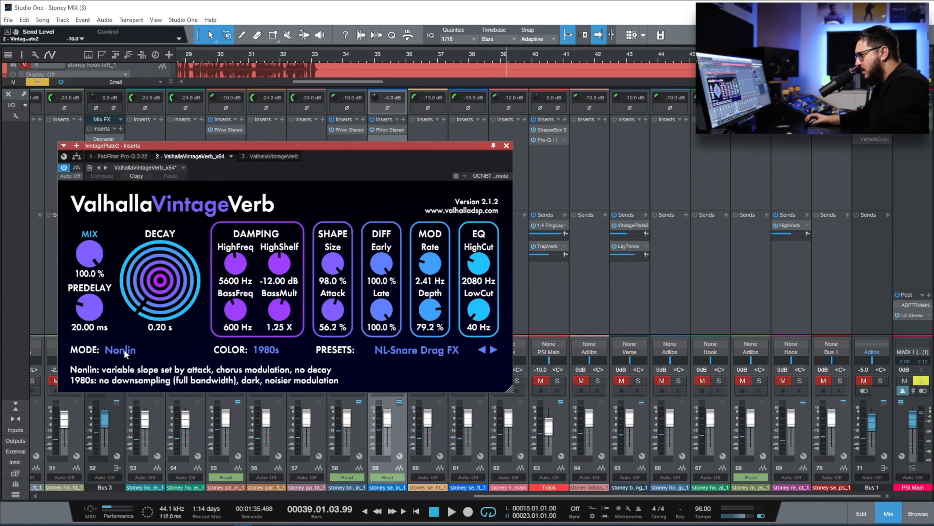
# Step: Audition stoney second part main_1 again from bar 36 with its VintagePlate2 send, and reopen the VintagePlate2 Pro-Q 3
pyautogui.click(414, 55)
pyautogui.press('F3')
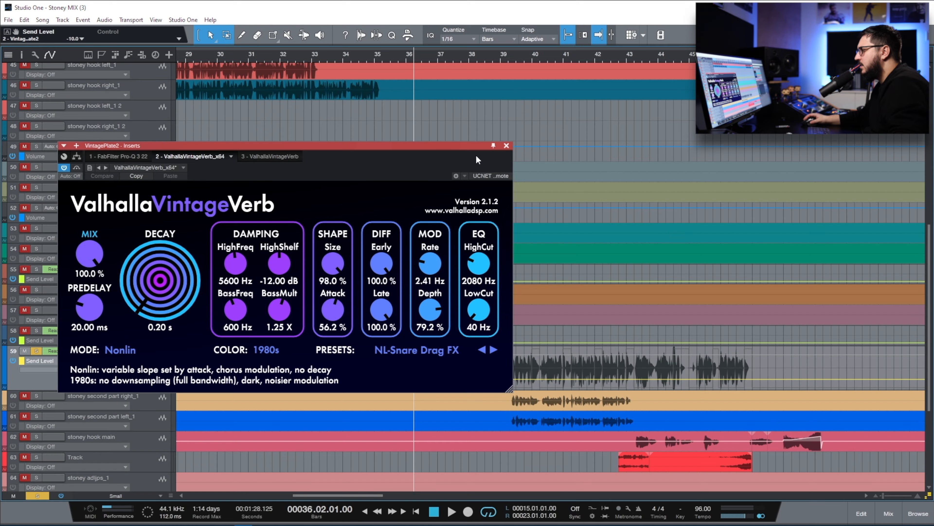
pyautogui.press('F3')
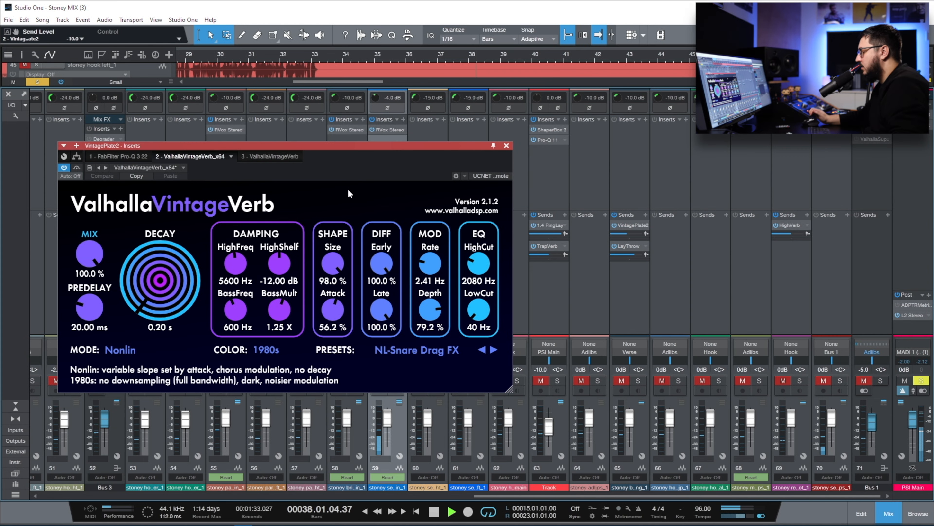
pyautogui.click(506, 146)
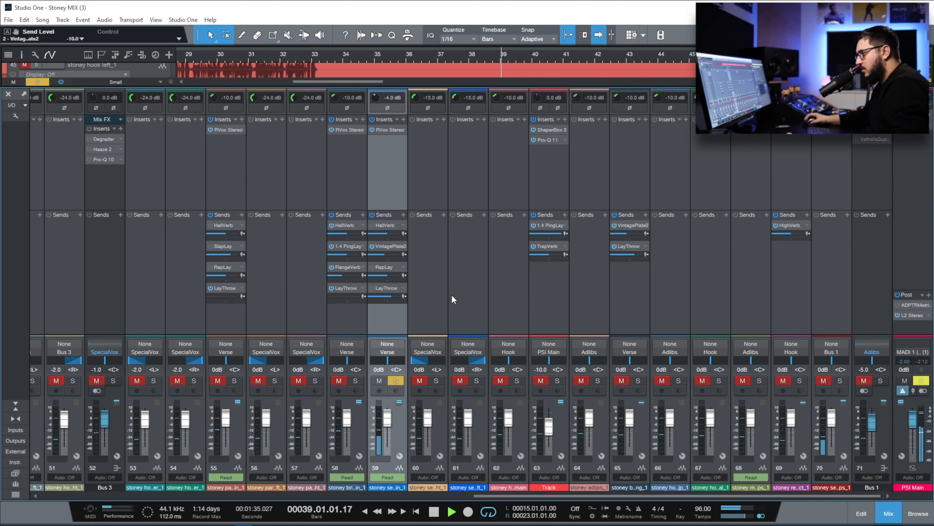
pyautogui.click(385, 244)
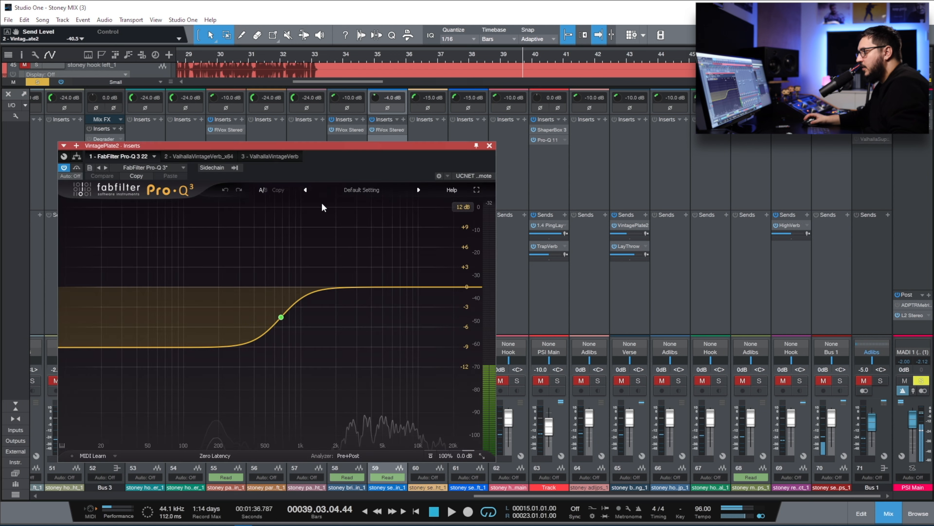
# Step: Stop playback, examine VintagePlate2's Concert Hall ValhallaVintageVerb insert, and close its window to return to the arrangement
pyautogui.press('space')
pyautogui.click(270, 156)
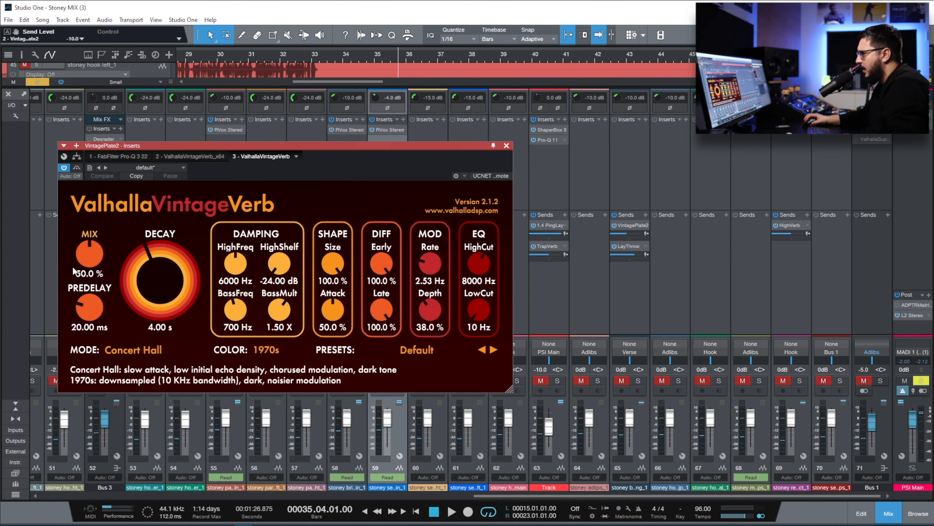
pyautogui.press('F3')
pyautogui.click(506, 146)
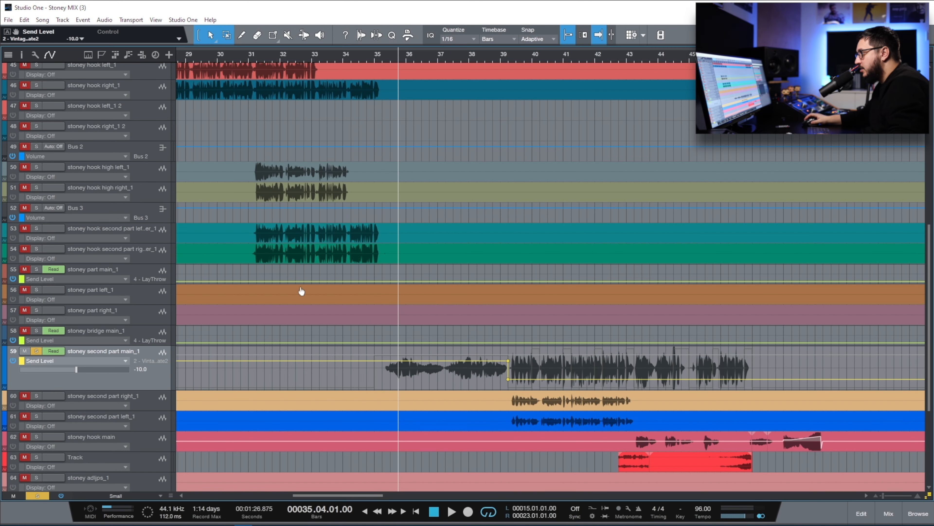
# Step: Play stoney second part main_1 from bar 35 and reset all tracks to the Small height
pyautogui.click(378, 55)
pyautogui.press('space')
pyautogui.click(106, 493)
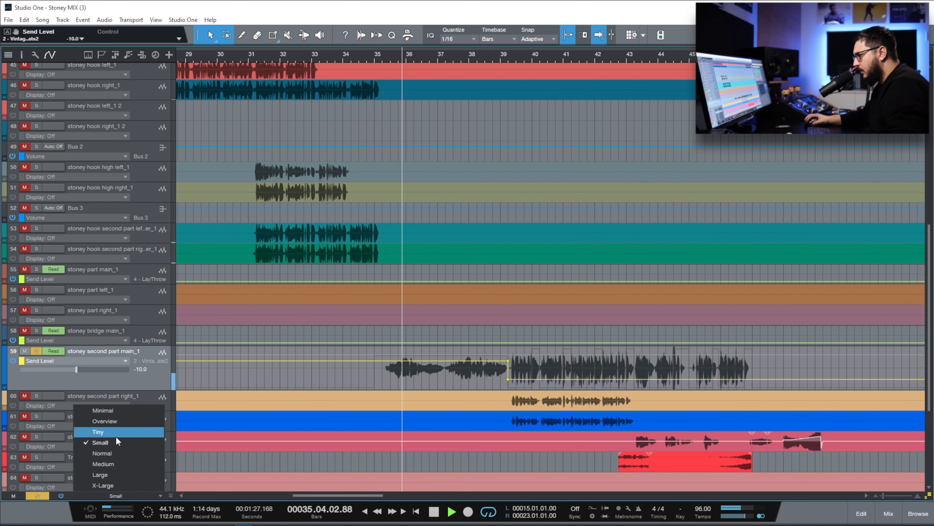
pyautogui.click(116, 436)
pyautogui.click(117, 494)
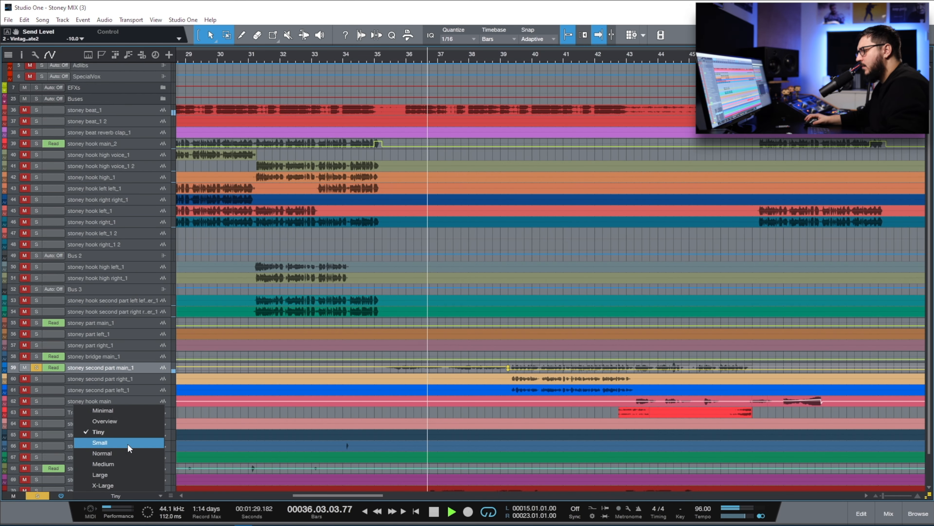
pyautogui.click(127, 444)
# Step: Re-enable the HallVerb, RapLay and LayThrow sends on stoney second part main_1 in the mixer during playback, and stop
pyautogui.press('F3')
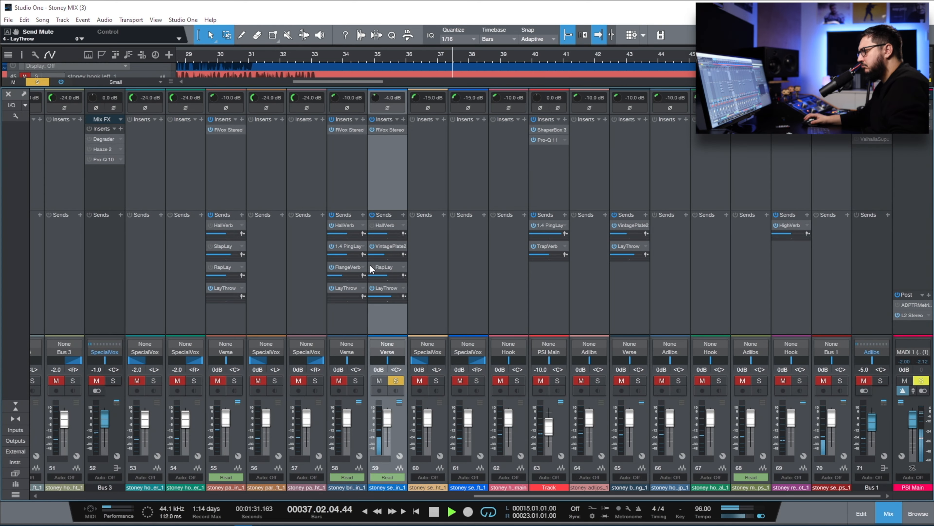
pyautogui.click(371, 225)
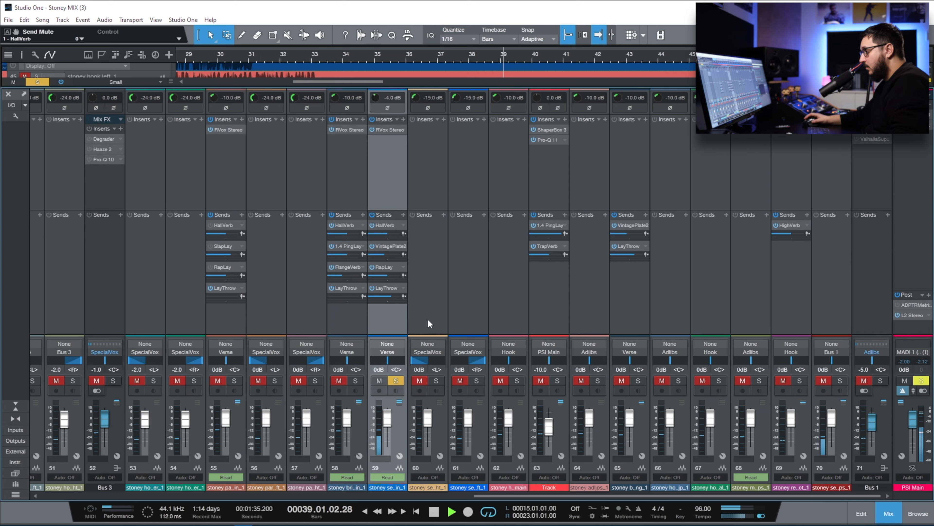
pyautogui.press('space')
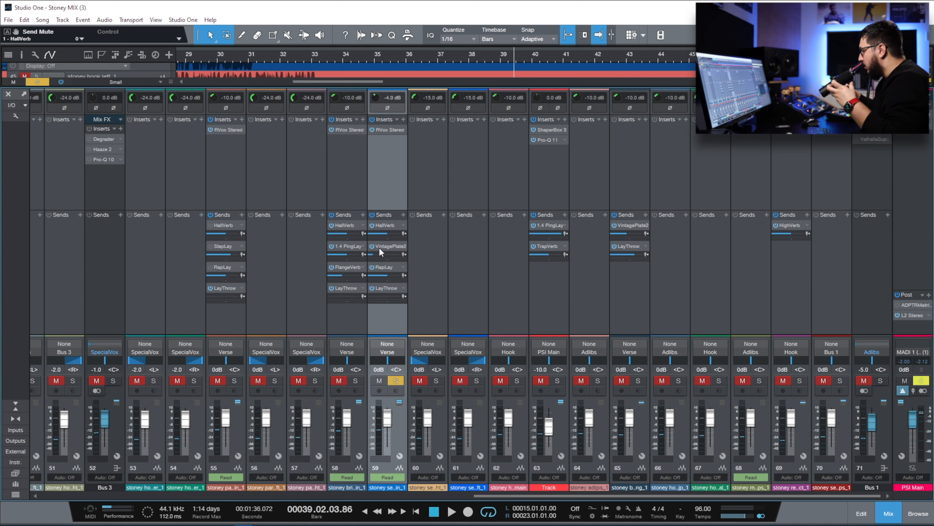
# Step: Return to the arrangement and audition the second part from bar 38 without the vocal soloed
pyautogui.press('F3')
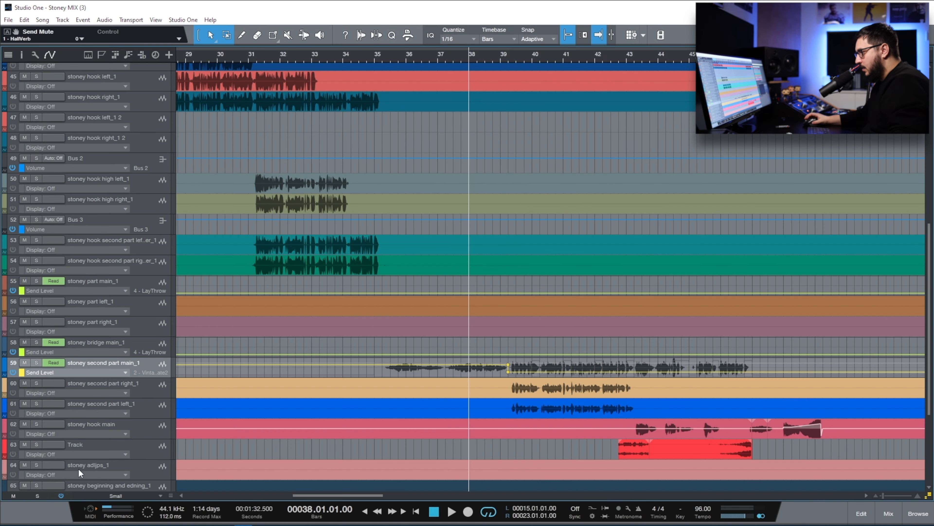
pyautogui.click(393, 92)
pyautogui.press('space')
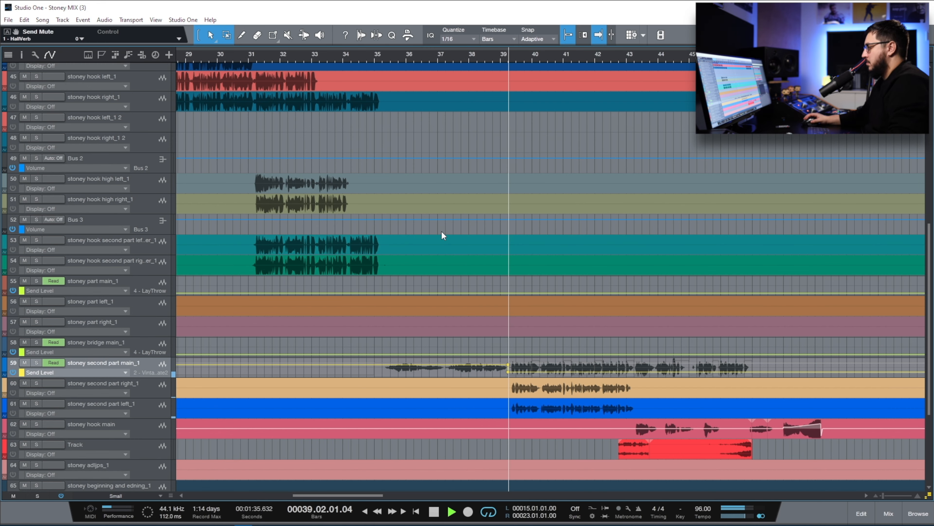
pyautogui.press('space')
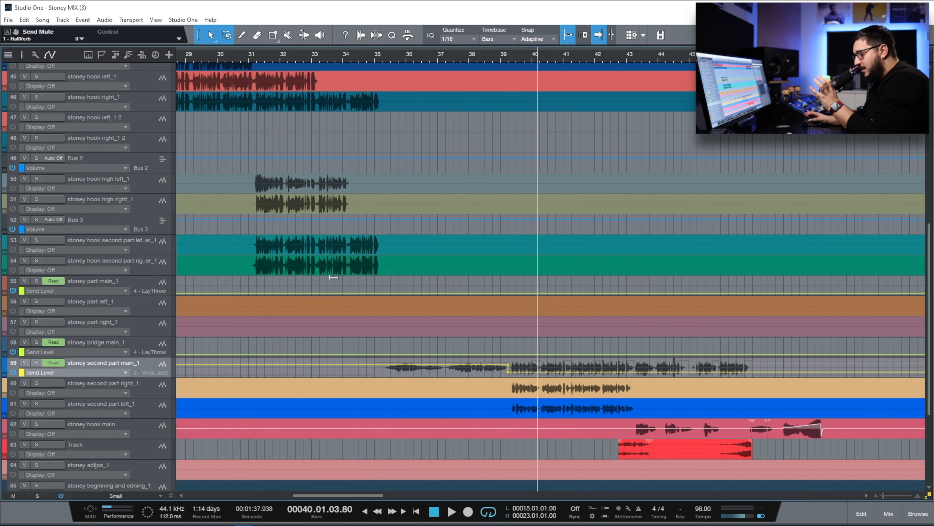
# Step: Set the track height to Tiny and hide the automation in the arrangement
pyautogui.click(116, 495)
pyautogui.click(114, 441)
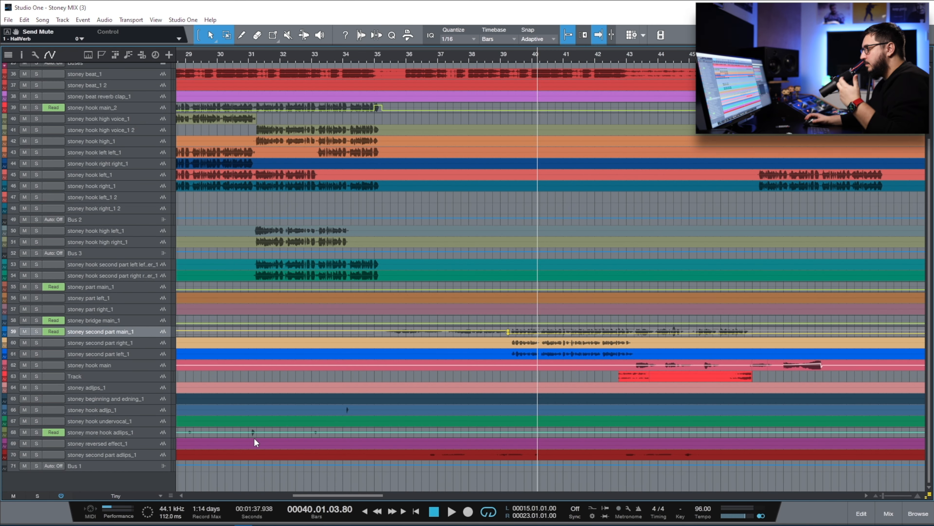
pyautogui.press('a')
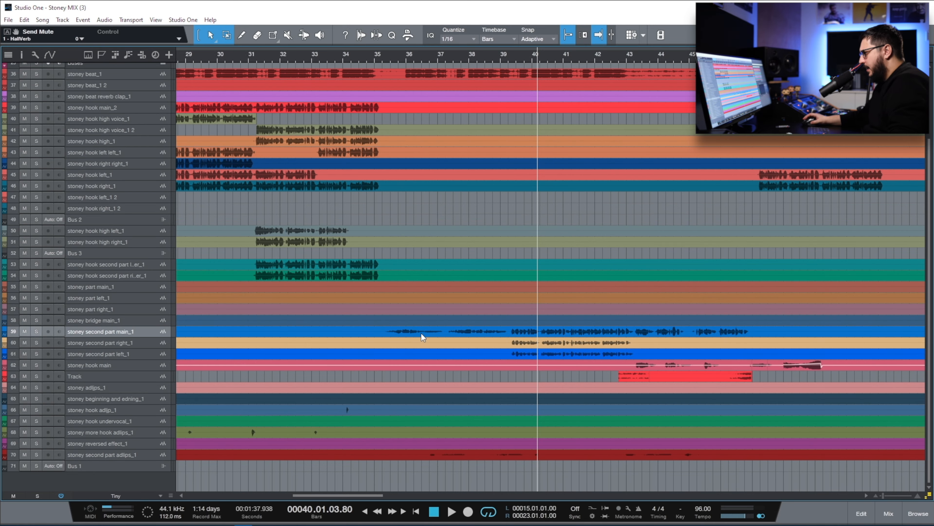
# Step: Select the stoney hook main_2 track and move the playback position to the first hook at bar 7
pyautogui.scroll(3, 393, 150)
pyautogui.click(126, 155)
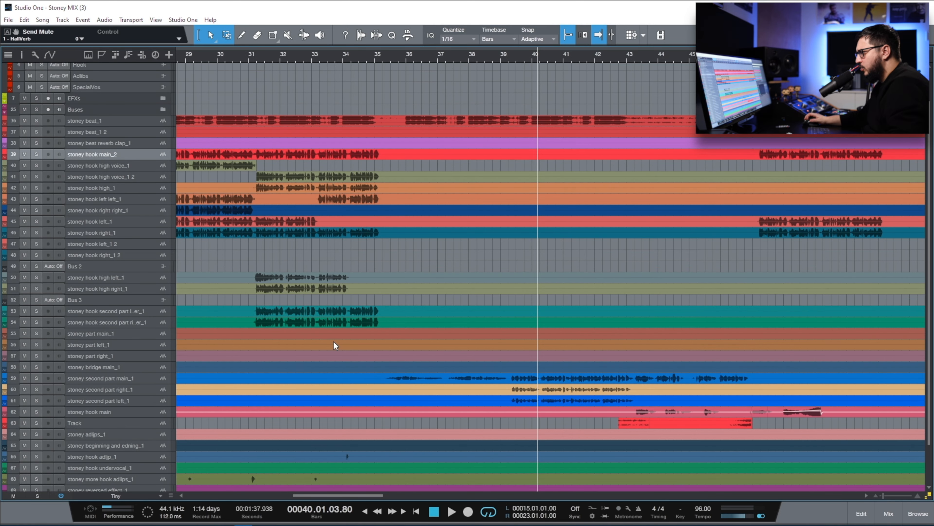
pyautogui.hscroll(2, 328, 347)
pyautogui.moveTo(364, 496); pyautogui.dragTo(281, 496)
pyautogui.scroll(-3, 393, 59)
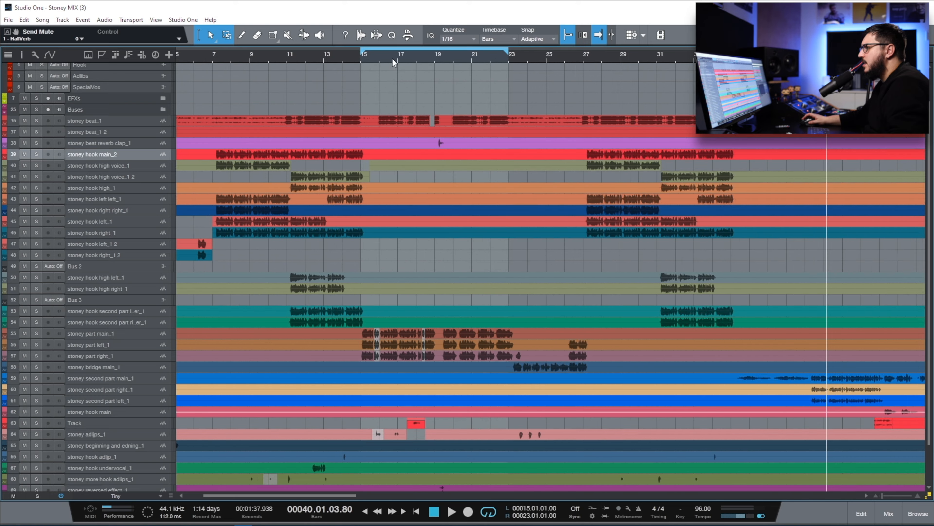
pyautogui.scroll(-2, 394, 61)
pyautogui.click(243, 58)
# Step: Find stoney hook main_2 in the mixer, open its PingPongLay send's EchoBoy, and return to the arrangement
pyautogui.press('F3')
pyautogui.moveTo(290, 496); pyautogui.dragTo(178, 495)
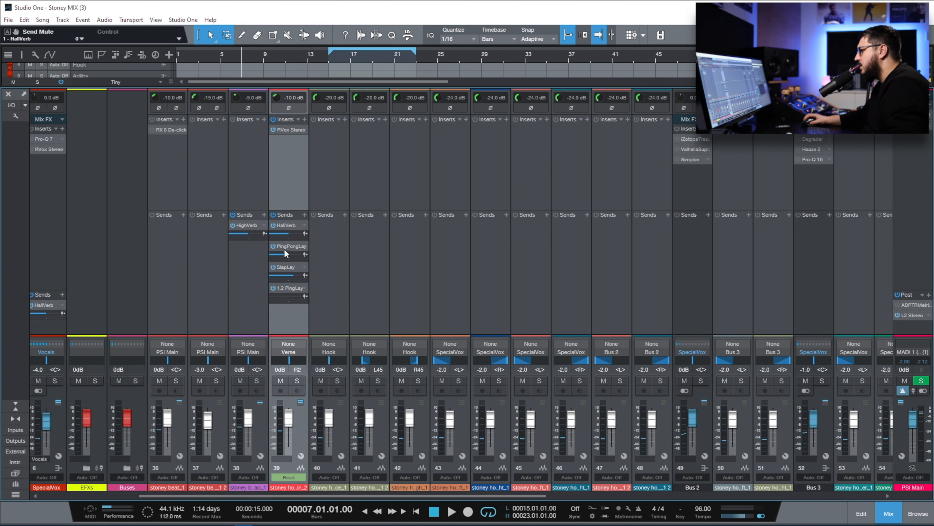
pyautogui.doubleClick(286, 246)
pyautogui.click(429, 177)
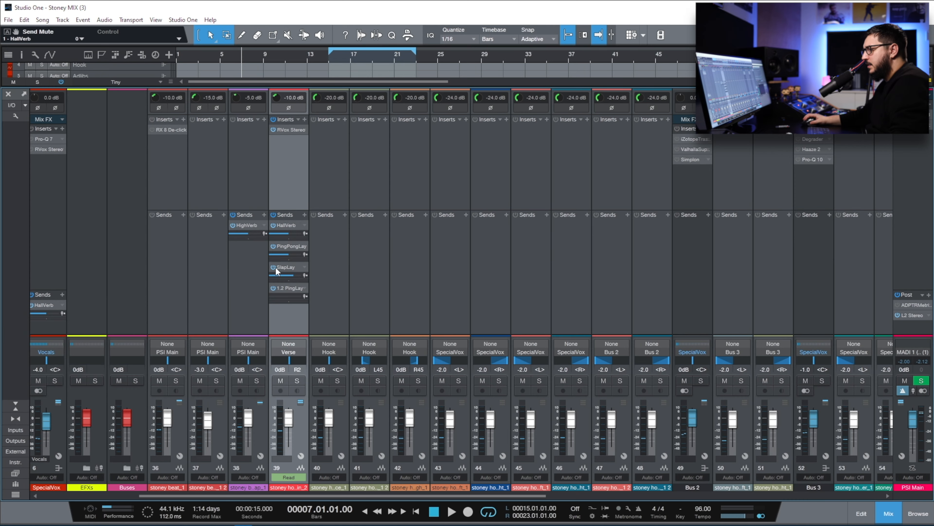
pyautogui.doubleClick(279, 245)
pyautogui.press('F3')
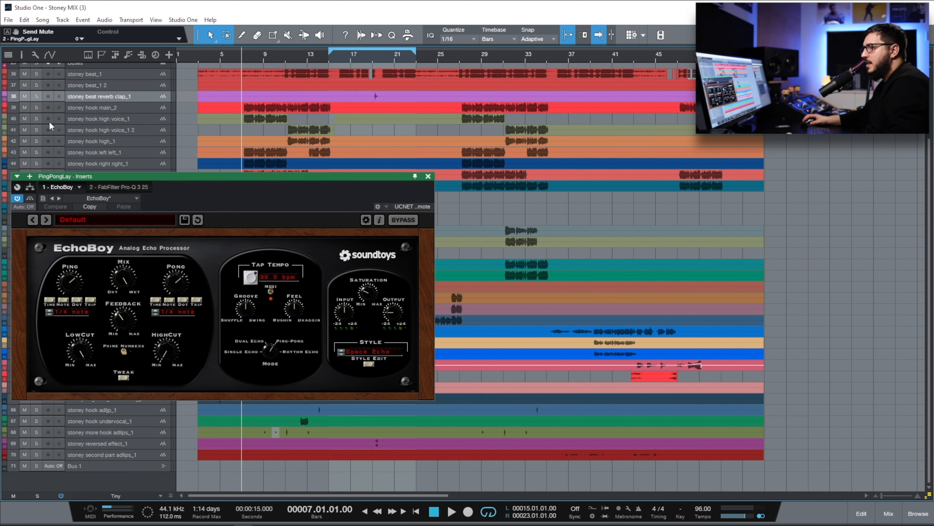
# Step: Solo stoney hook main_2 and audition it from bar 7 while examining PingPongLay's EchoBoy and Pro-Q 3 inserts
pyautogui.click(36, 107)
pyautogui.press('space')
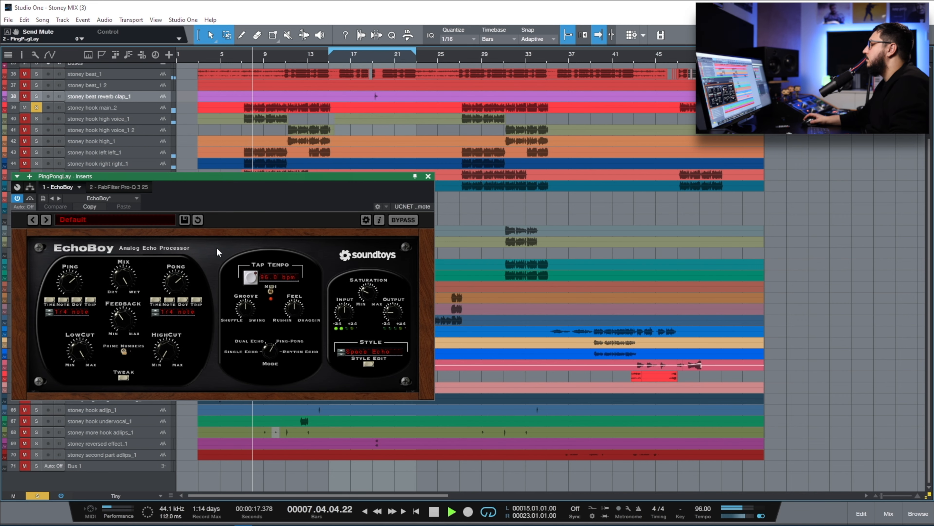
pyautogui.click(117, 187)
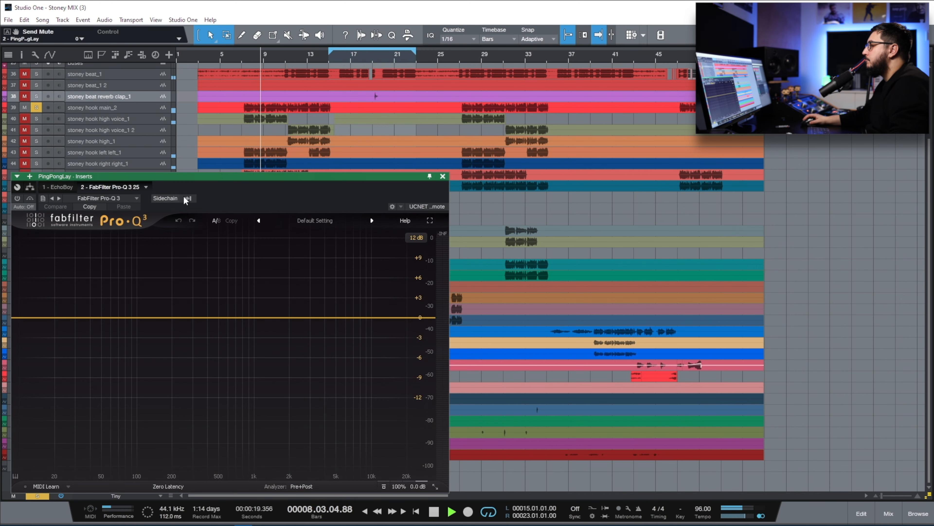
pyautogui.click(427, 176)
# Step: Unsolo stoney hook main_2 and return to the mixer
pyautogui.click(36, 107)
pyautogui.click(119, 493)
pyautogui.click(118, 435)
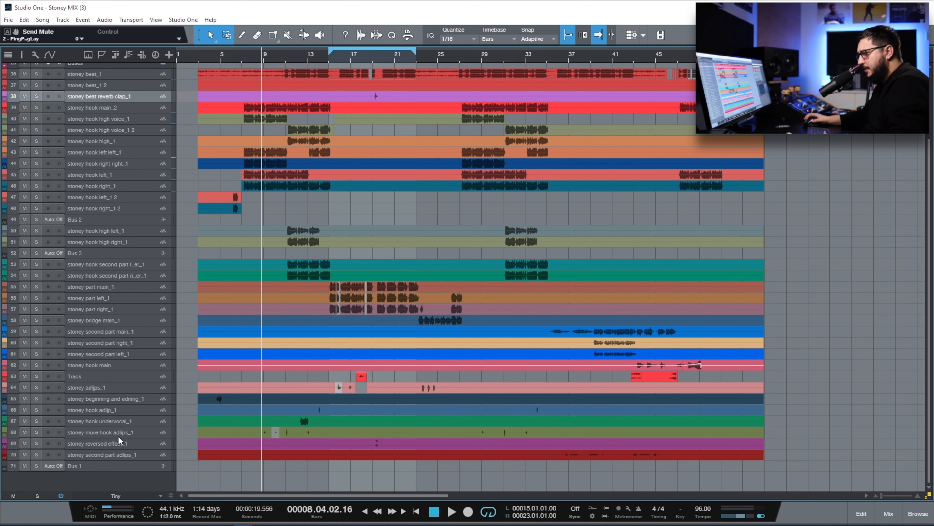
pyautogui.press('F3')
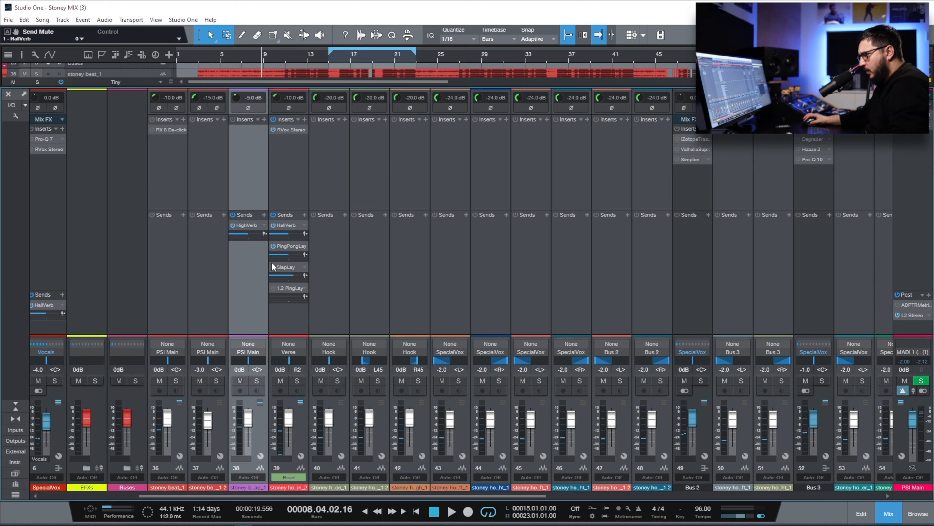
# Step: Toggle the first two sends on a channel further along the mixer and return to the arrangement
pyautogui.moveTo(282, 496); pyautogui.dragTo(439, 497)
pyautogui.click(589, 246)
pyautogui.click(588, 225)
pyautogui.moveTo(540, 497); pyautogui.dragTo(696, 499)
pyautogui.press('F3')
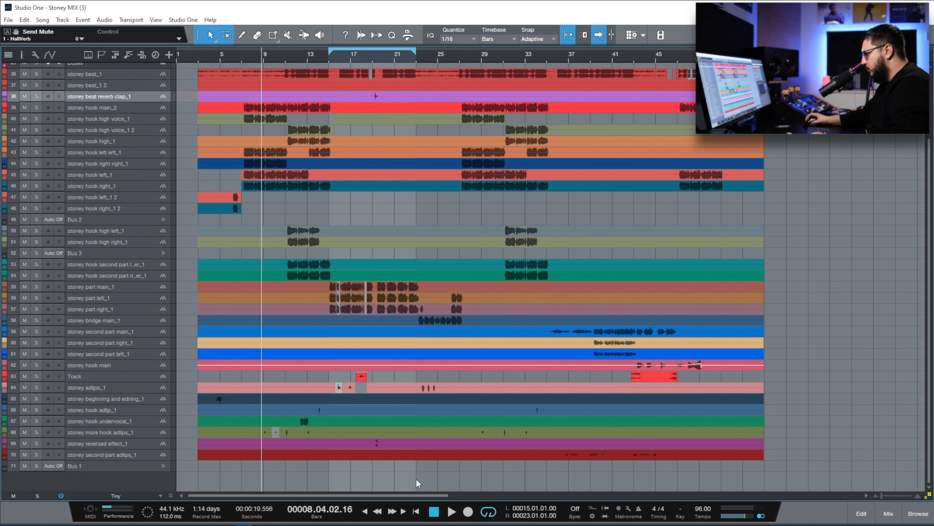
# Step: Play the Verse bus with its Pro-Q 3 open and audition the upper-mid dip and the low-mid band in solo
pyautogui.press('F3')
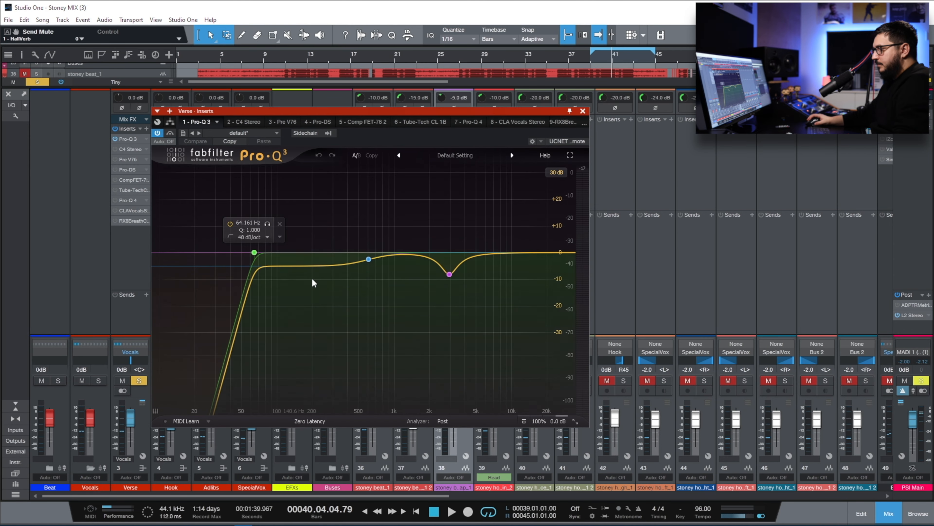
pyautogui.press('space')
pyautogui.click(463, 292)
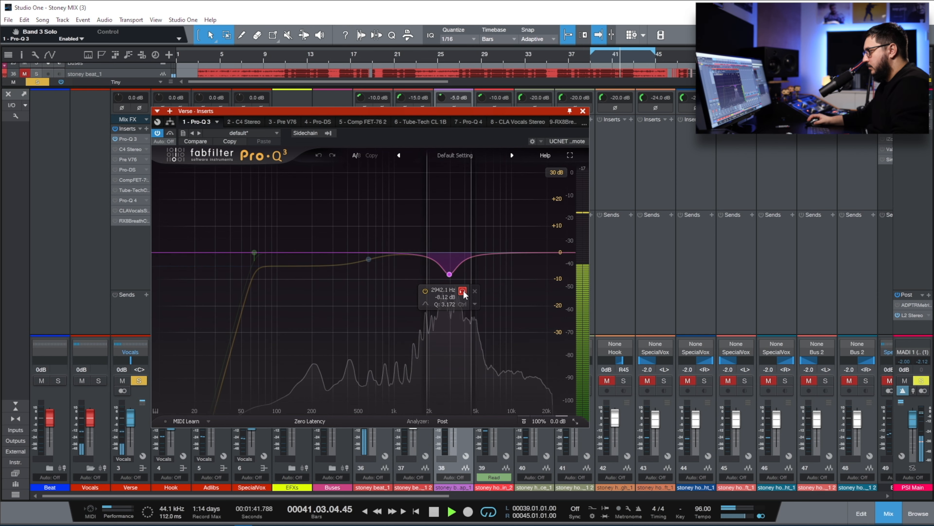
pyautogui.click(381, 276)
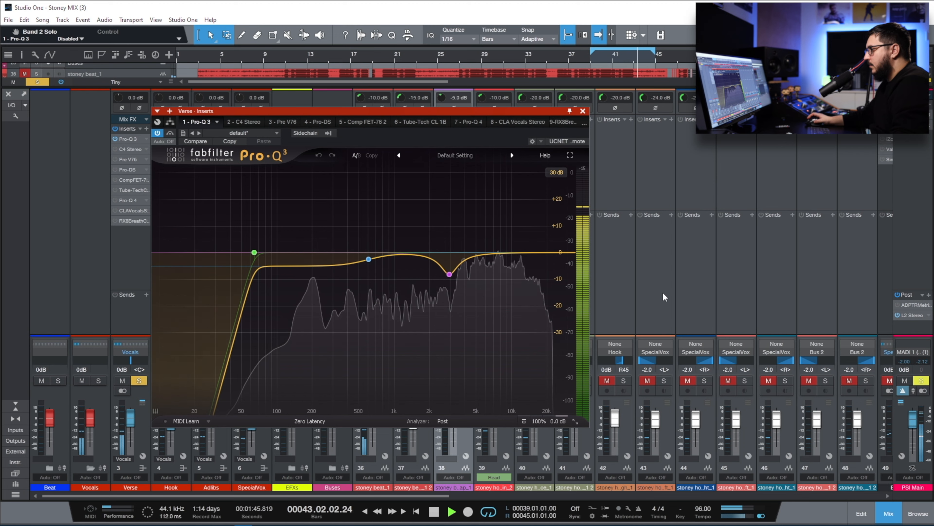
# Step: Examine the Verse bus's C4 Stereo insert, stop playback, and enable the Pre V76 insert
pyautogui.click(244, 122)
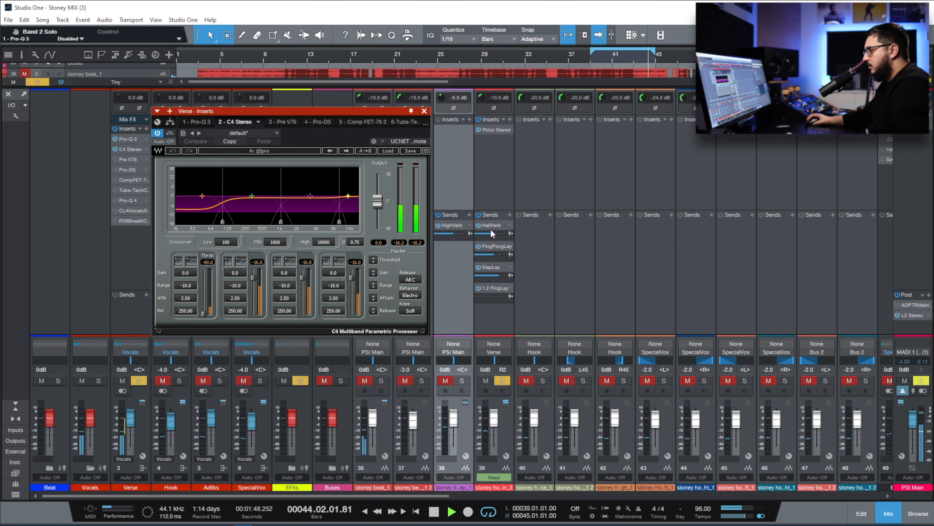
pyautogui.click(279, 121)
pyautogui.press('space')
pyautogui.click(158, 133)
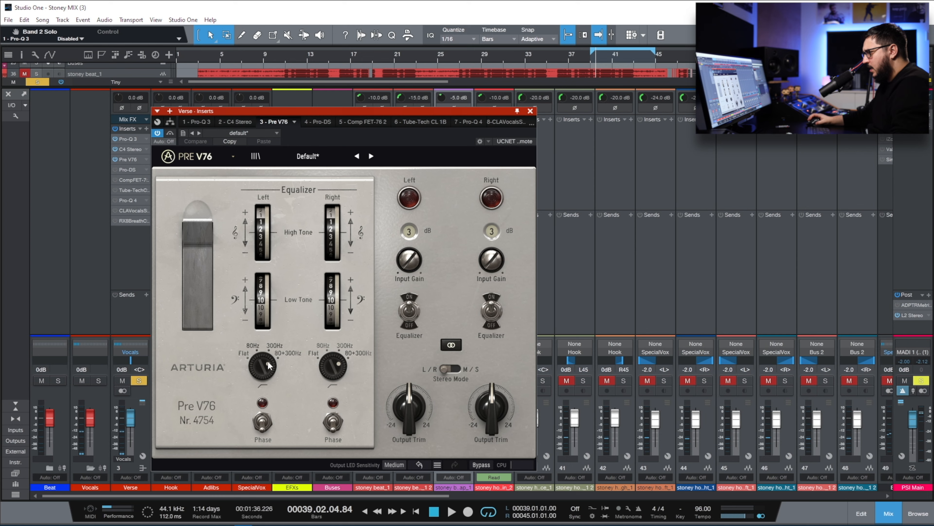
# Step: Check Pre V76's high-pass and input gain settings, and compare the Verse bus with the preamp bypassed and active during playback
pyautogui.moveTo(269, 371)
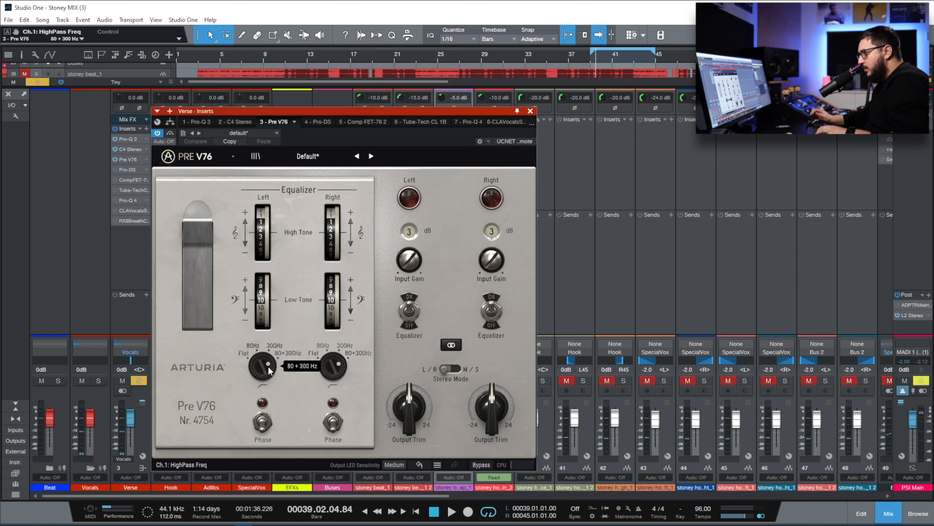
pyautogui.moveTo(418, 256)
pyautogui.press('space')
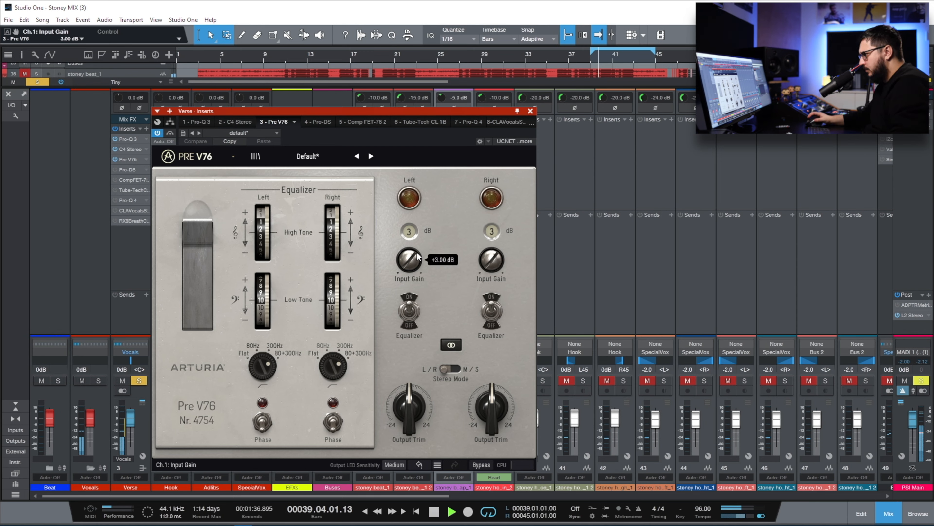
pyautogui.click(170, 133)
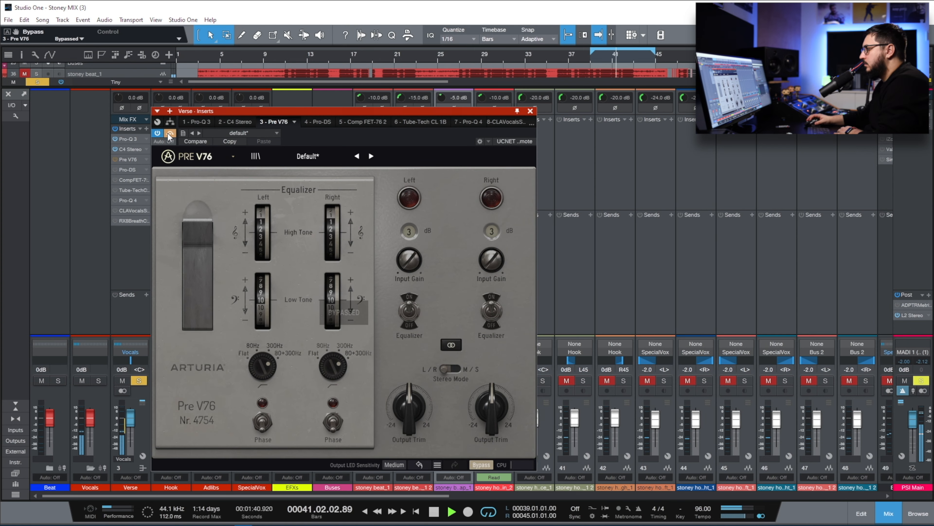
pyautogui.click(170, 134)
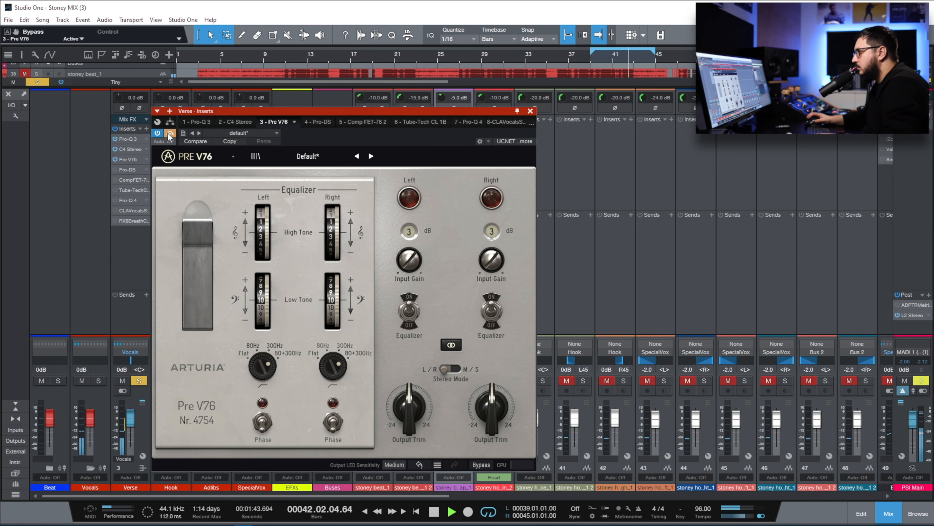
pyautogui.click(169, 134)
pyautogui.click(170, 134)
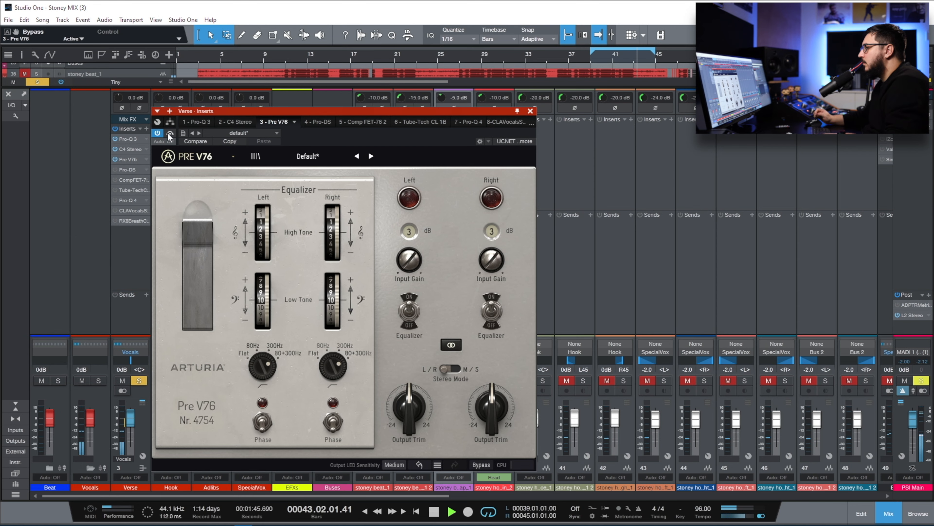
# Step: Open Pro-DS on the Verse bus and audition its side chain on and off during playback
pyautogui.click(316, 121)
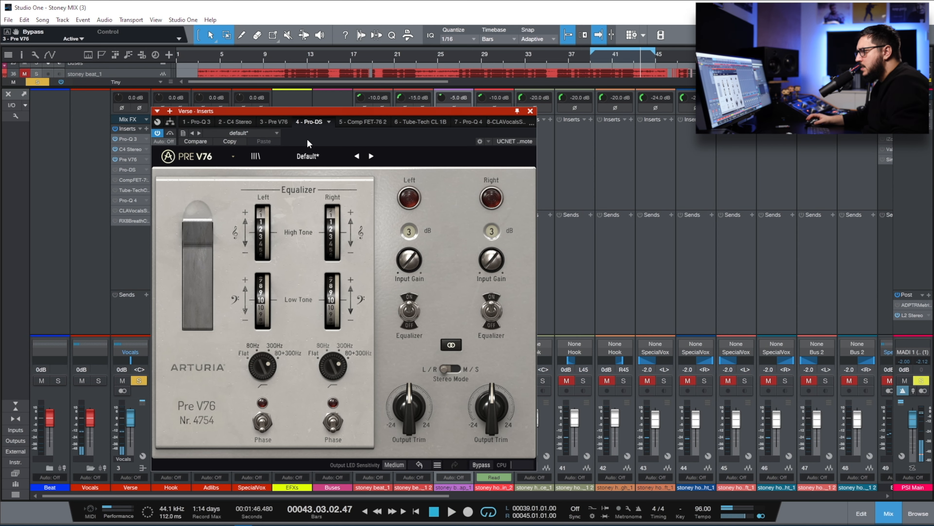
pyautogui.press('space')
pyautogui.click(225, 330)
pyautogui.click(226, 330)
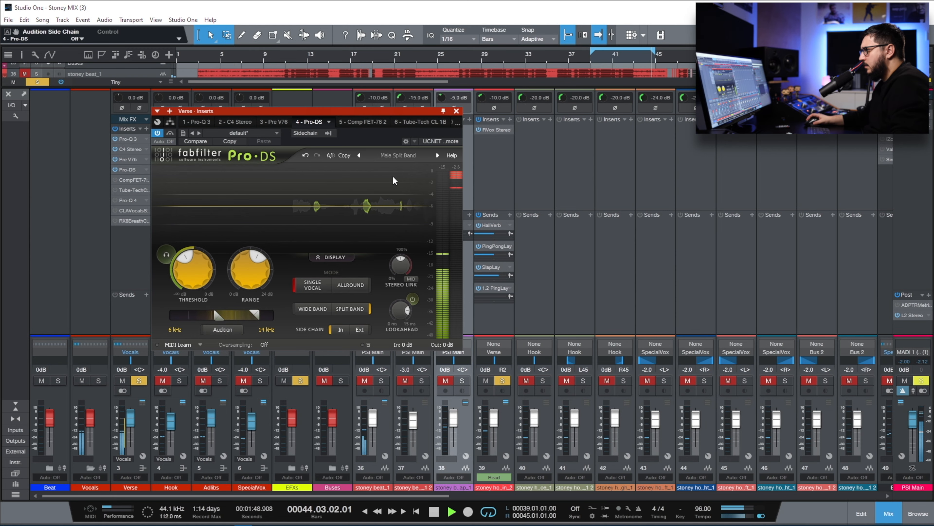
# Step: Enable Comp FET-76 on the Verse bus, reposition its window over the mixer, and resume playback
pyautogui.press('space')
pyautogui.click(355, 122)
pyautogui.click(153, 134)
pyautogui.moveTo(495, 111); pyautogui.dragTo(398, 237)
pyautogui.press('space')
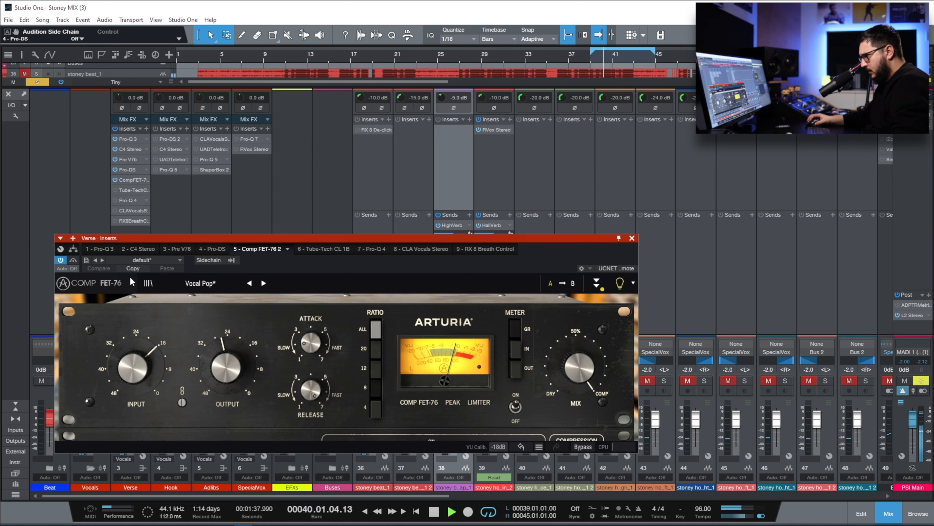
# Step: Compare the Verse bus with Comp FET-76 bypassed and active during playback, and stop playback
pyautogui.click(73, 260)
pyautogui.click(74, 260)
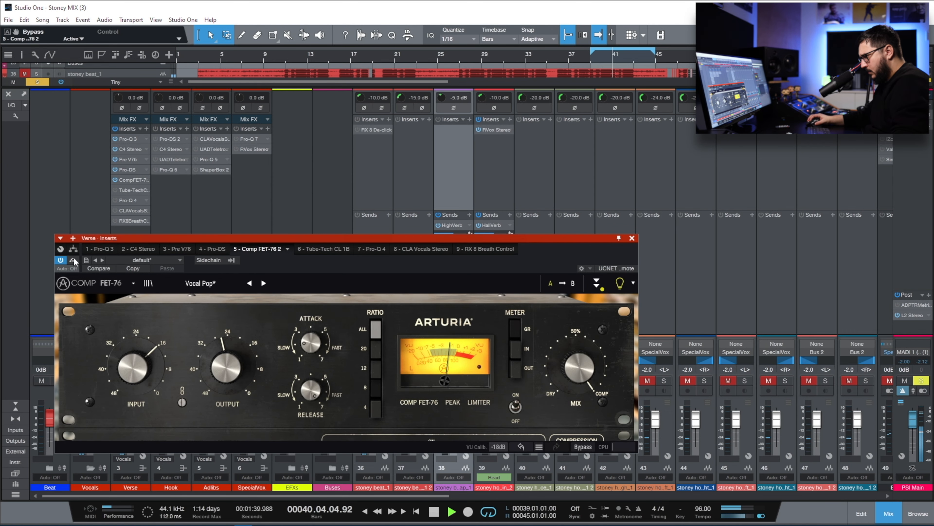
pyautogui.press('space')
# Step: Enable Tube-Tech CL 1B on the Verse bus and compare it bypassed and active during playback
pyautogui.click(115, 190)
pyautogui.press('space')
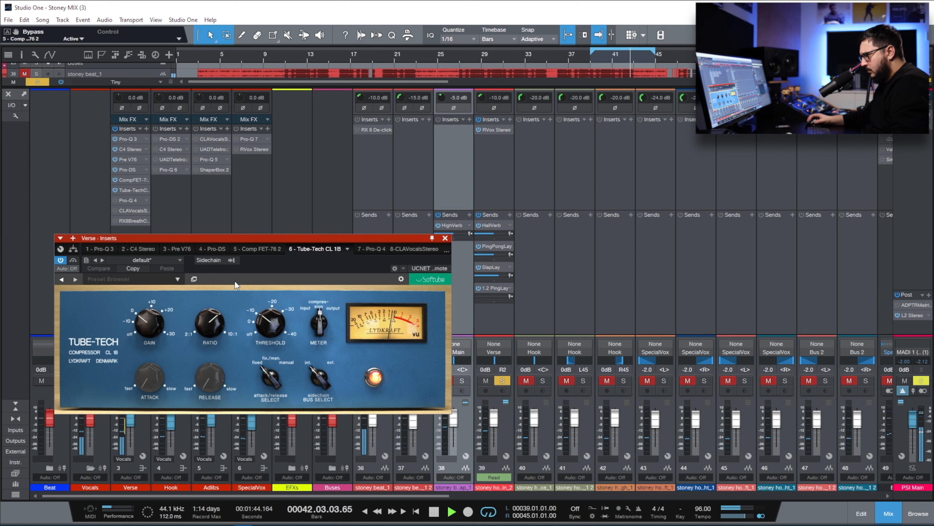
pyautogui.click(73, 259)
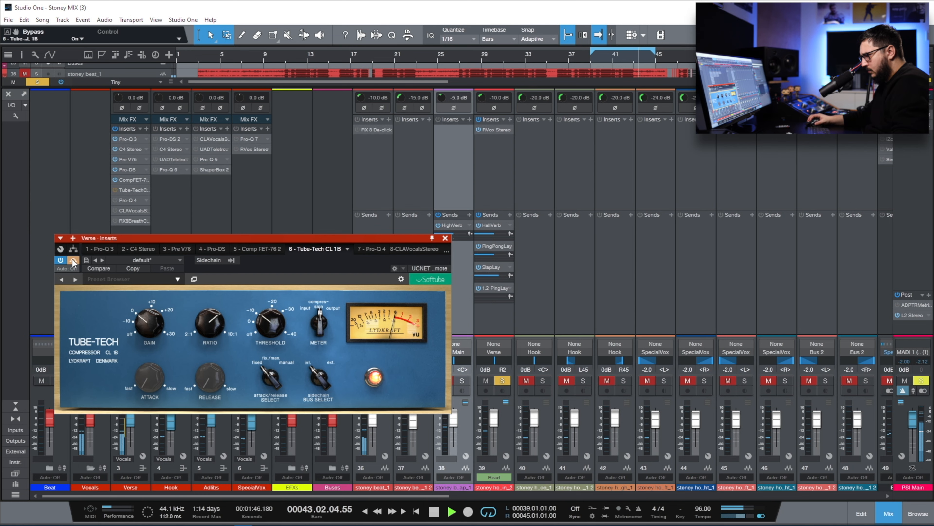
pyautogui.click(73, 260)
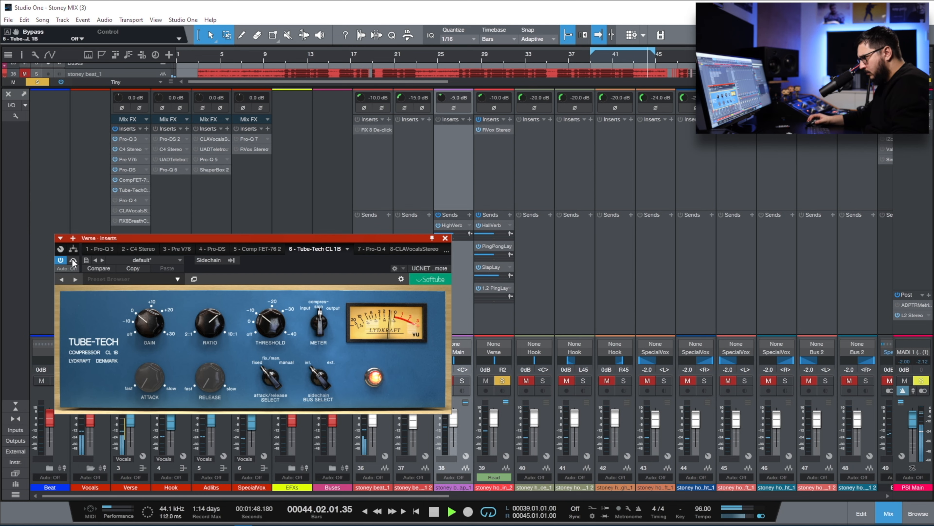
pyautogui.press('space')
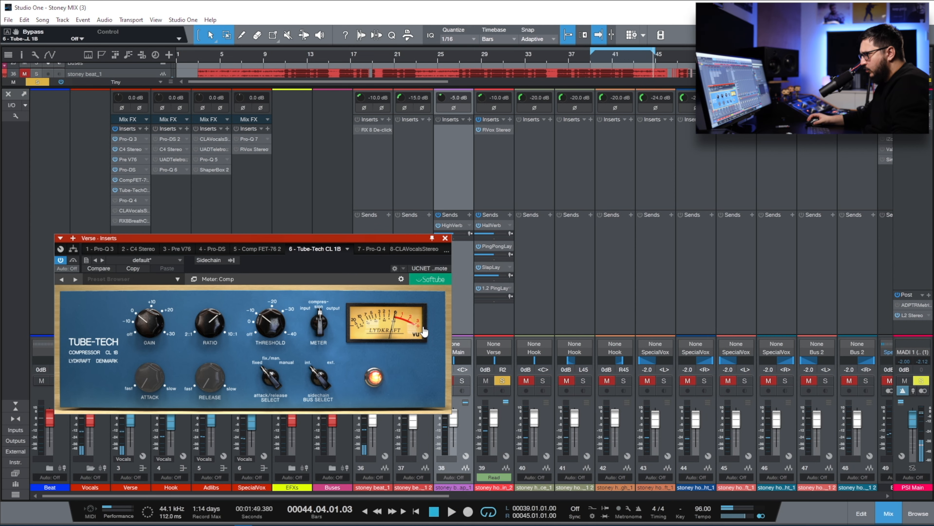
pyautogui.click(445, 238)
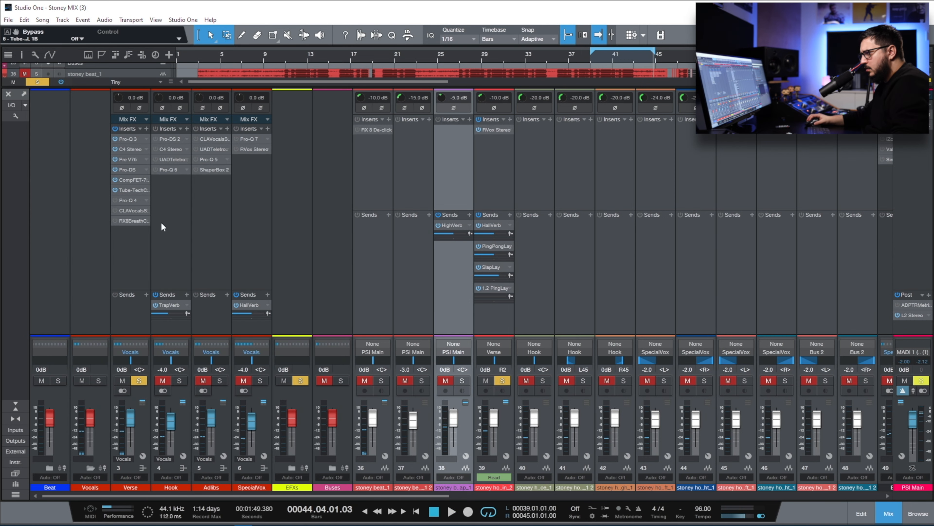
# Step: Enable and open Pro-Q 4 on the Verse bus, and reposition its window over the mixer
pyautogui.click(115, 200)
pyautogui.click(125, 199)
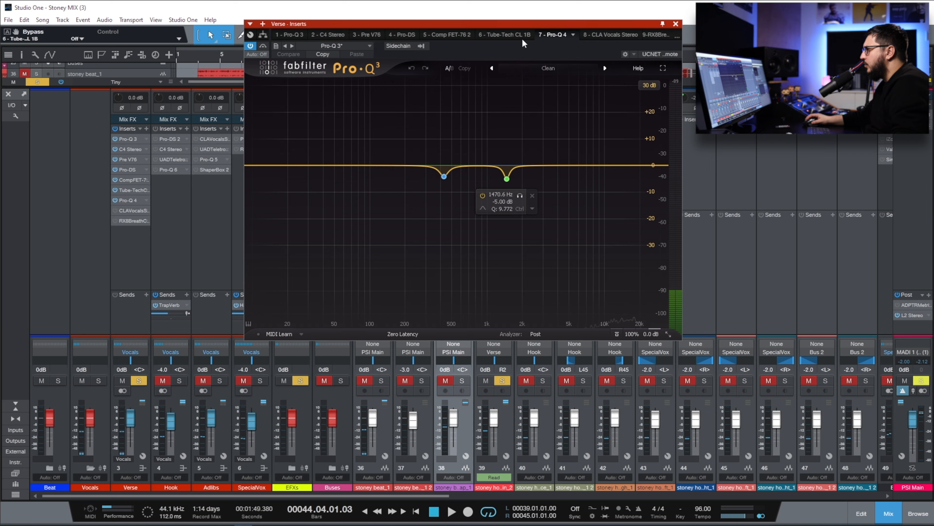
pyautogui.moveTo(444, 132); pyautogui.dragTo(444, 134)
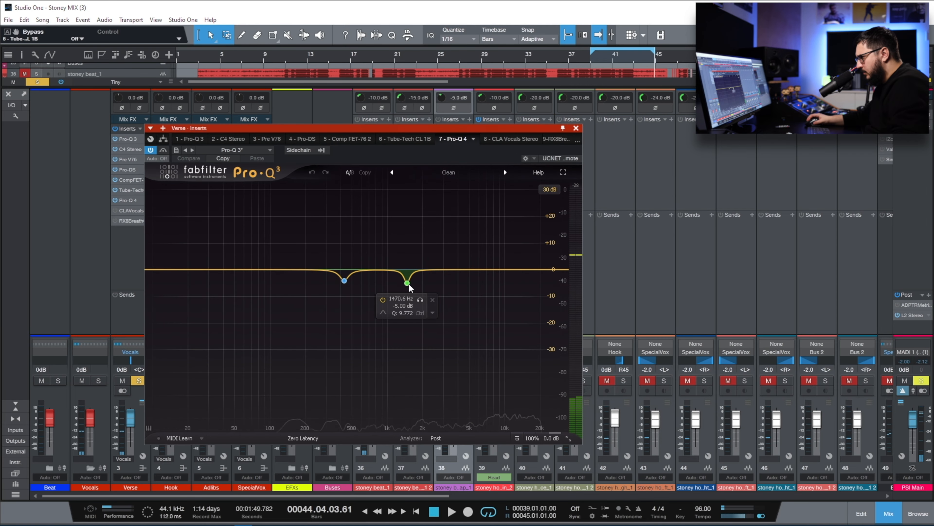
# Step: Solo Pro-Q 4's 1470.6 Hz and 429.42 Hz cuts in turn during playback, and close the equalizer
pyautogui.press('space')
pyautogui.click(420, 299)
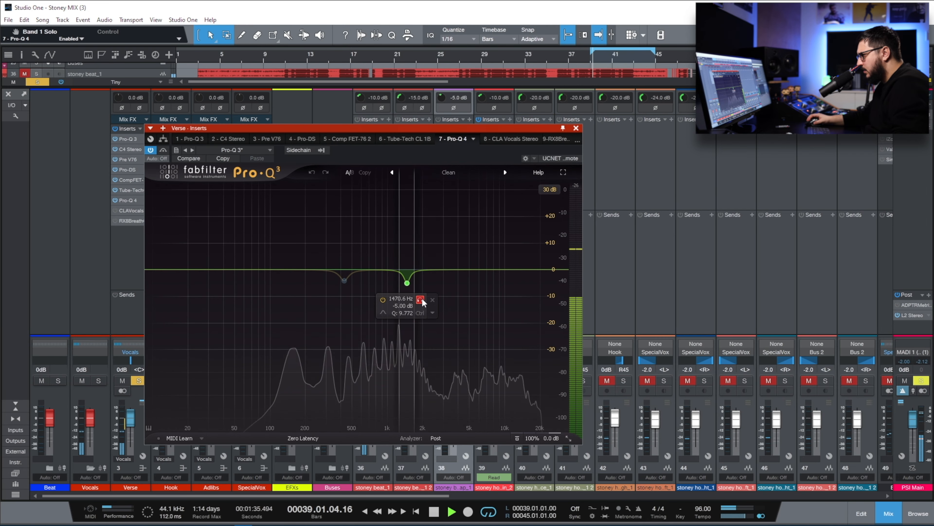
pyautogui.click(421, 299)
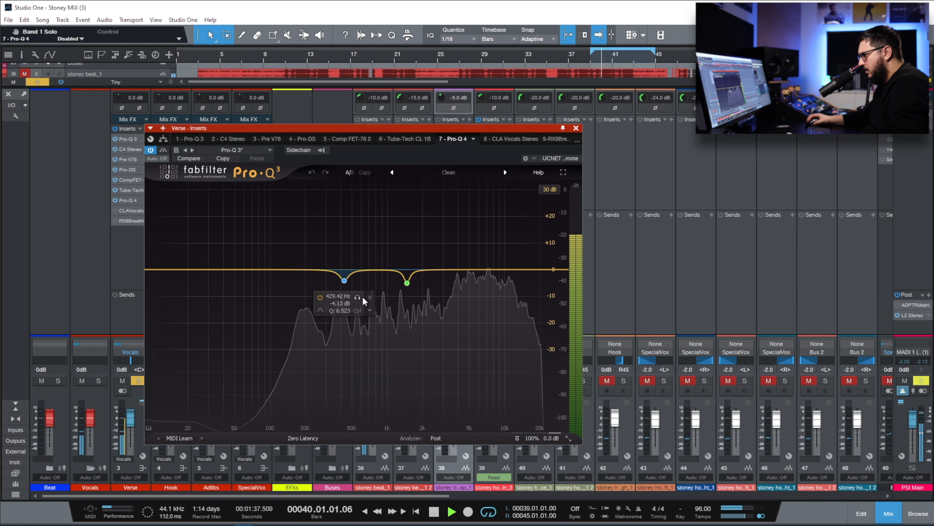
pyautogui.click(357, 298)
pyautogui.click(357, 298)
pyautogui.press('space')
pyautogui.click(576, 128)
# Step: Enable and open CLA Vocals Stereo on the Verse bus, reposition its window, and point out its Pitch fader
pyautogui.click(115, 211)
pyautogui.click(131, 210)
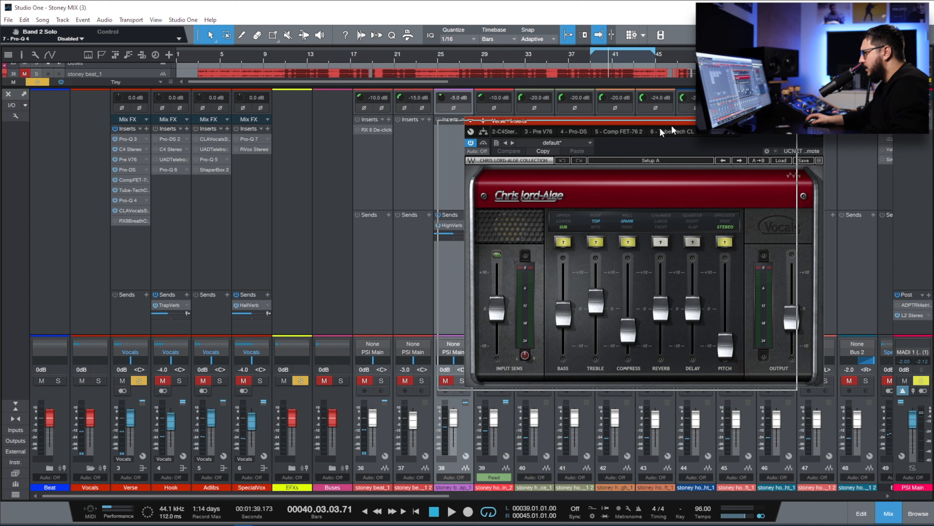
pyautogui.moveTo(681, 122); pyautogui.dragTo(451, 150)
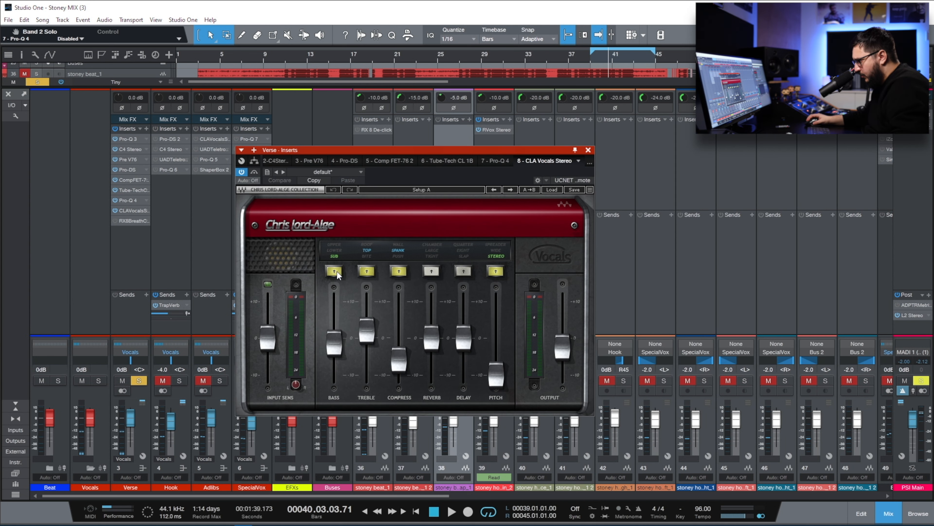
pyautogui.click(501, 375)
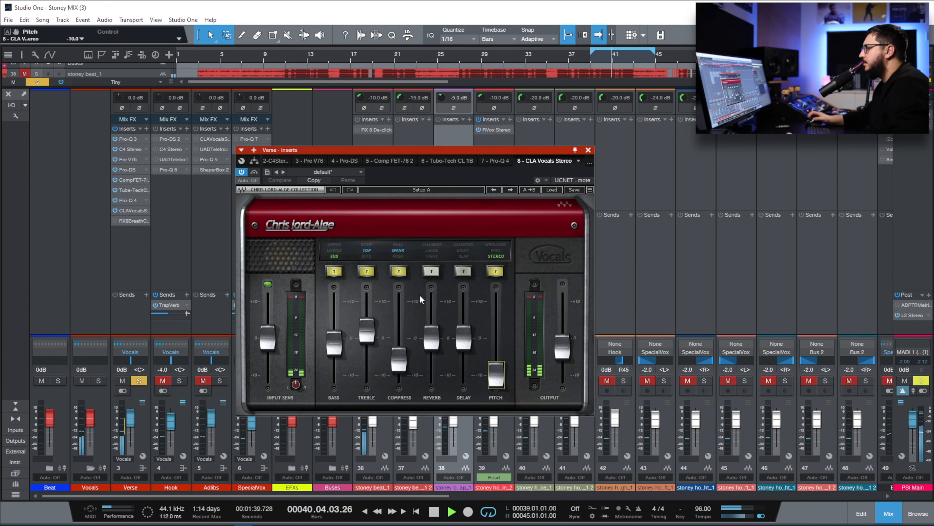
# Step: Compare the Verse bus with CLA Vocals Stereo bypassed and active during playback
pyautogui.click(254, 171)
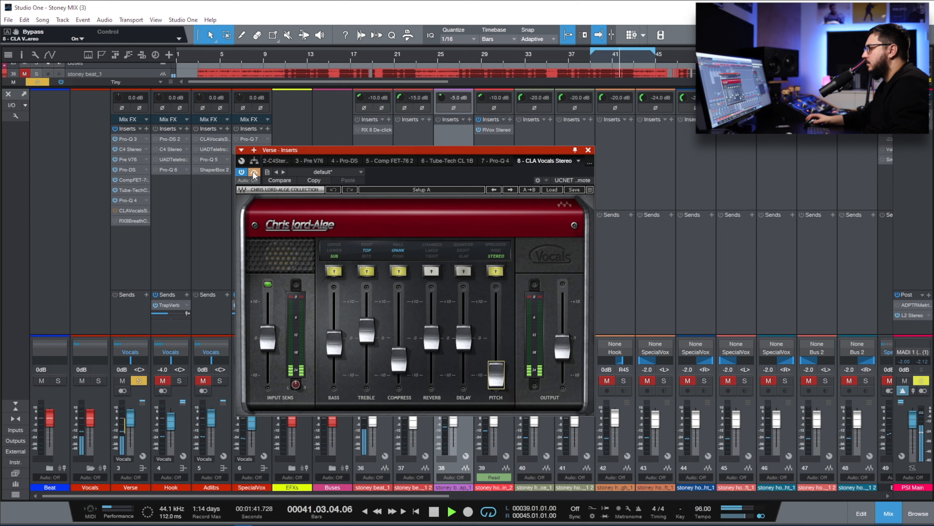
pyautogui.click(254, 172)
pyautogui.press('space')
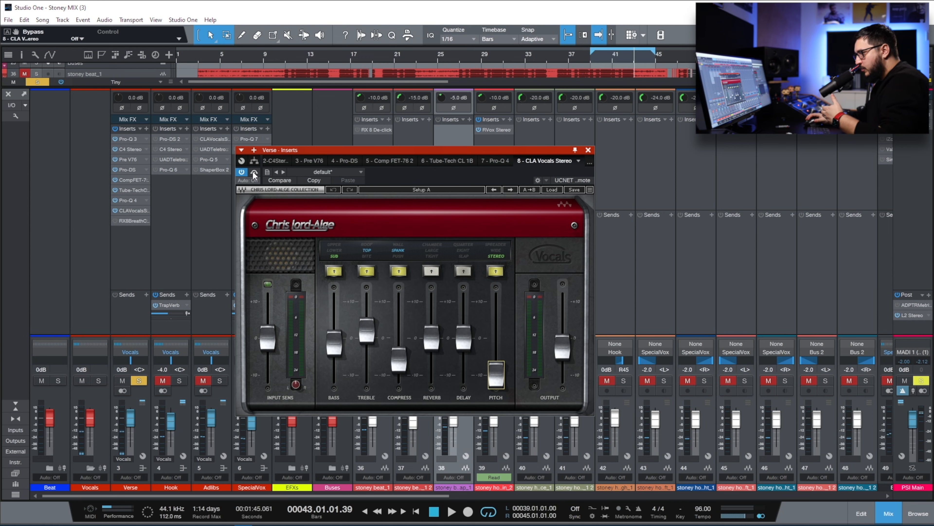
pyautogui.press('space')
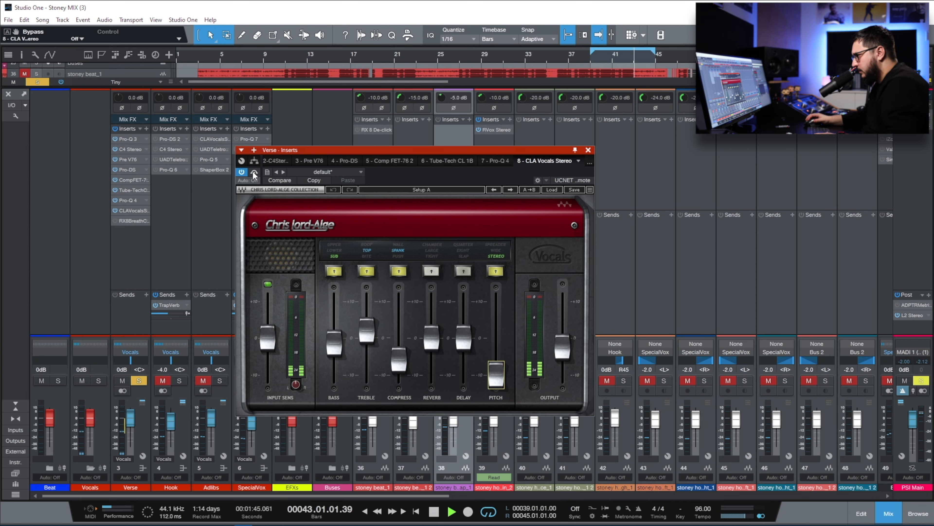
pyautogui.click(254, 172)
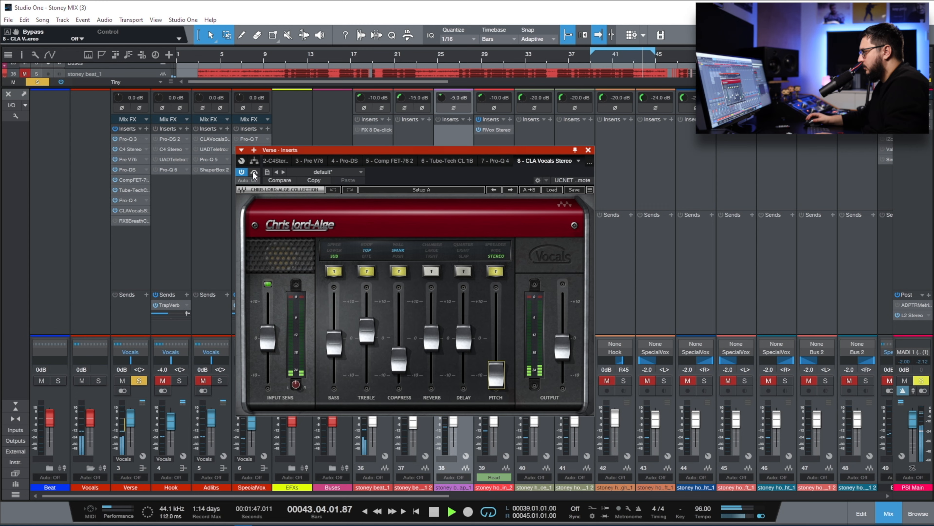
pyautogui.press('space')
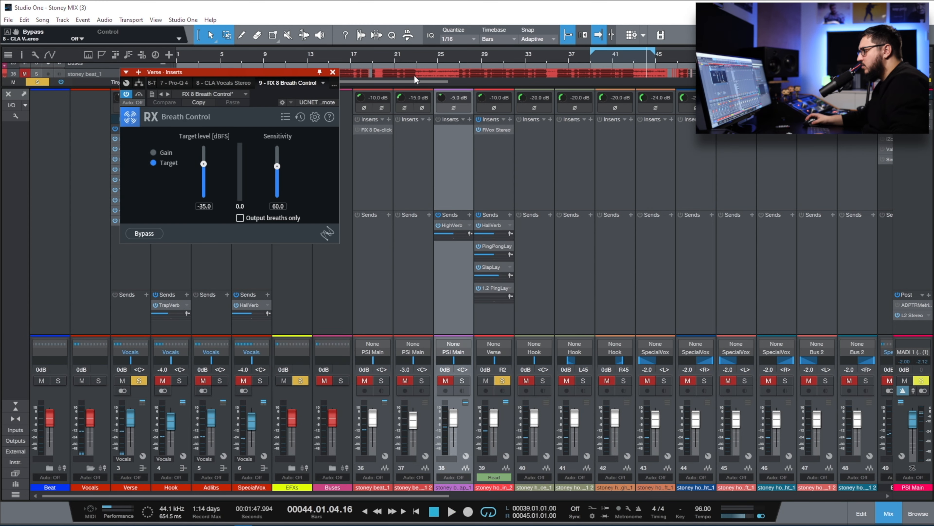
# Step: Show the arrangement with RX 8 Breath Control open and audition the vocals from bar 39
pyautogui.press('F3')
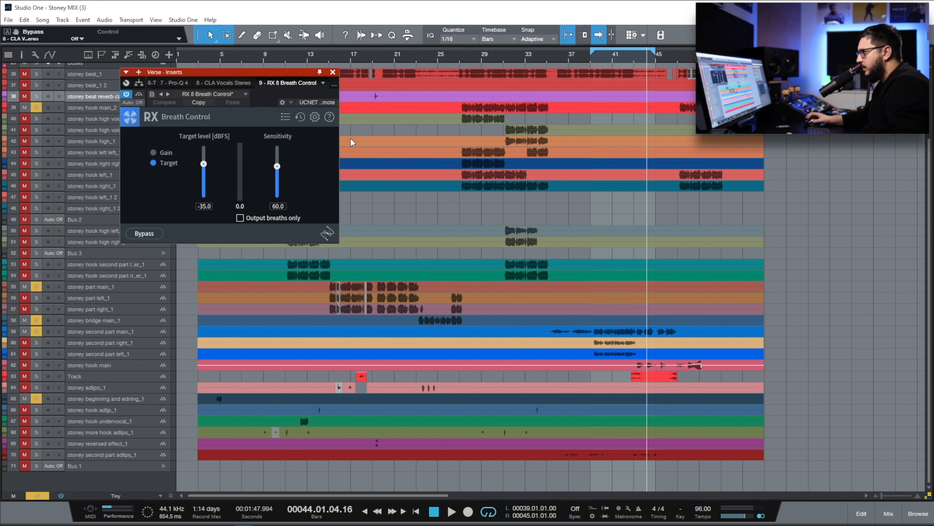
pyautogui.click(591, 56)
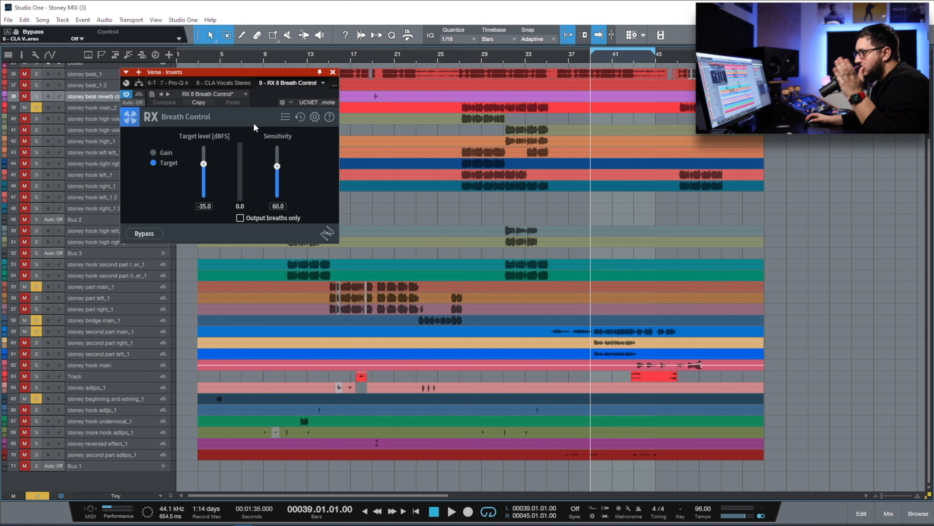
pyautogui.press('space')
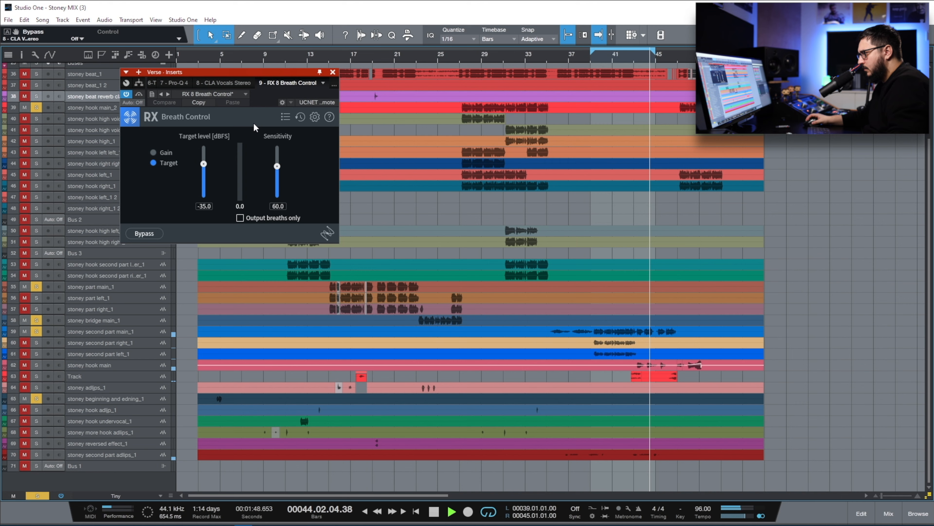
pyautogui.press('space')
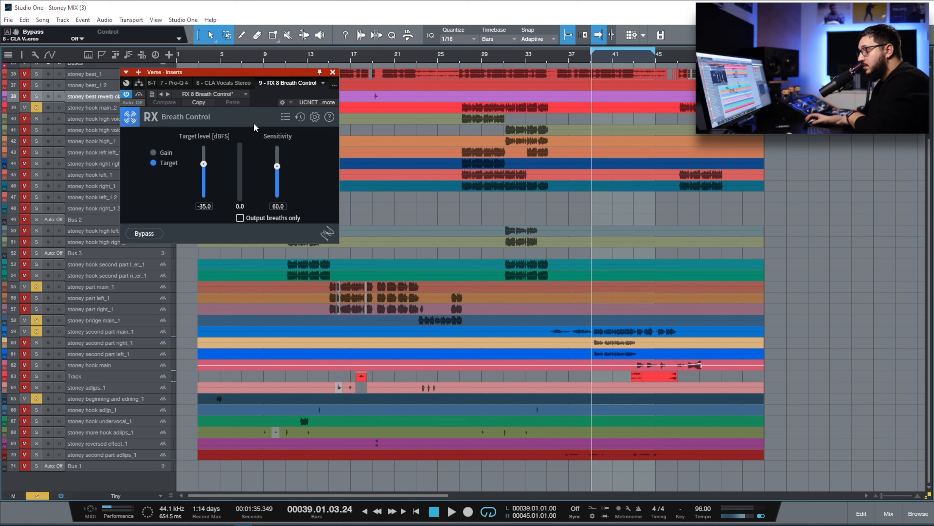
# Step: Try Breath Control's target level at -Inf with the playhead at bar 39, and undo the level change
pyautogui.moveTo(204, 164); pyautogui.dragTo(286, 250)
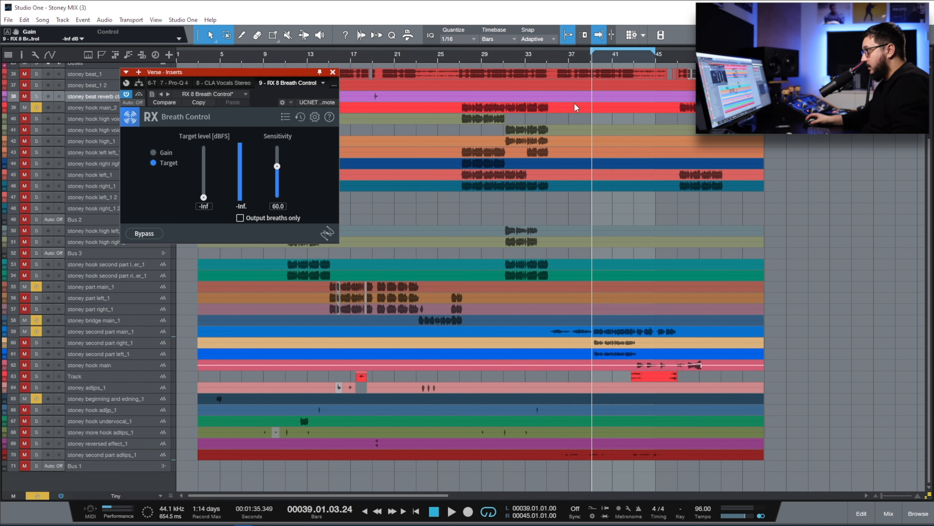
pyautogui.click(591, 59)
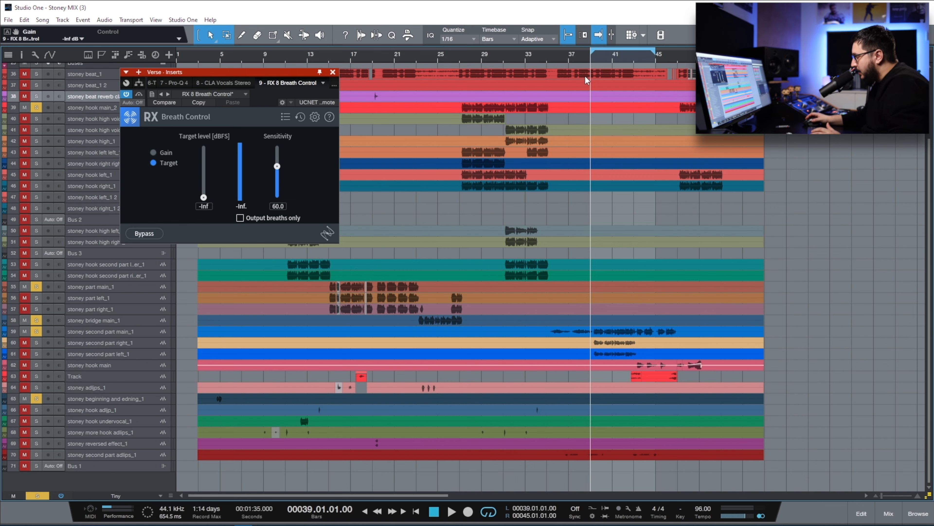
pyautogui.hotkey('ctrl', 'z')
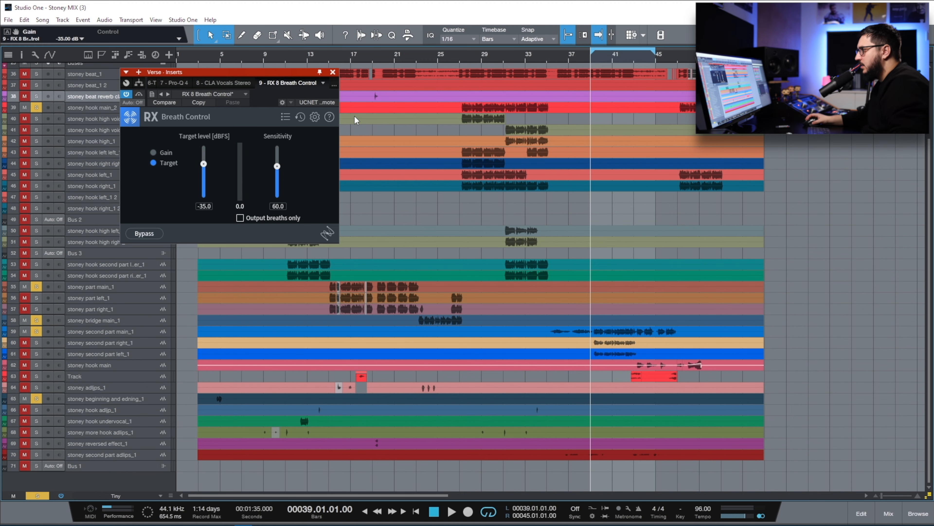
# Step: Close Breath Control, solo the Hook bus, and audition the hook within bars 7 to 15
pyautogui.click(334, 73)
pyautogui.press('F3')
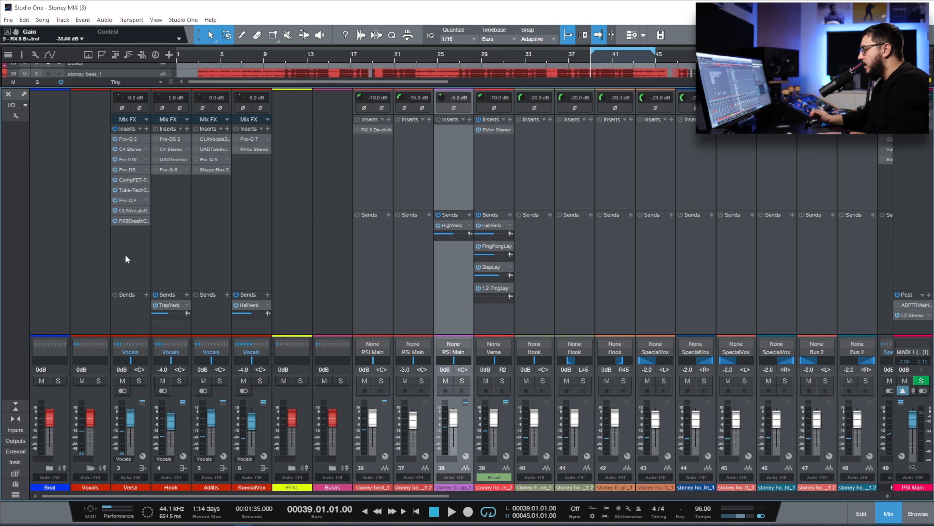
pyautogui.click(176, 404)
pyautogui.press('F3')
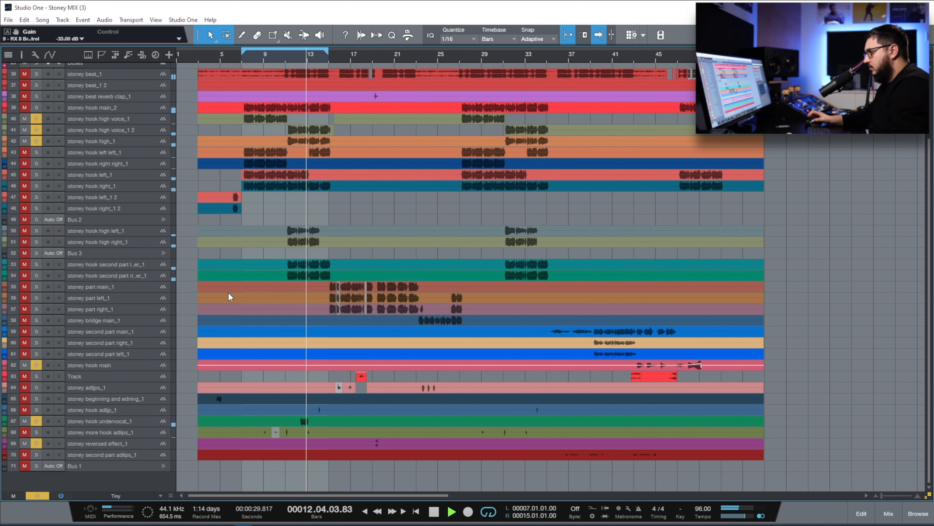
pyautogui.press('space')
pyautogui.press('F3')
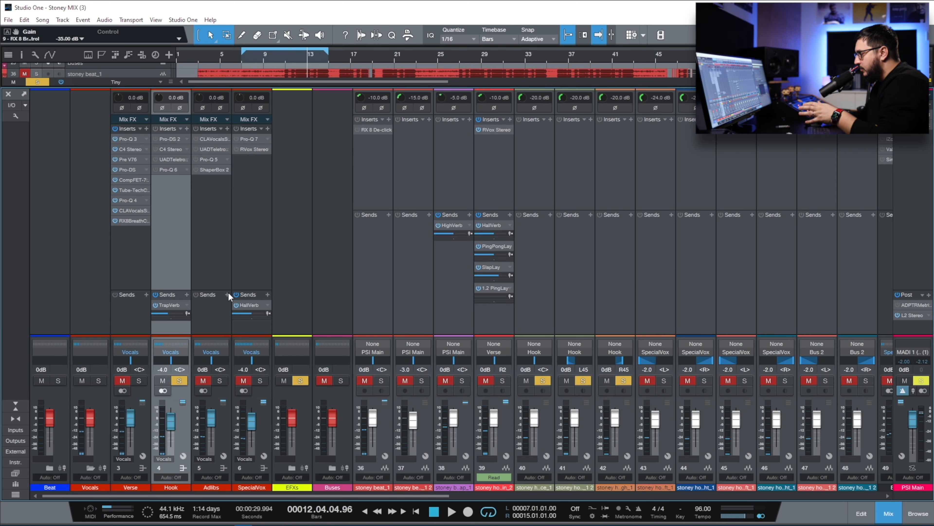
# Step: Enable Pro-DS 2 and C4 Stereo on the Hook bus, and audition the hook from bar 7
pyautogui.click(169, 139)
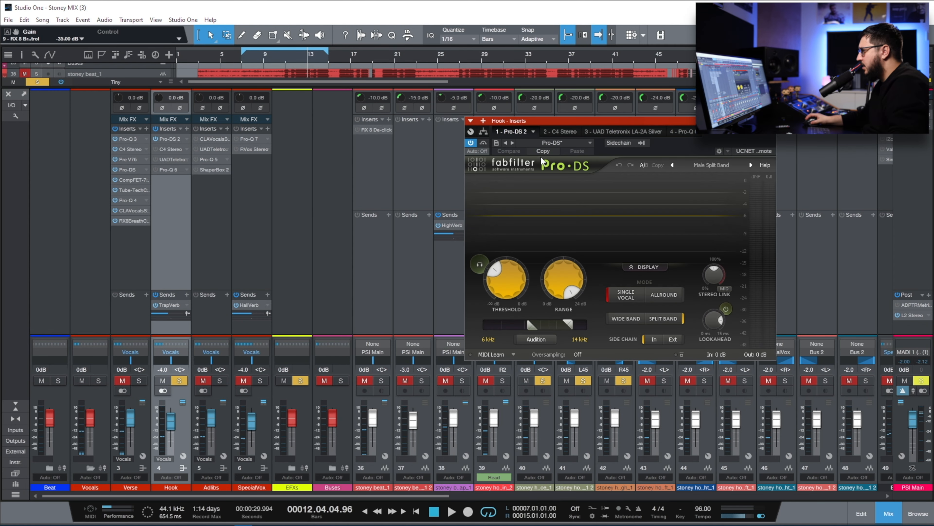
pyautogui.moveTo(639, 122); pyautogui.dragTo(417, 181)
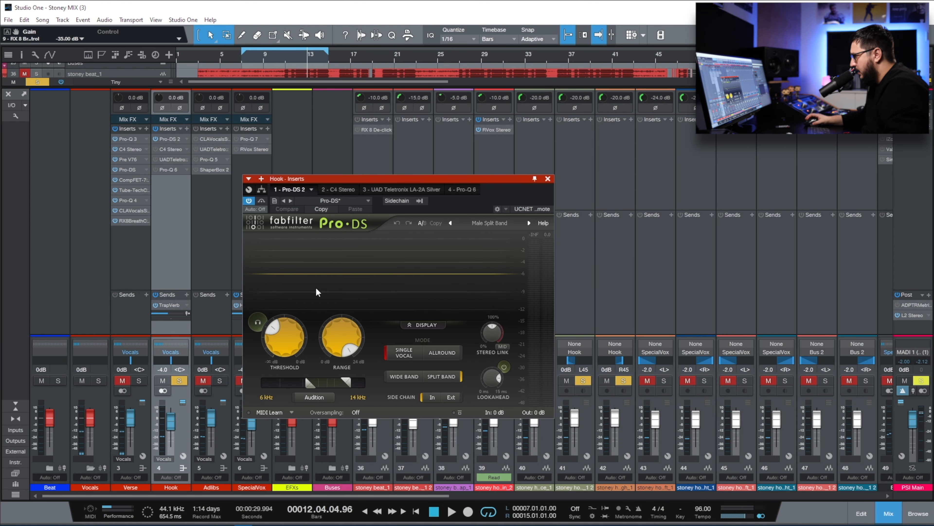
pyautogui.click(159, 148)
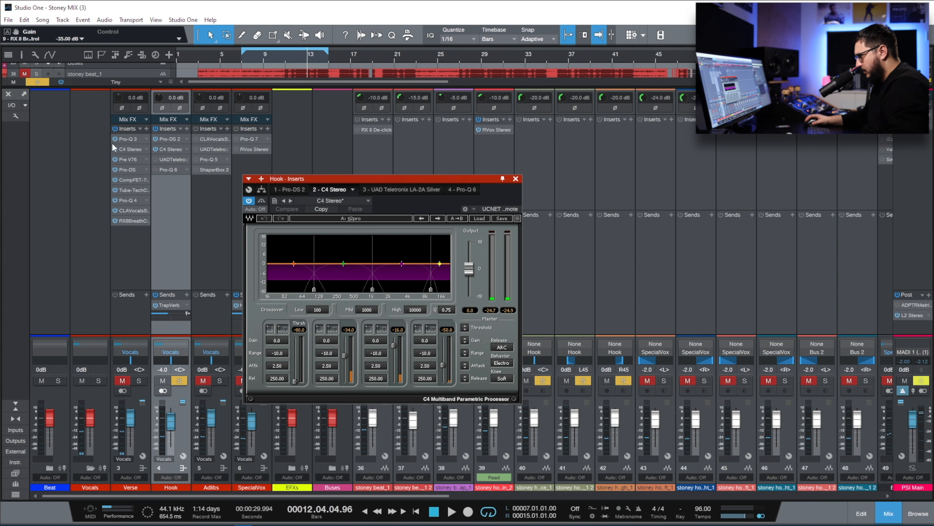
pyautogui.click(240, 58)
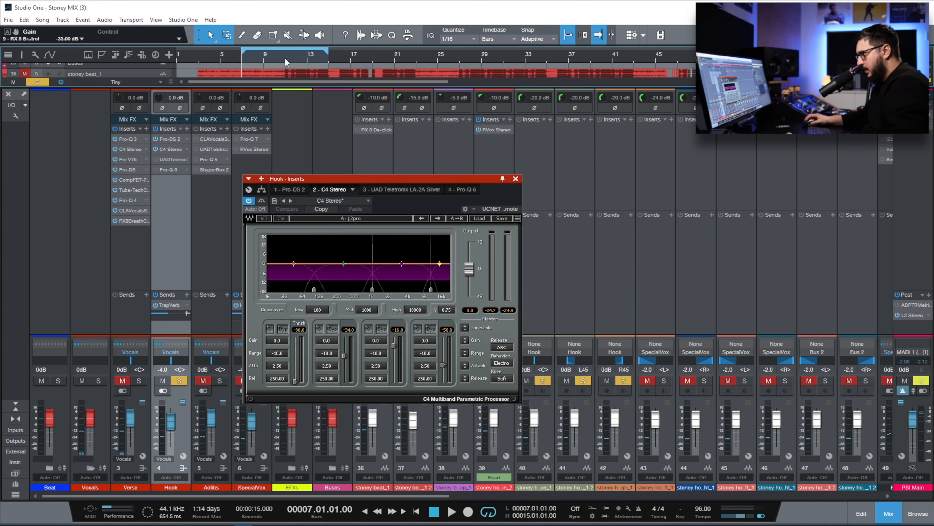
pyautogui.press('space')
pyautogui.press('space')
# Step: Enable UAD Teletronix LA-2A Silver on the Hook bus and audition its compression briefly
pyautogui.click(154, 159)
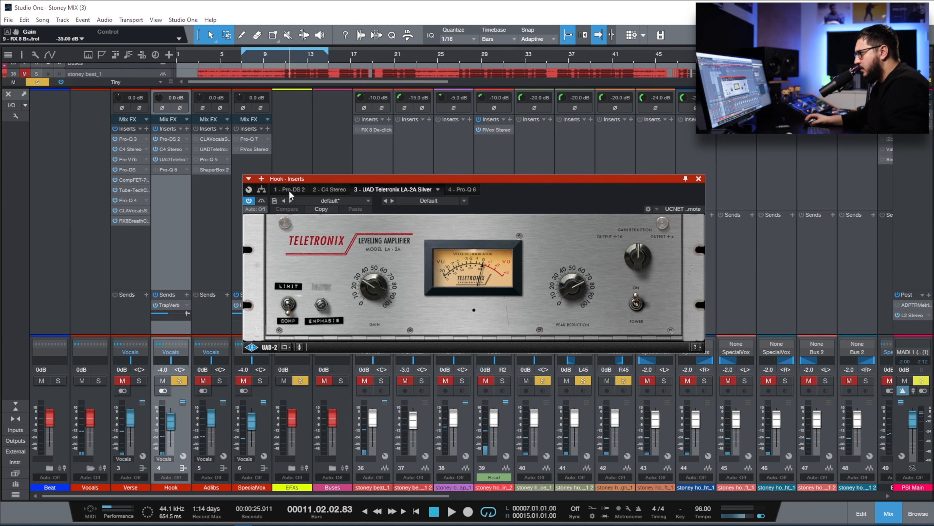
pyautogui.press('space')
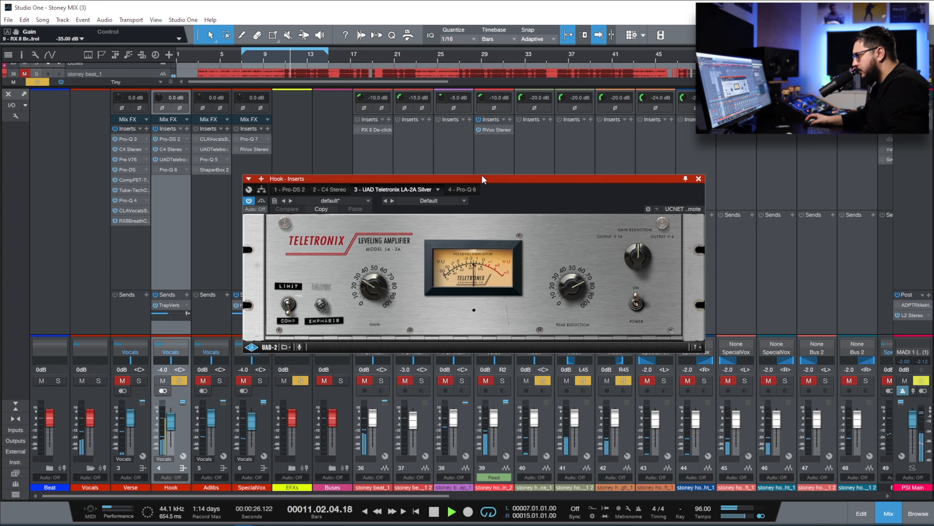
pyautogui.press('space')
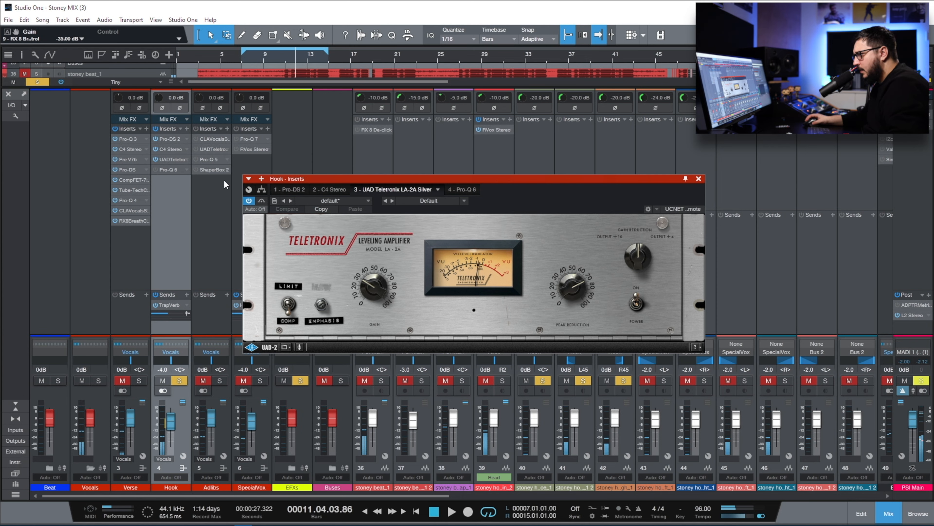
# Step: Enable Pro-Q 6 on the Hook bus, audition the hook with its EQ cuts, and close the plugin
pyautogui.click(155, 169)
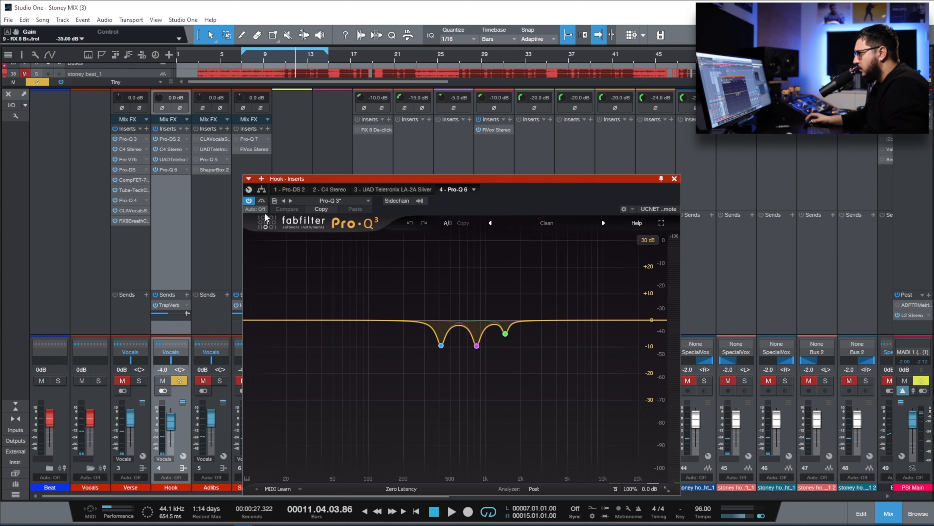
pyautogui.press('space')
pyautogui.press('space')
pyautogui.click(674, 179)
# Step: Review the ValhallaVintageVerb settings behind the Hook bus's TrapVerb send, close them, and unsolo the Hook bus
pyautogui.doubleClick(170, 305)
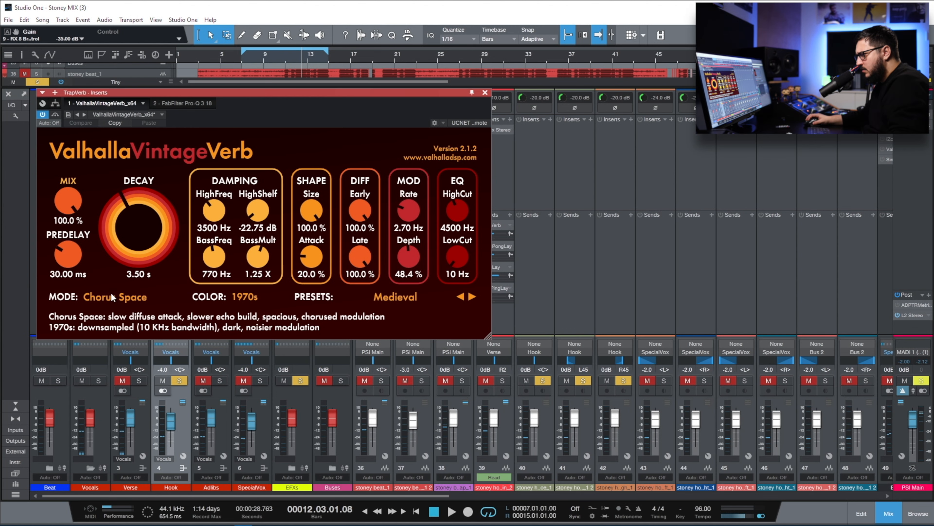
pyautogui.click(485, 92)
pyautogui.click(175, 382)
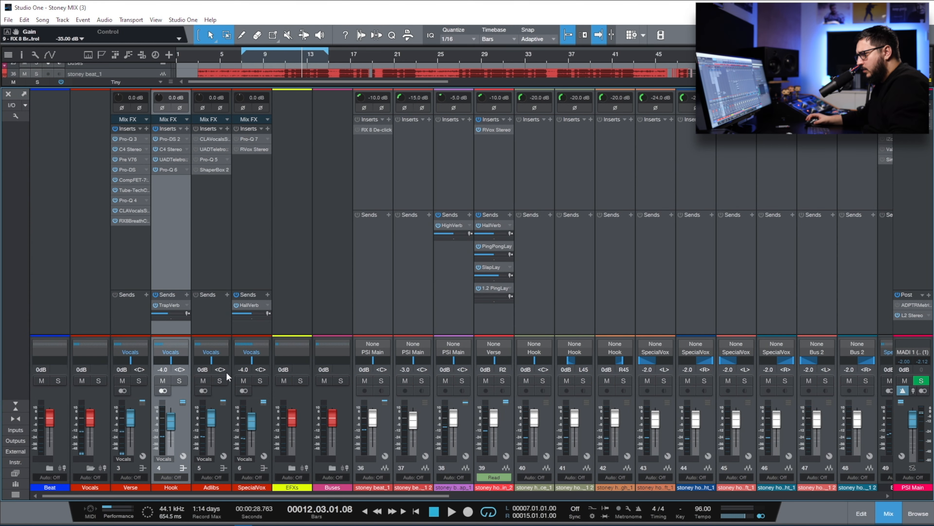
# Step: Solo the Adlibs bus and audition the adlibs from bar 29
pyautogui.click(220, 380)
pyautogui.click(222, 422)
pyautogui.press('F3')
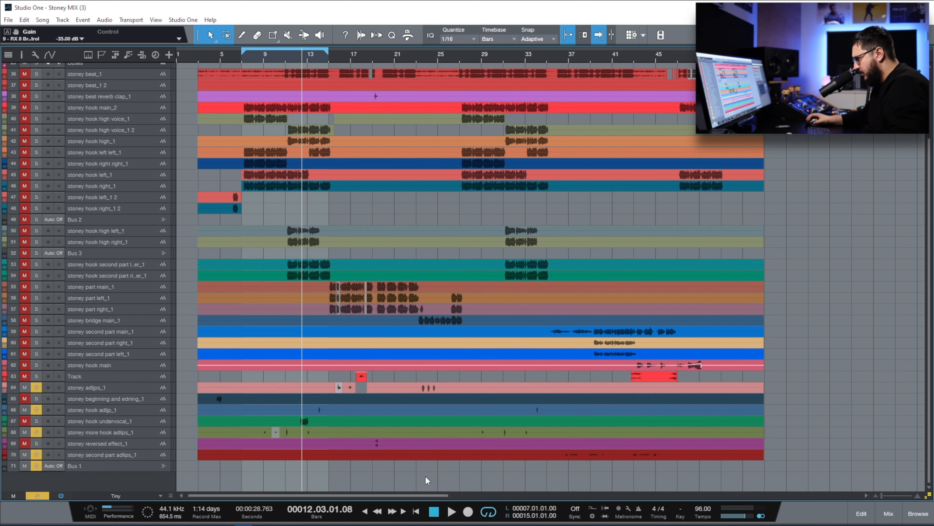
pyautogui.press('w')
pyautogui.click(377, 60)
pyautogui.press('space')
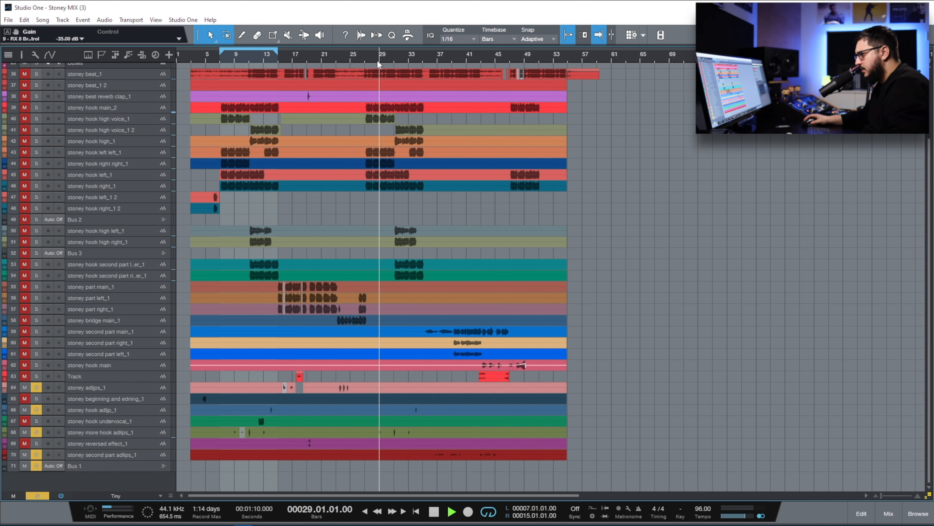
pyautogui.press('space')
# Step: Enable CLA Vocals Stereo on the Adlibs bus and audition the second part adlibs from bar 37
pyautogui.click(128, 457)
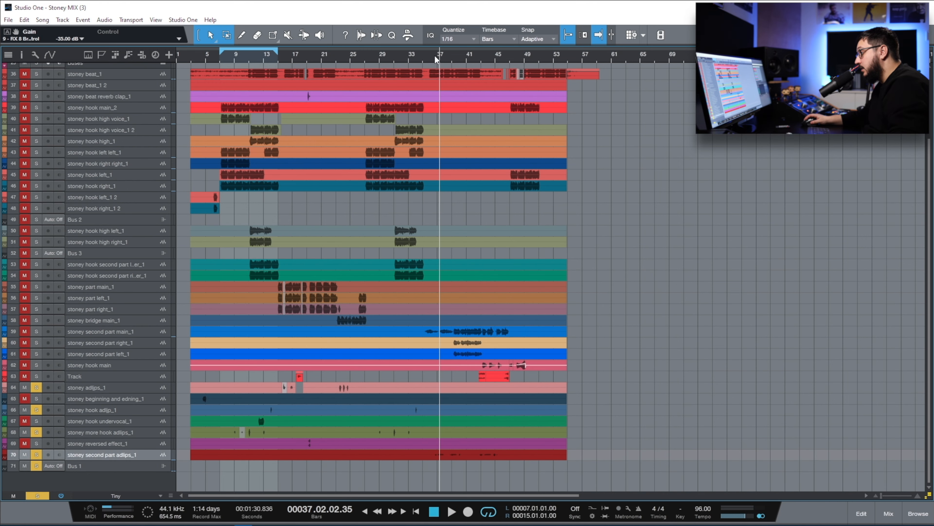
pyautogui.press('F3')
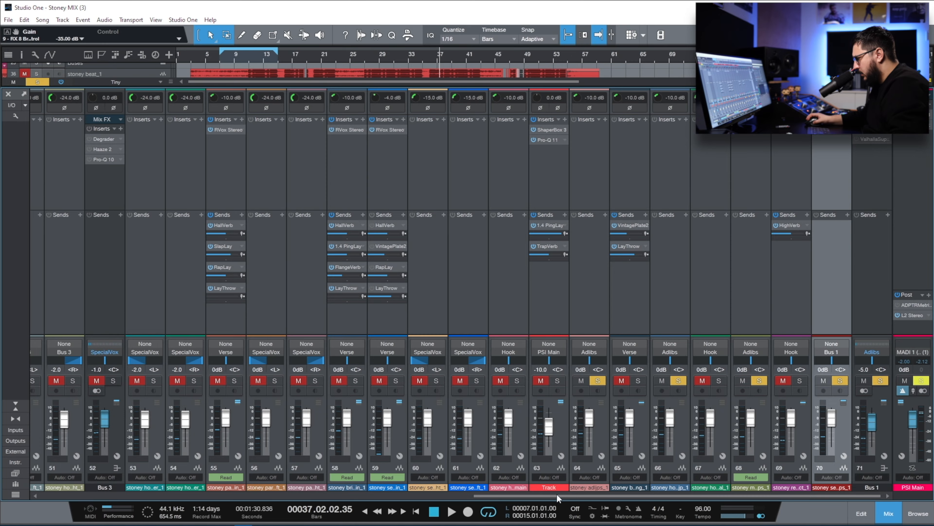
pyautogui.hscroll(-2, 19, 494)
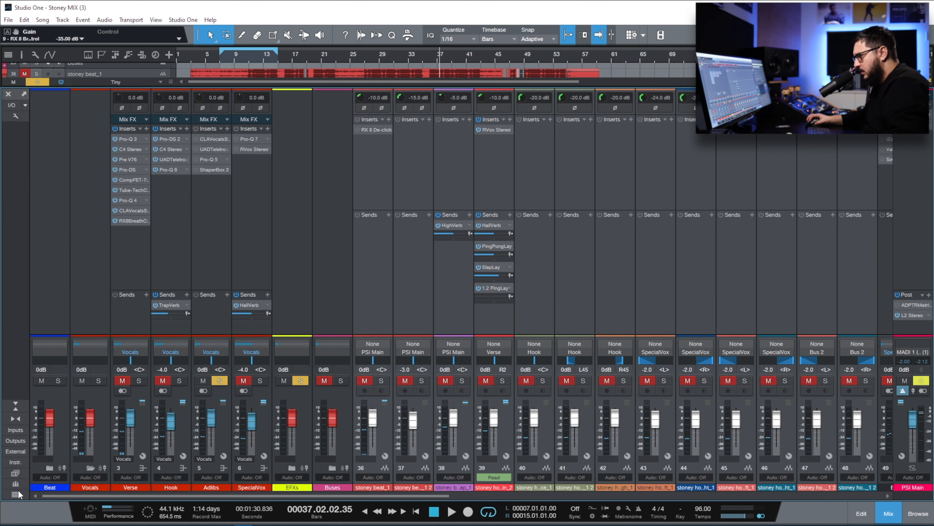
pyautogui.click(212, 139)
pyautogui.moveTo(515, 120); pyautogui.dragTo(329, 134)
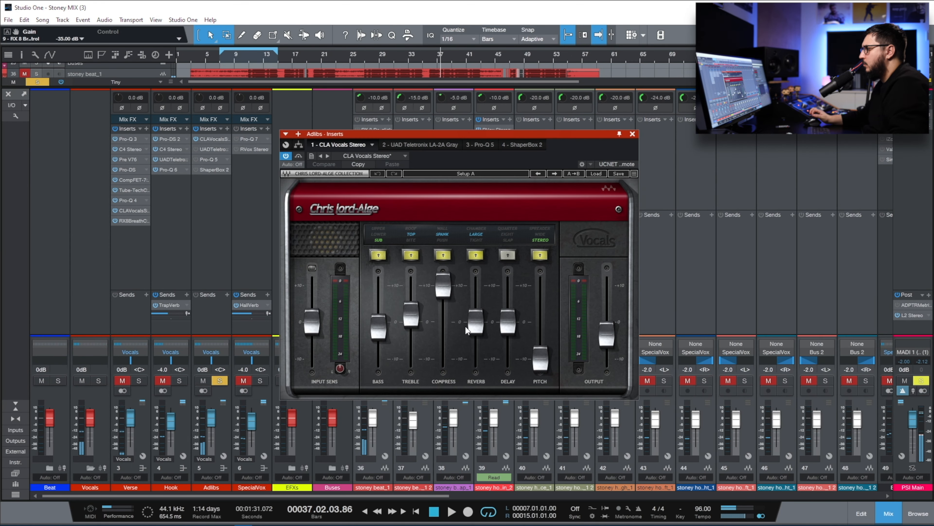
pyautogui.press('F3')
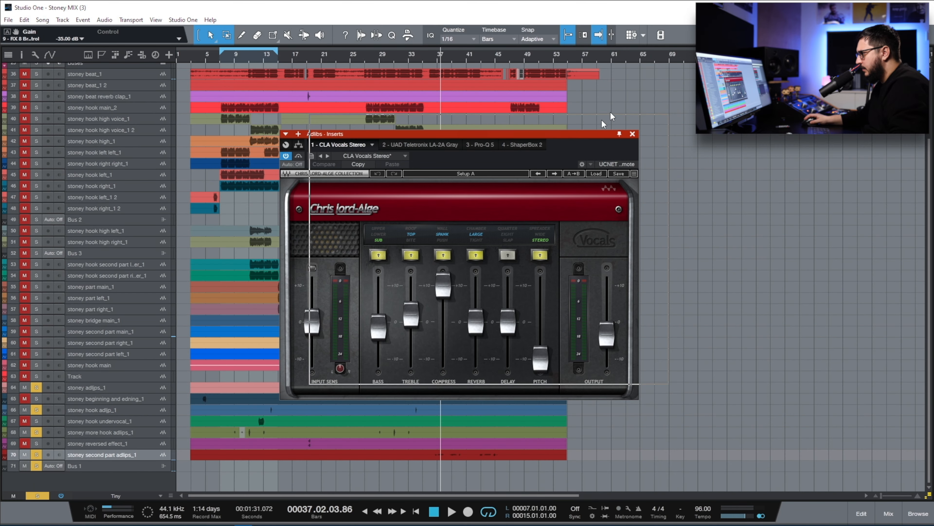
pyautogui.press('F3')
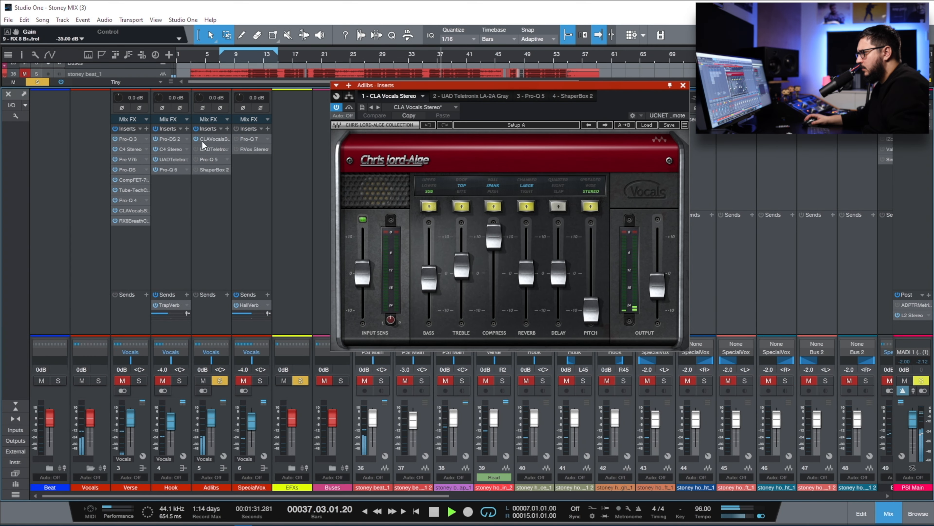
# Step: Enable UAD Teletronix LA-2A Gray and Pro-Q 5 on the Adlibs bus, and review the Pro-Q 5 curve
pyautogui.click(209, 149)
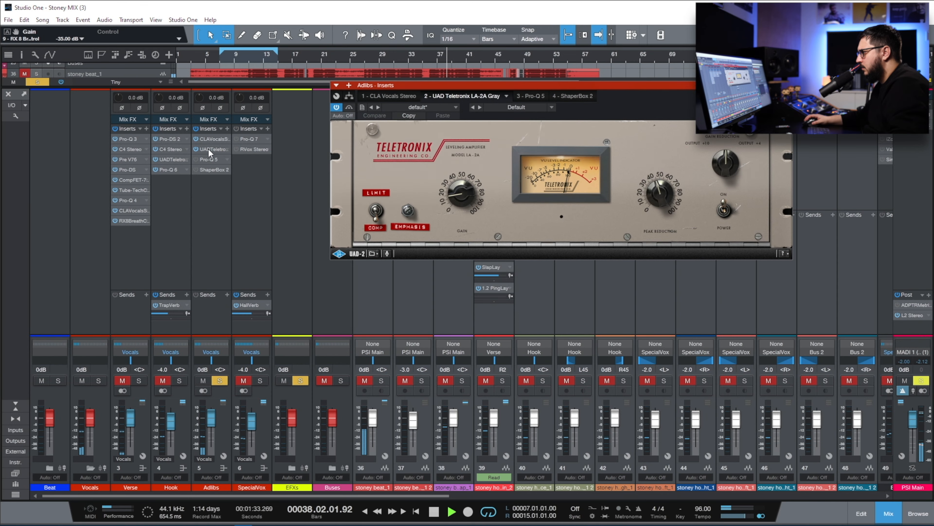
pyautogui.press('space')
pyautogui.click(196, 160)
pyautogui.doubleClick(205, 159)
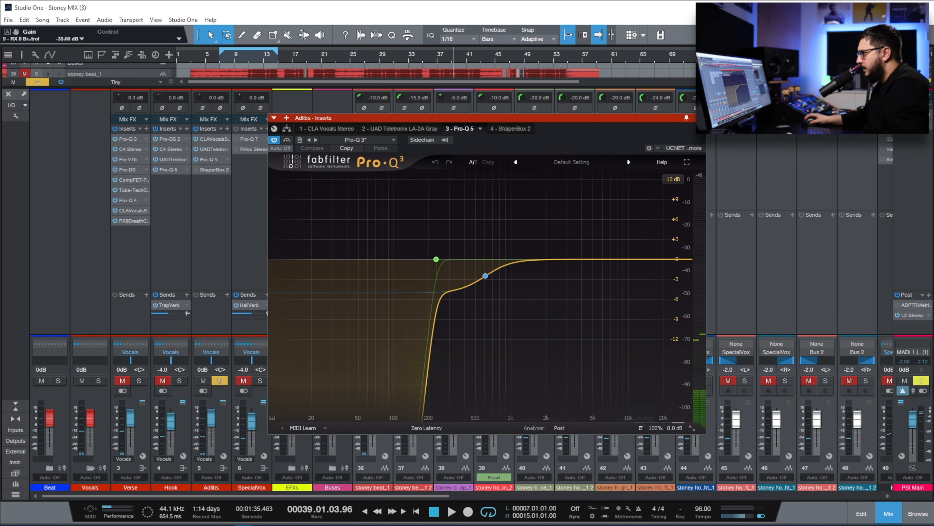
pyautogui.click(700, 117)
# Step: Enable ShaperBox 2 on the Adlibs bus, review its pan shape, and close it
pyautogui.doubleClick(210, 169)
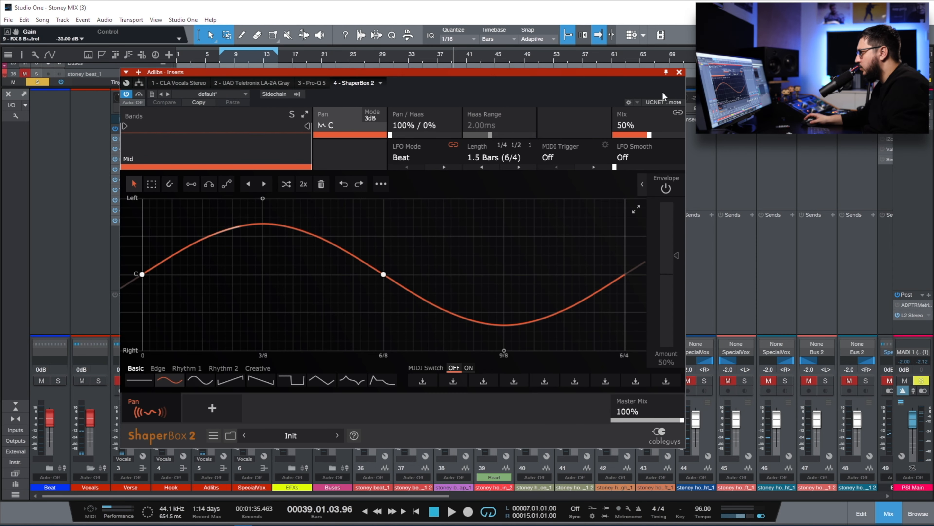
pyautogui.click(679, 72)
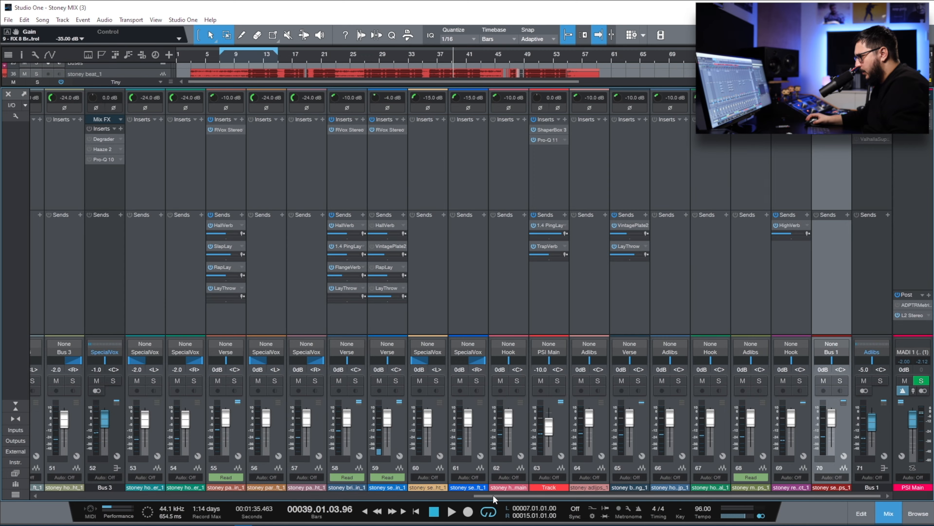
# Step: Solo the SpecialVox bus and play the hook from bar 7
pyautogui.moveTo(494, 499); pyautogui.dragTo(62, 497)
pyautogui.press('F3')
pyautogui.click(220, 64)
pyautogui.press('space')
pyautogui.press('F3')
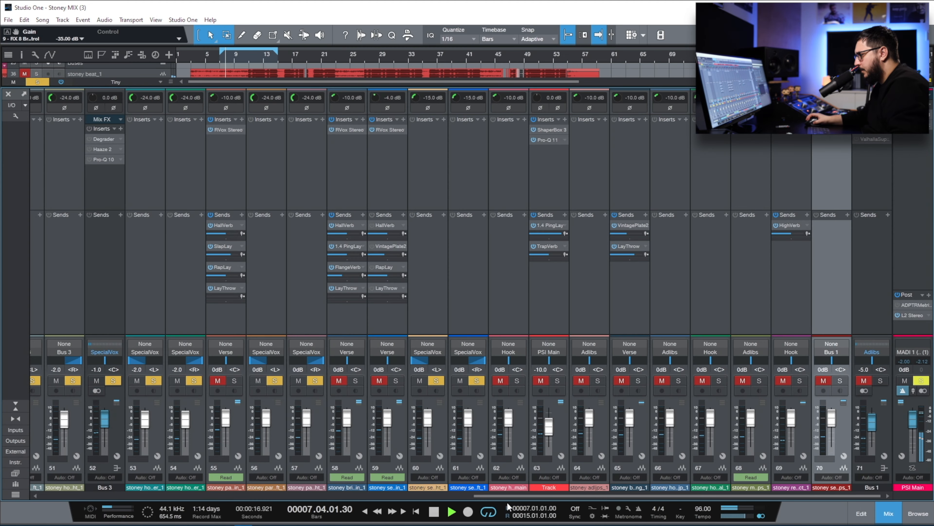
pyautogui.click(239, 495)
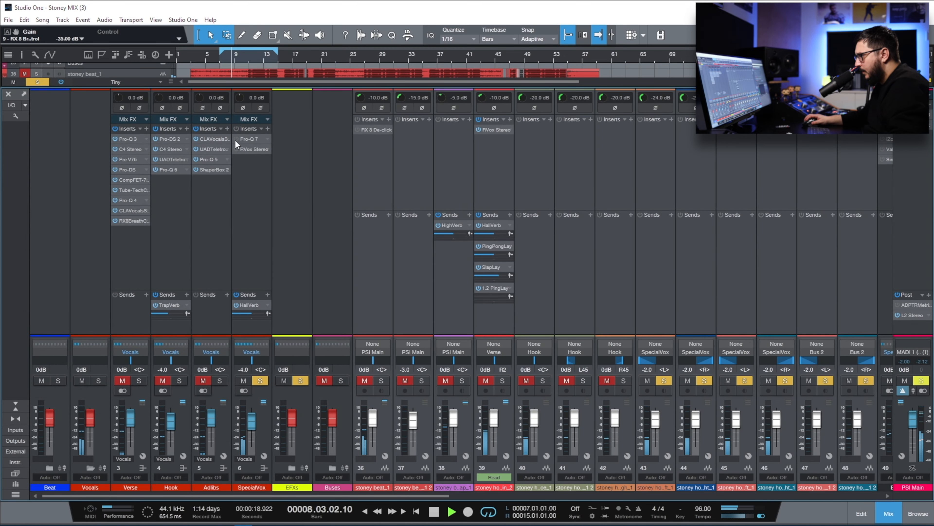
# Step: Enable Pro-Q 7 and RVox Stereo on the SpecialVox bus during playback, then stop, unsolo the bus and close RVox
pyautogui.click(249, 139)
pyautogui.click(249, 139)
pyautogui.click(250, 148)
pyautogui.press('space')
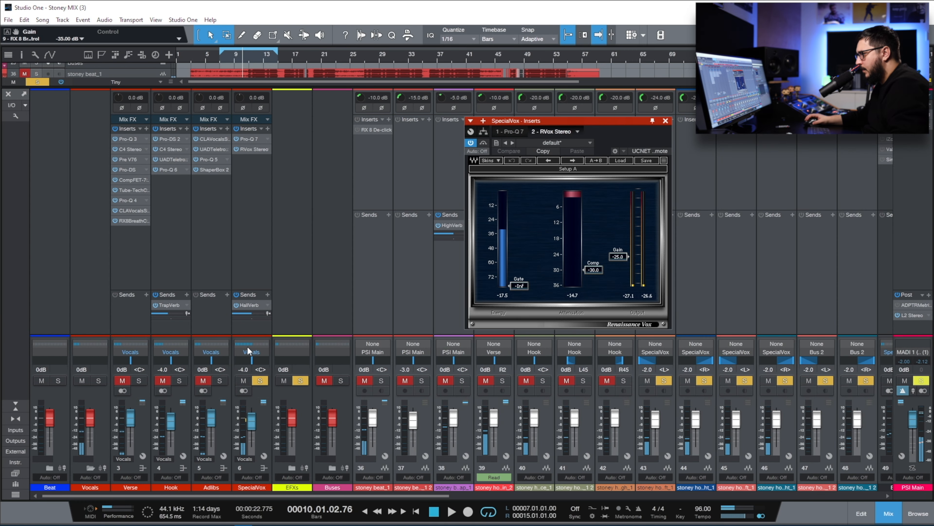
pyautogui.click(259, 380)
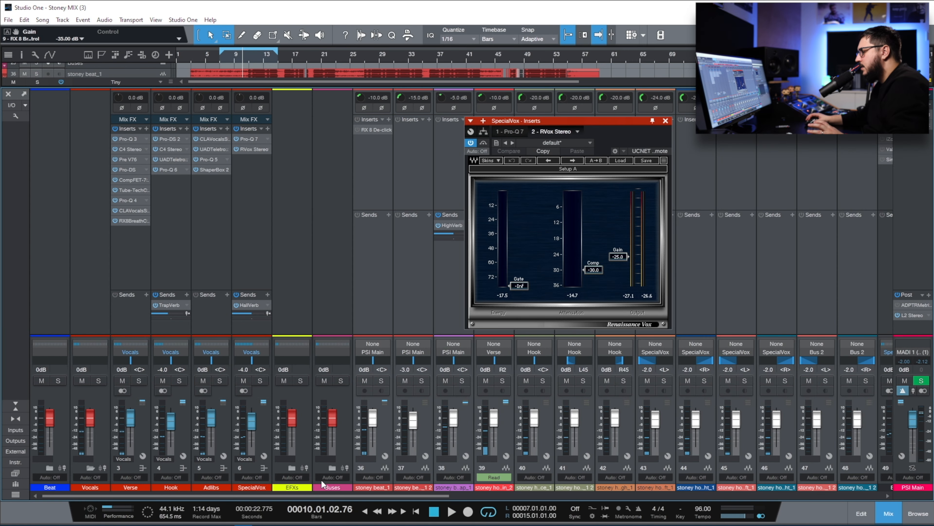
pyautogui.click(665, 121)
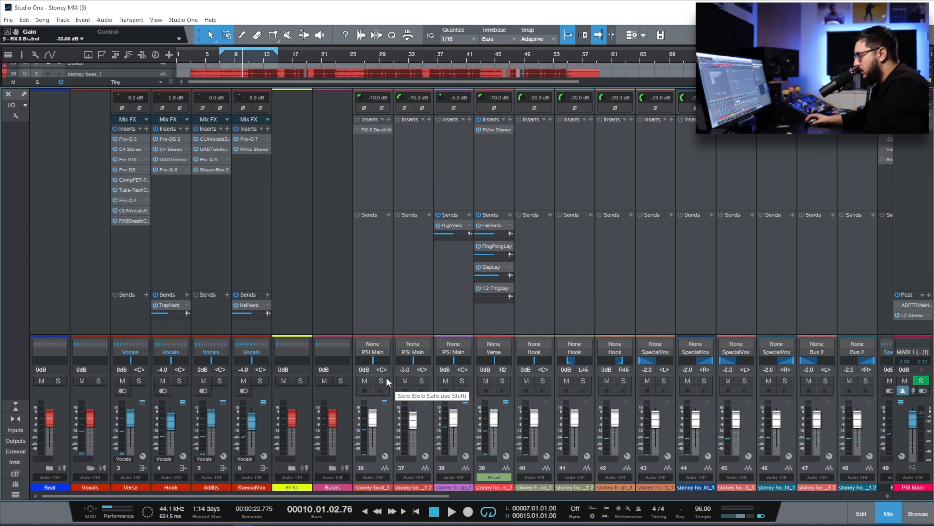
# Step: Solo Bus 2 and Bus 3, and show their source tracks in the arrangement
pyautogui.moveTo(241, 496); pyautogui.dragTo(671, 496)
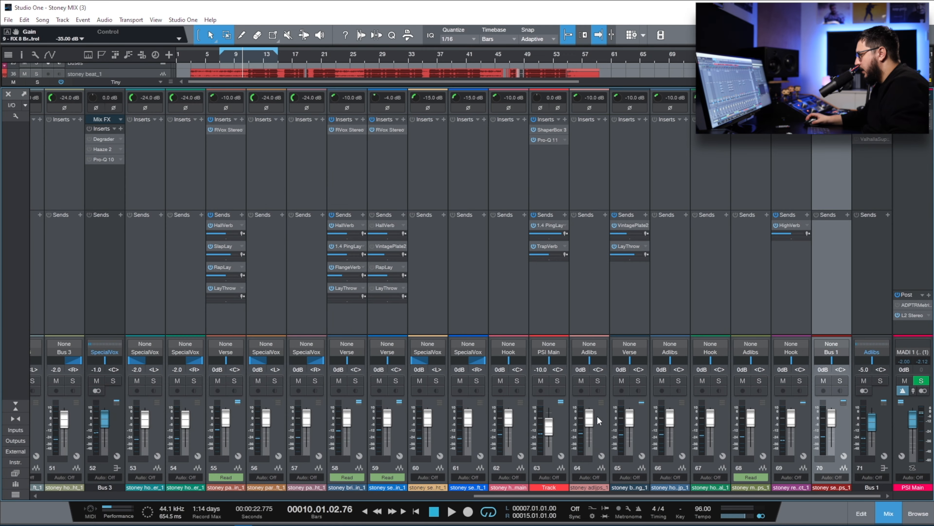
pyautogui.hscroll(-3, 458, 487)
pyautogui.click(327, 380)
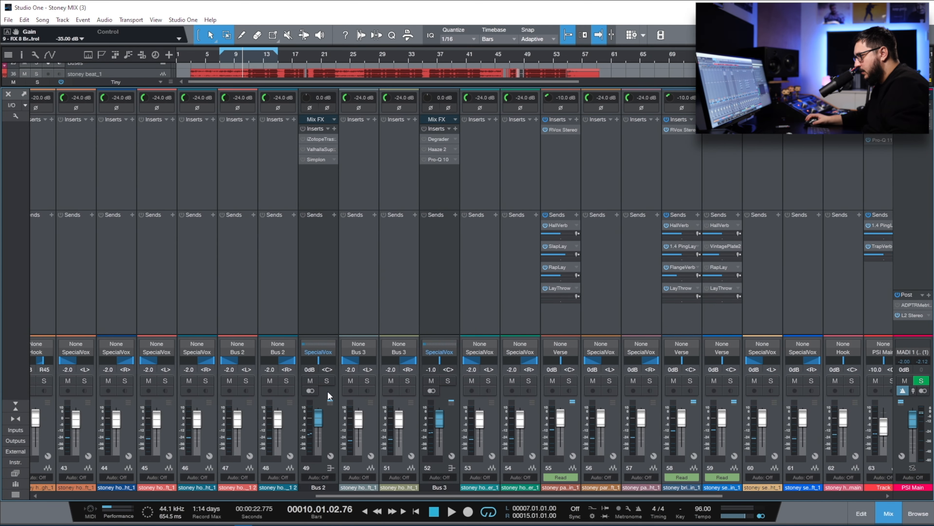
pyautogui.click(448, 380)
pyautogui.press('F3')
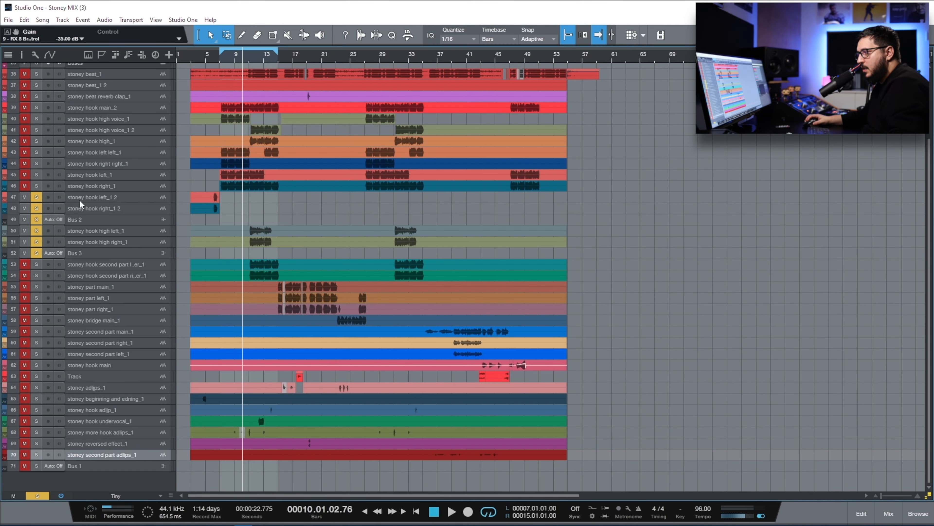
# Step: Audition the soloed Bus 2 and Bus 3 vocals from just before the hook at bar 6 and around bar 11
pyautogui.moveTo(212, 59); pyautogui.dragTo(251, 74)
pyautogui.click(254, 55)
pyautogui.press('space')
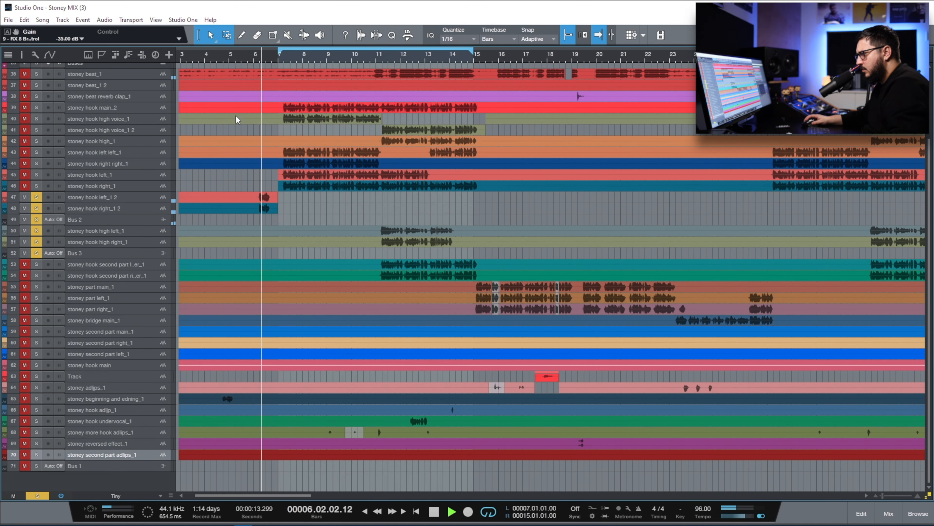
pyautogui.press('space')
pyautogui.press('w')
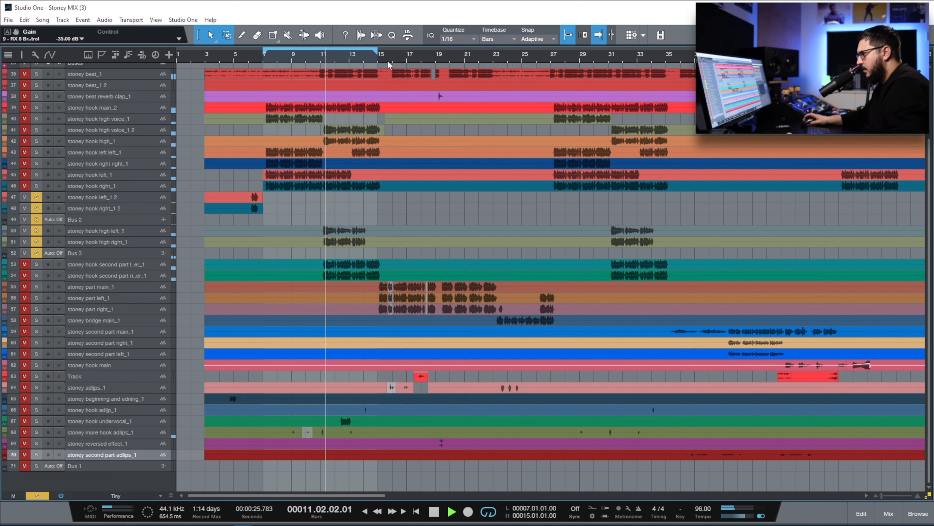
pyautogui.press('space')
# Step: Replay the part just before bar 7 and enable iZotope Trash 2, ValhallaSupermassive and Simplon on Bus 2
pyautogui.press('F3')
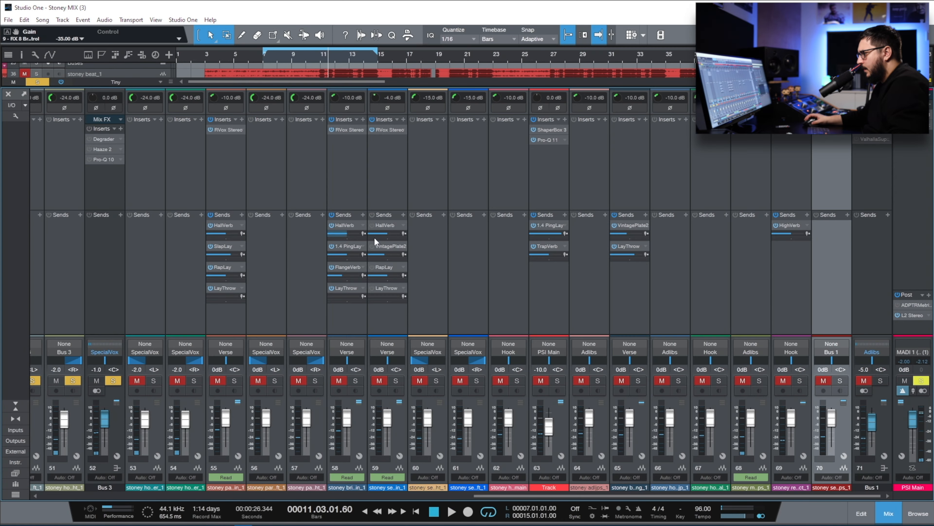
pyautogui.moveTo(478, 492); pyautogui.dragTo(267, 483)
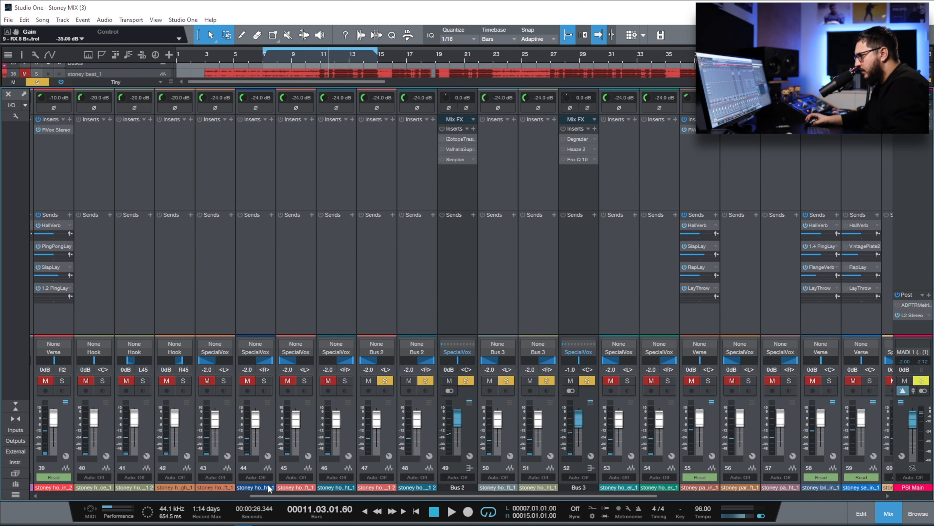
pyautogui.press('F3')
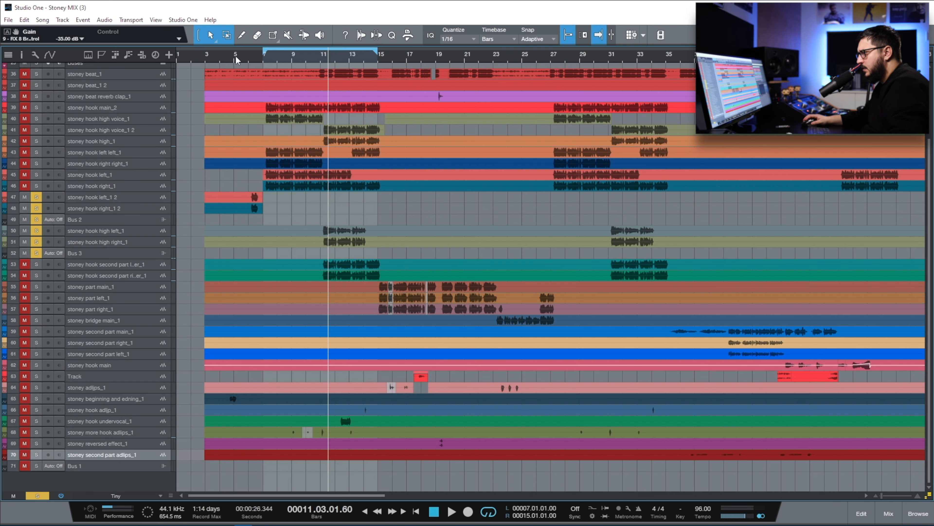
pyautogui.click(249, 56)
pyautogui.press('space')
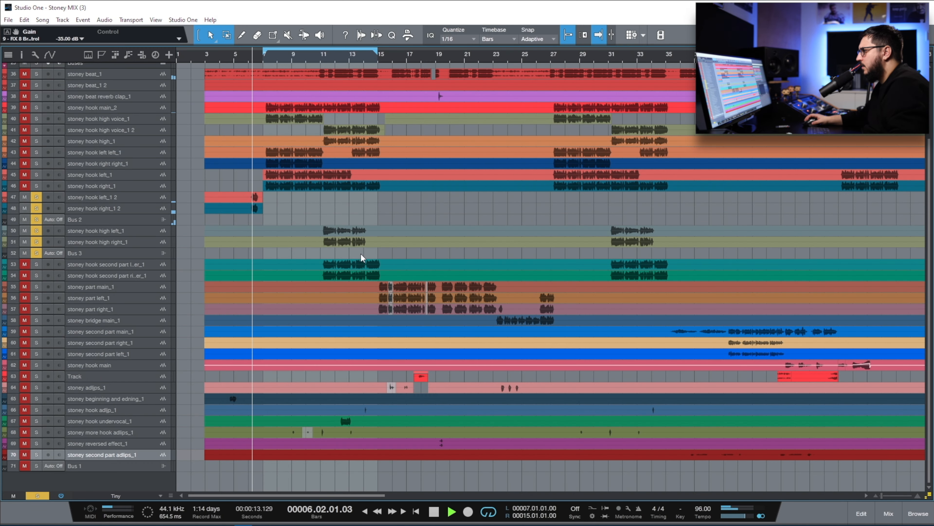
pyautogui.press('F3')
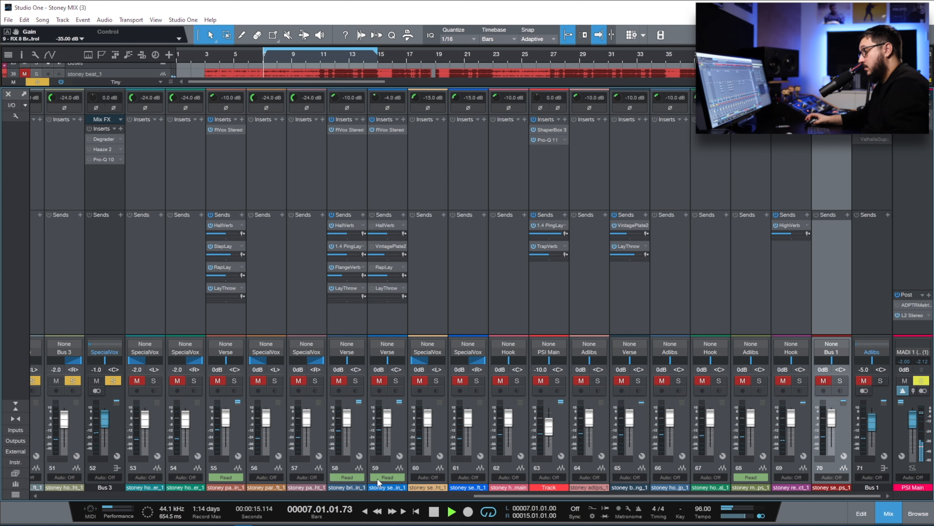
pyautogui.moveTo(496, 494); pyautogui.dragTo(278, 492)
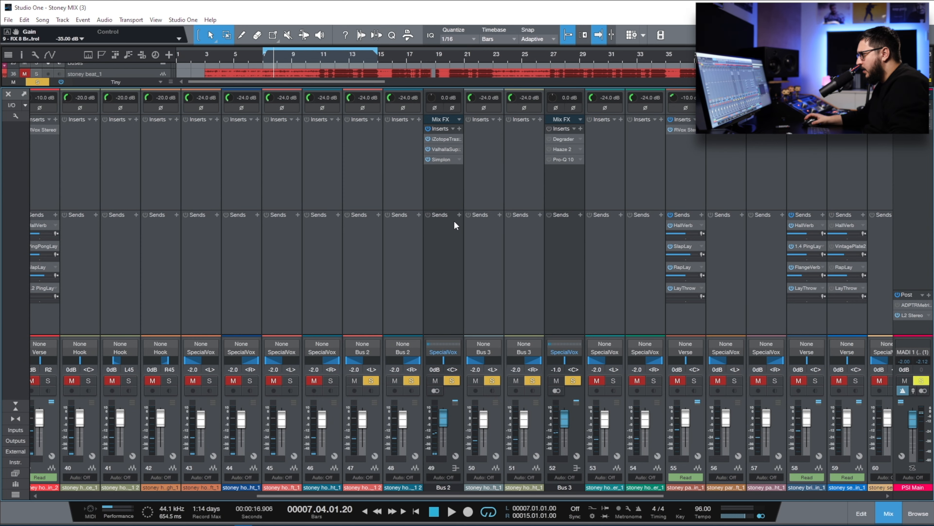
# Step: Review Bus 2's iZotope Trash 2, ValhallaSupermassive and Simplon settings, dismissing Trash 2's preset manager
pyautogui.click(451, 139)
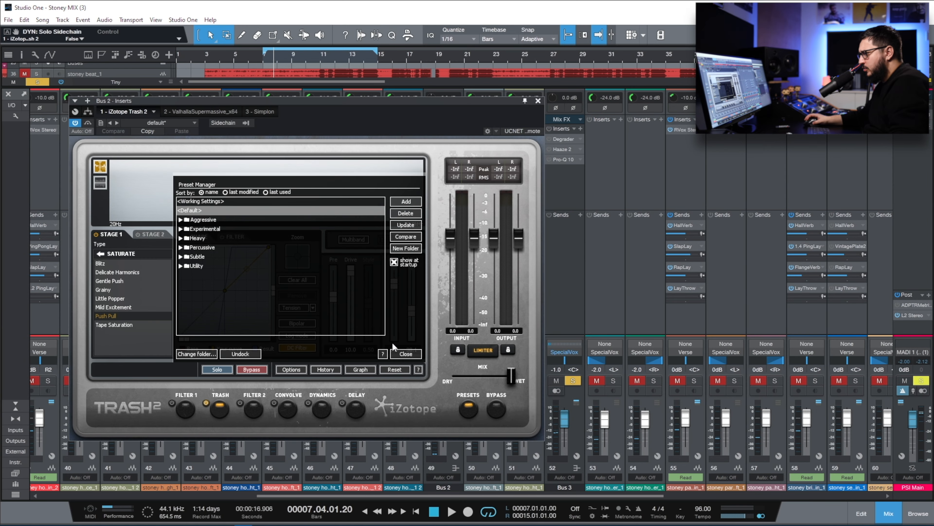
pyautogui.click(405, 353)
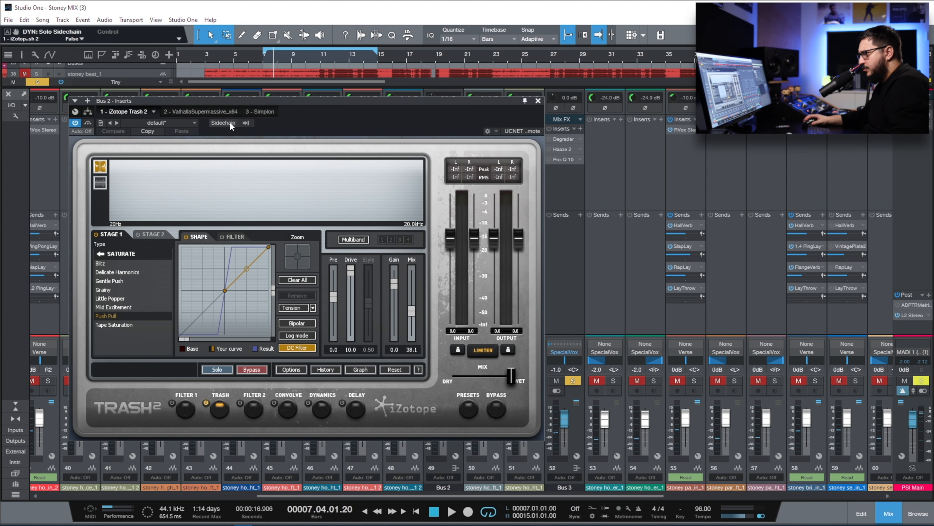
pyautogui.click(196, 111)
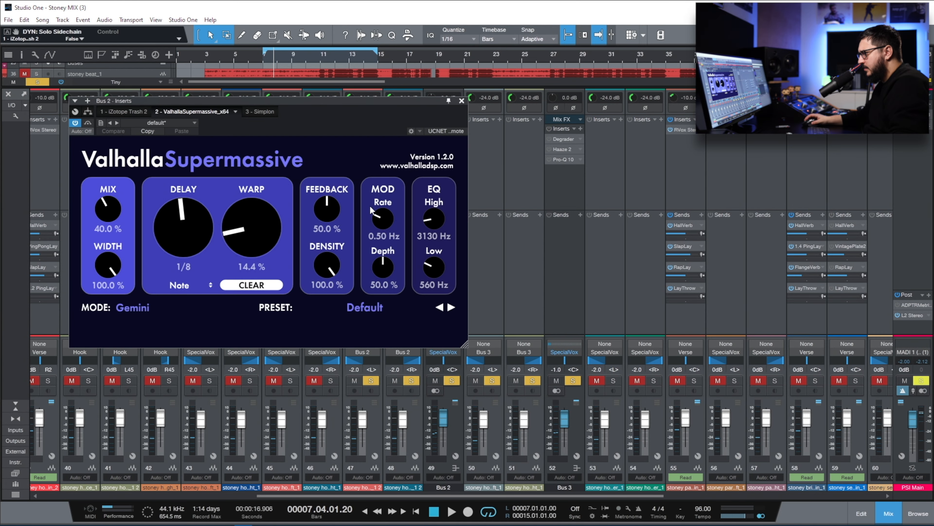
pyautogui.click(257, 112)
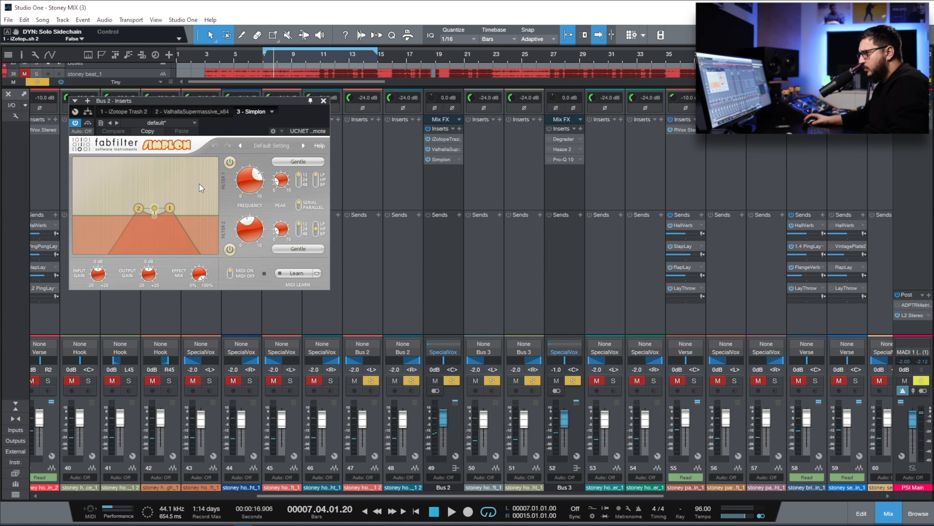
# Step: Close Simplon, set the loop range from bar 11 to bar 15, and play the Bus 3 vocals without inserts
pyautogui.click(323, 100)
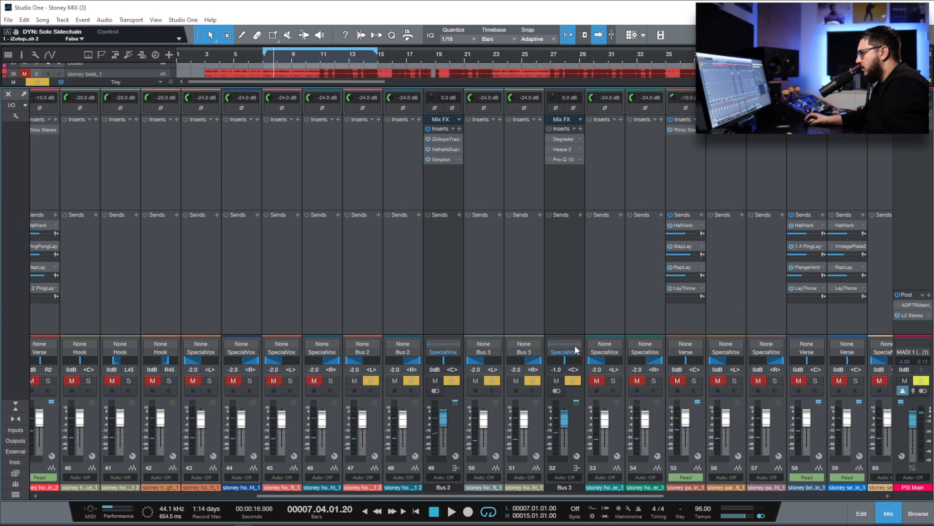
pyautogui.press('F3')
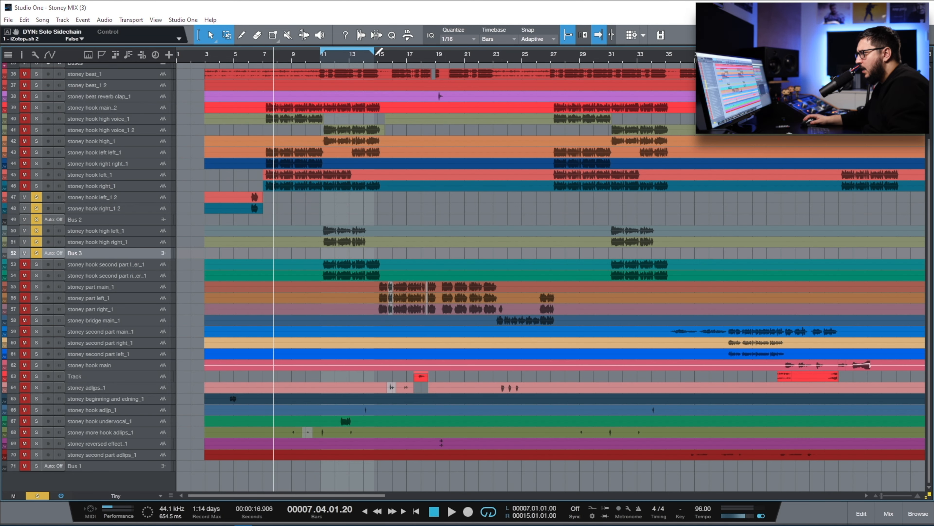
pyautogui.moveTo(320, 54); pyautogui.dragTo(379, 55)
pyautogui.press('space')
pyautogui.press('F3')
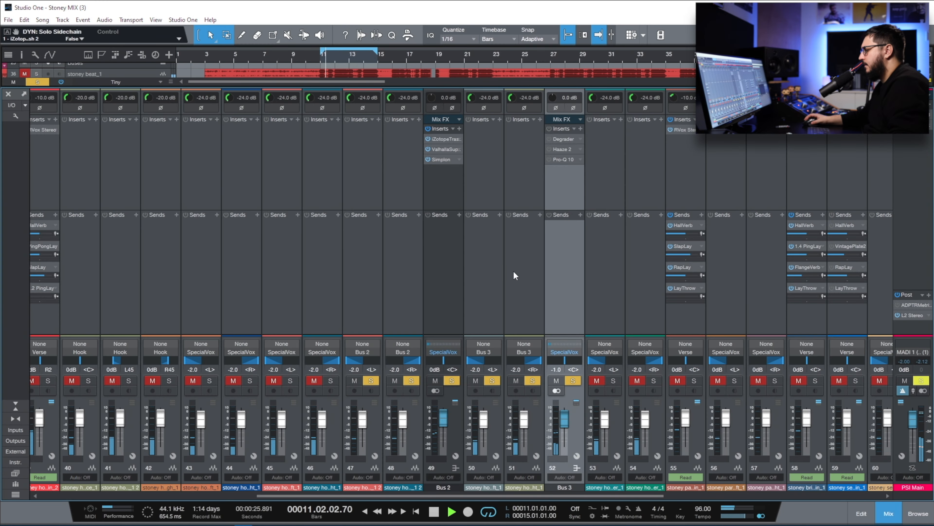
pyautogui.press('space')
# Step: Enable Degrader on Bus 3, show its settings, and audition its effect around bar 11
pyautogui.click(549, 138)
pyautogui.doubleClick(557, 137)
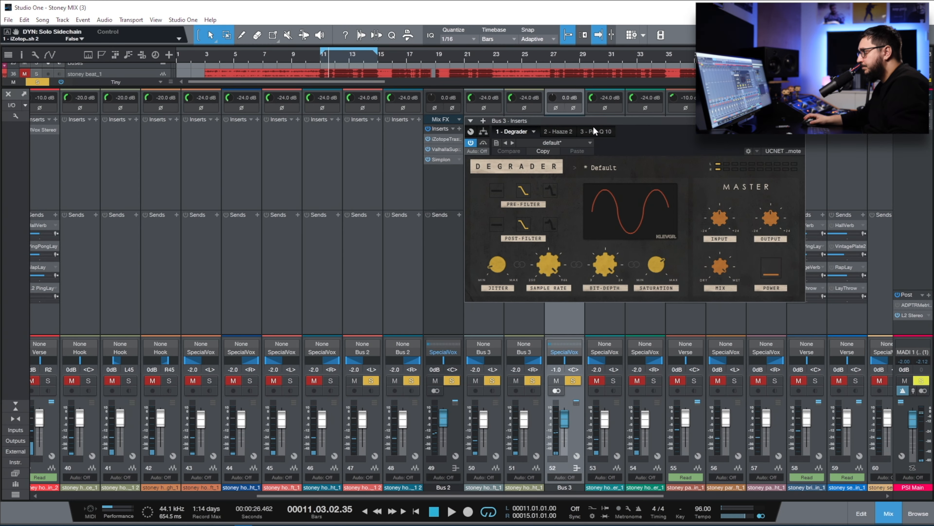
pyautogui.moveTo(593, 123); pyautogui.dragTo(166, 178)
pyautogui.press('space')
pyautogui.press('space')
# Step: Enable Haaze 2 on Bus 3, show its Split EQ 1 settings, and audition it around bar 12
pyautogui.click(550, 149)
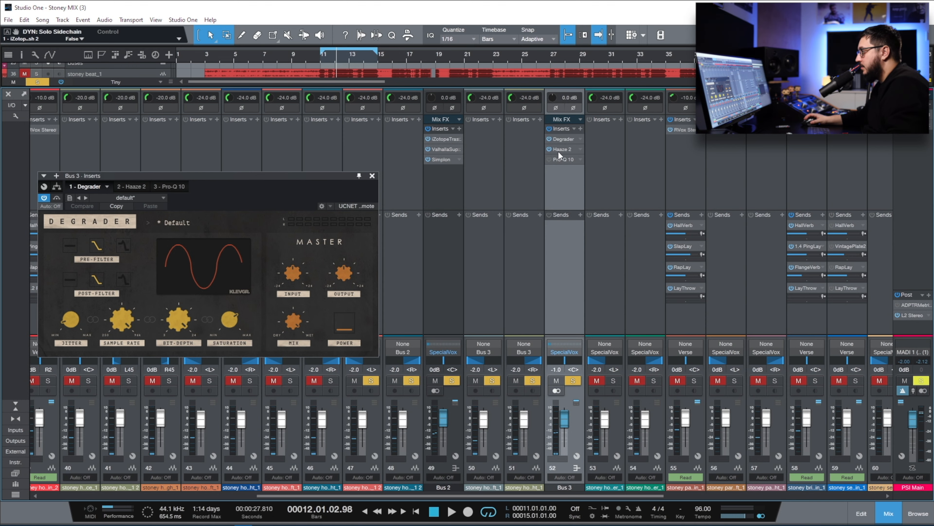
pyautogui.click(559, 154)
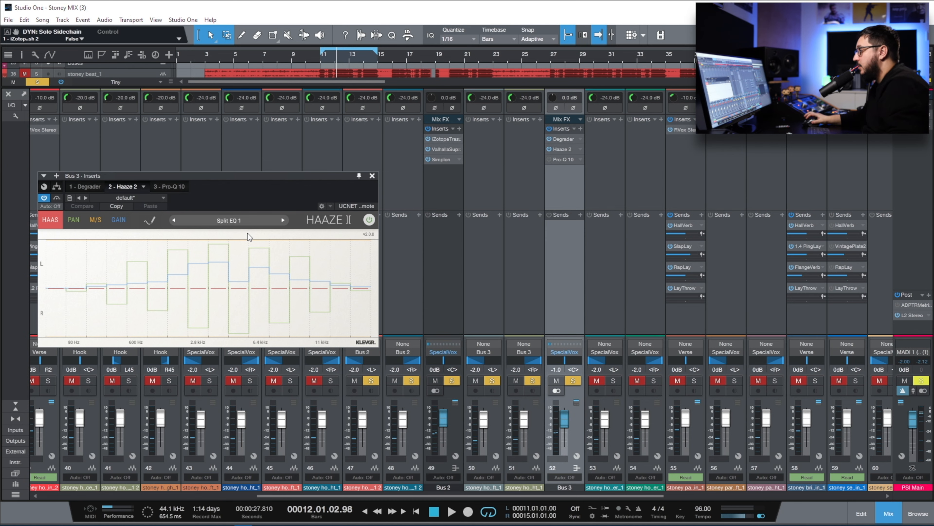
pyautogui.press('space')
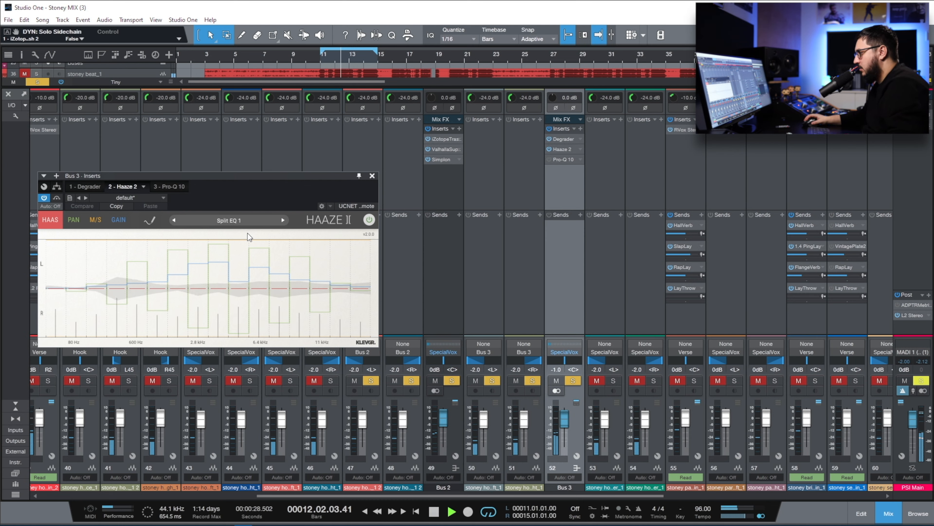
pyautogui.press('space')
# Step: Enable Pro-Q 10 on Bus 3, audition its low and high cuts, then unsolo Bus 3 and close the plugin
pyautogui.click(169, 187)
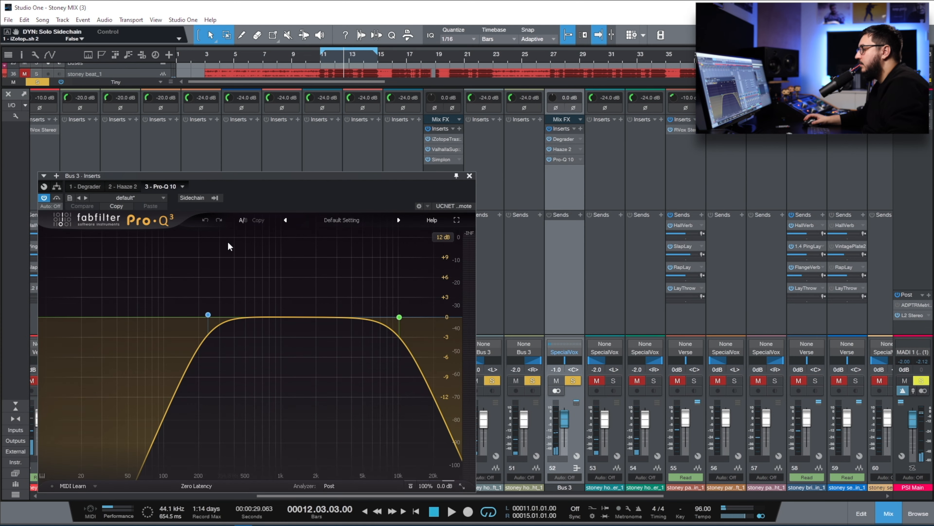
pyautogui.moveTo(396, 311)
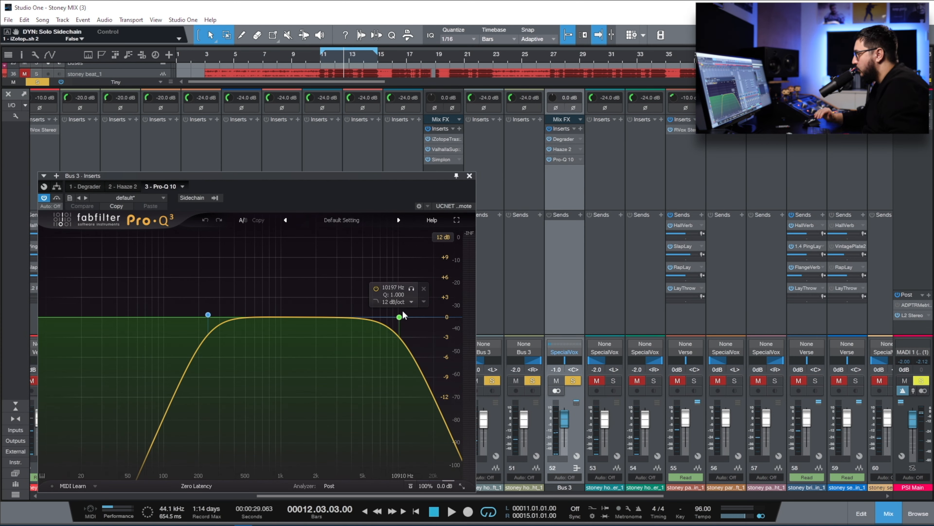
pyautogui.press('space')
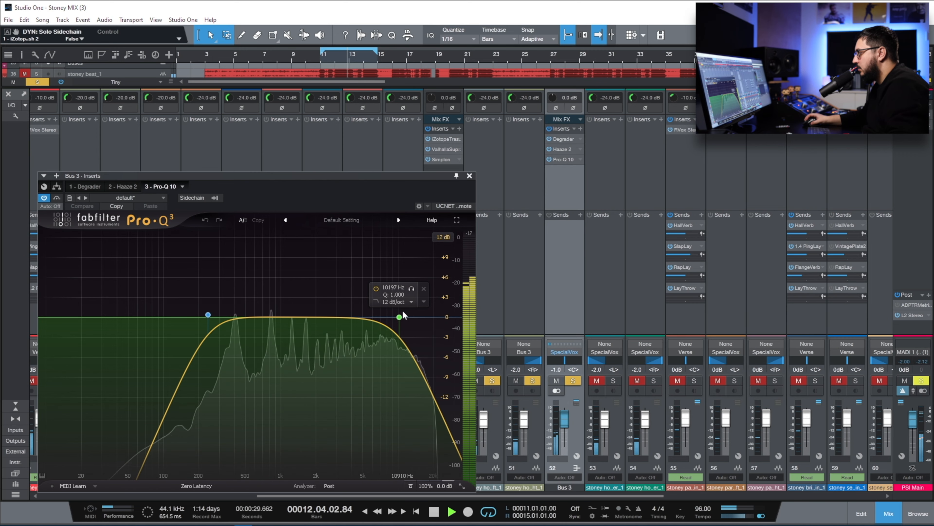
pyautogui.click(573, 381)
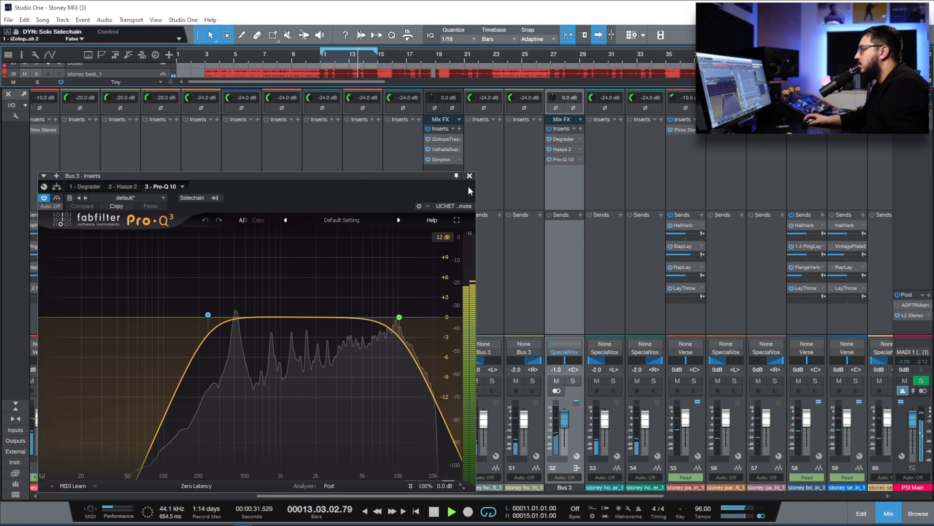
pyautogui.click(470, 176)
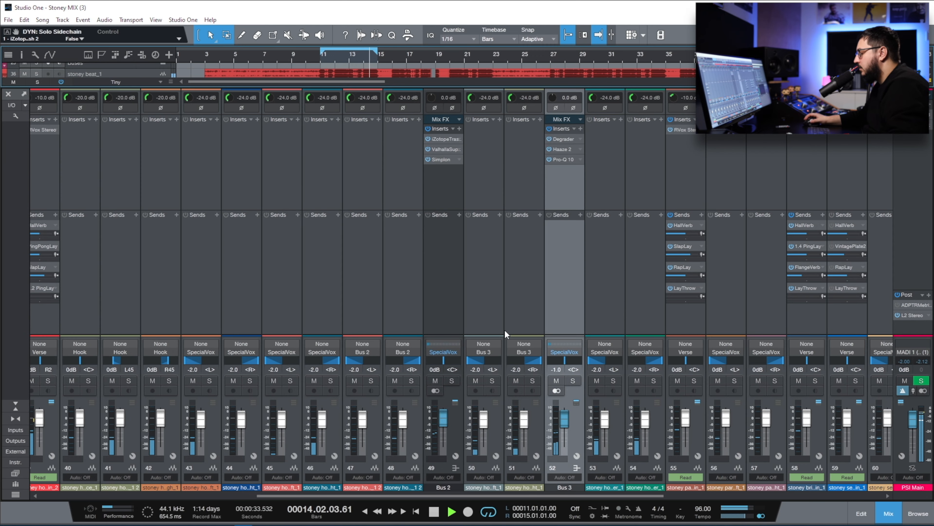
pyautogui.press('space')
# Step: Trace Bus 2 and Bus 3 to the SpecialVox bus and briefly check that bus's Pro-Q 7
pyautogui.click(445, 263)
pyautogui.keyDown('ctrl'); pyautogui.click(562, 313); pyautogui.keyUp('ctrl')
pyautogui.moveTo(533, 495); pyautogui.dragTo(110, 458)
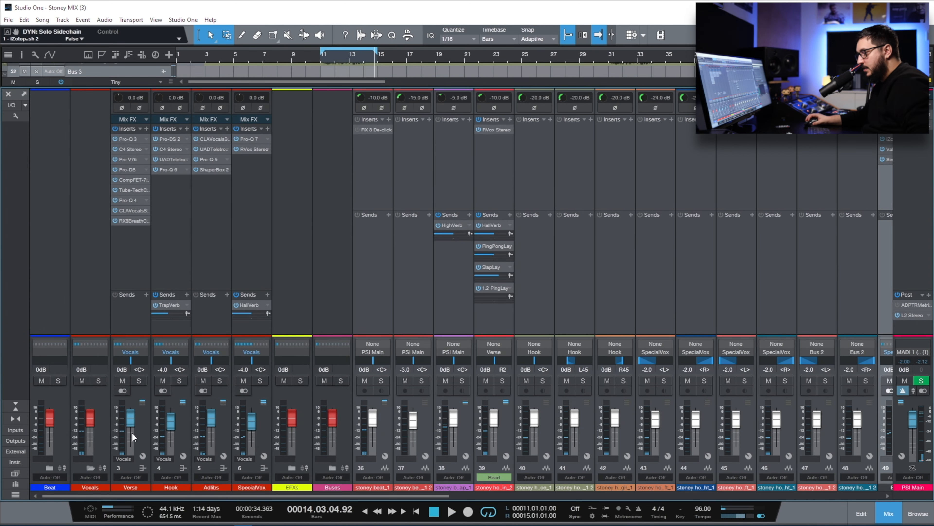
pyautogui.click(259, 221)
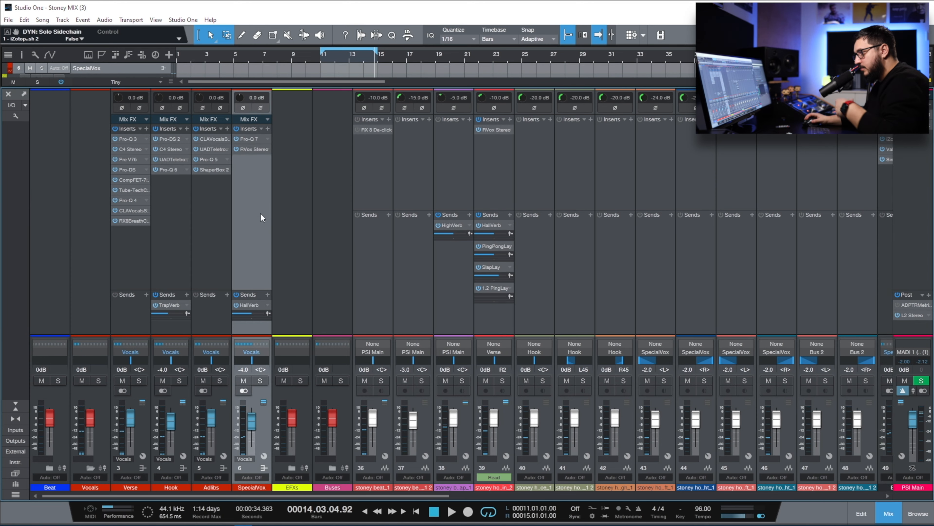
pyautogui.doubleClick(251, 137)
pyautogui.press('Escape')
# Step: Place the playhead around bar 37 and show the stoney second part adlips_1 track in the arrangement and the mixer
pyautogui.press('F3')
pyautogui.click(98, 498)
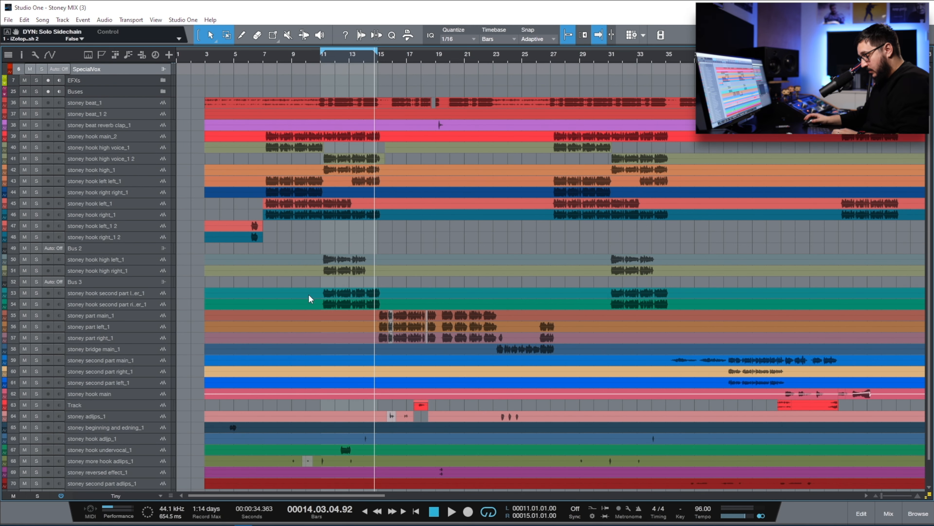
pyautogui.scroll(-3, 308, 298)
pyautogui.moveTo(300, 495); pyautogui.dragTo(339, 497)
pyautogui.click(553, 58)
pyautogui.click(149, 456)
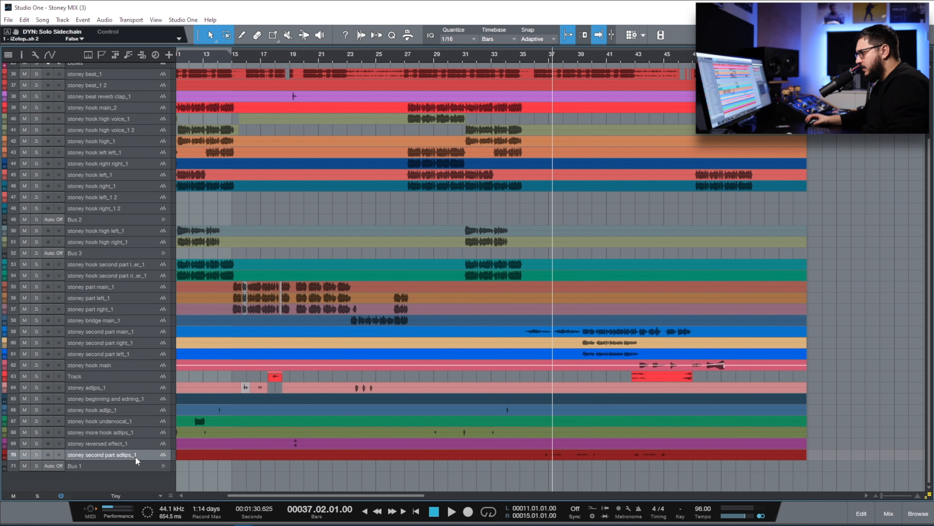
pyautogui.press('F3')
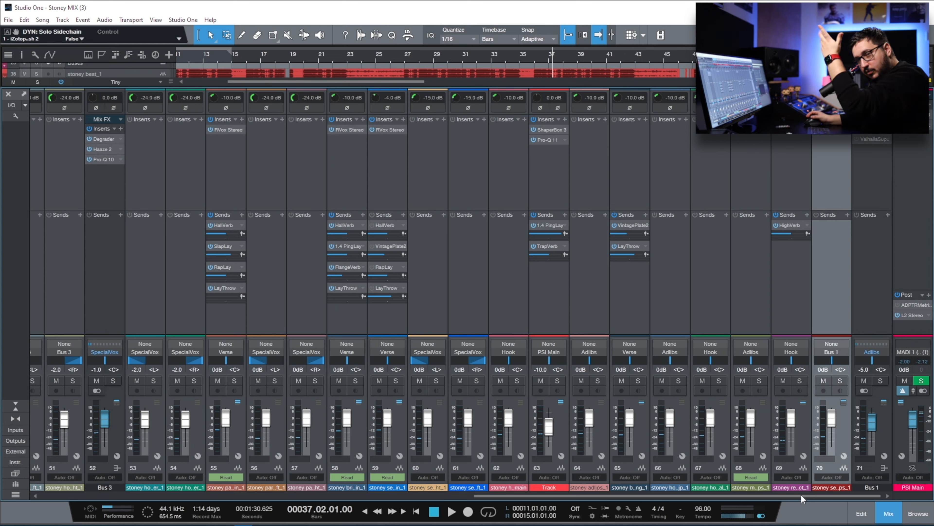
# Step: Expand the Buses folder in the mixer, then enable soothe2 on the Vocals bus and show its settings
pyautogui.moveTo(505, 497); pyautogui.dragTo(91, 467)
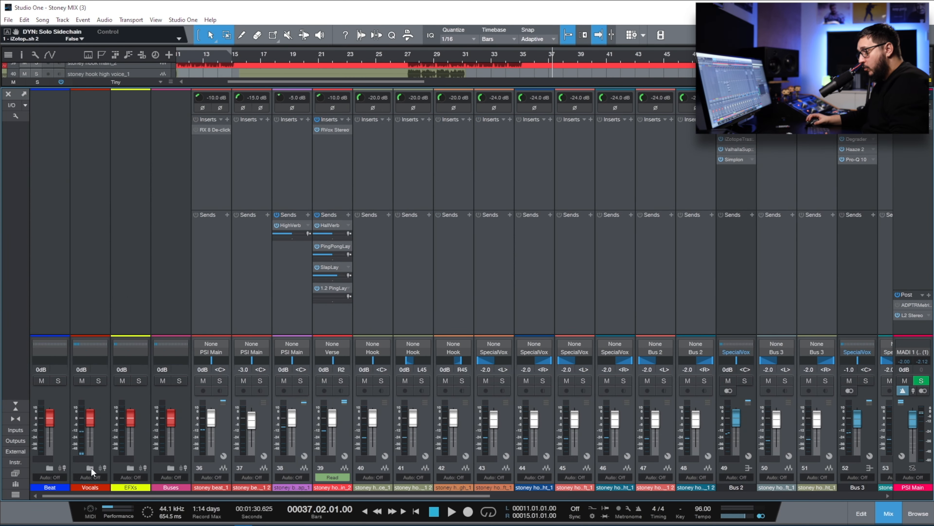
pyautogui.click(170, 467)
pyautogui.click(484, 138)
pyautogui.click(491, 139)
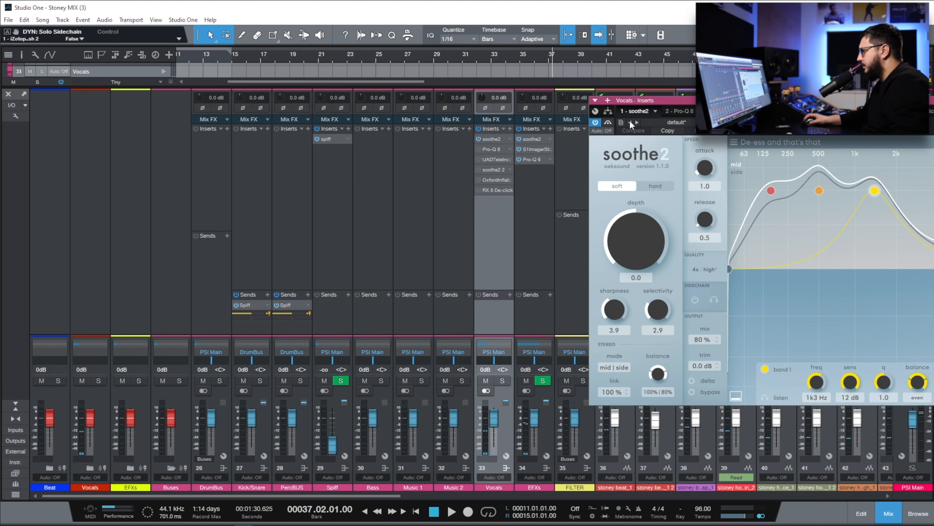
pyautogui.moveTo(751, 100); pyautogui.dragTo(211, 141)
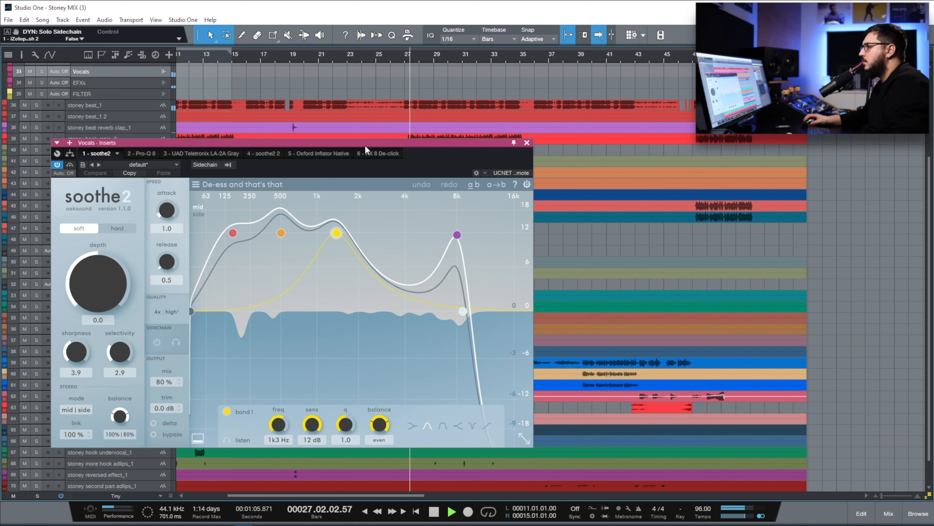
# Step: Audition soothe2 on the soloed vocals from around bar 27, switching its delta output on and off, and review its mix setting
pyautogui.moveTo(365, 144); pyautogui.dragTo(510, 136)
pyautogui.press('F3')
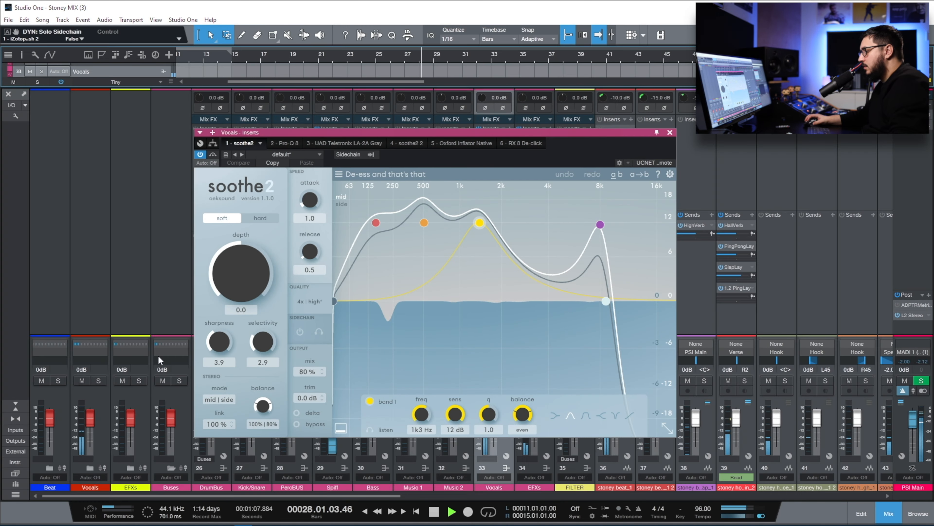
pyautogui.moveTo(625, 135); pyautogui.dragTo(449, 81)
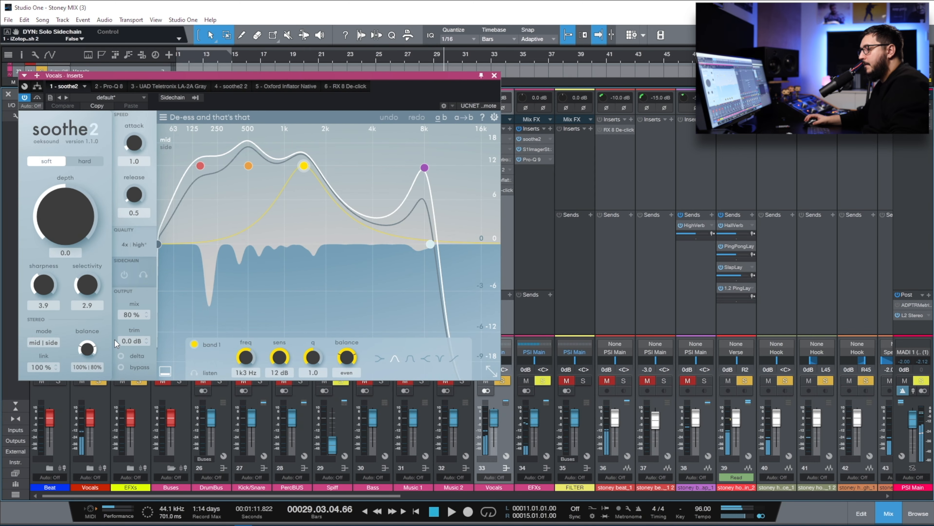
pyautogui.click(121, 355)
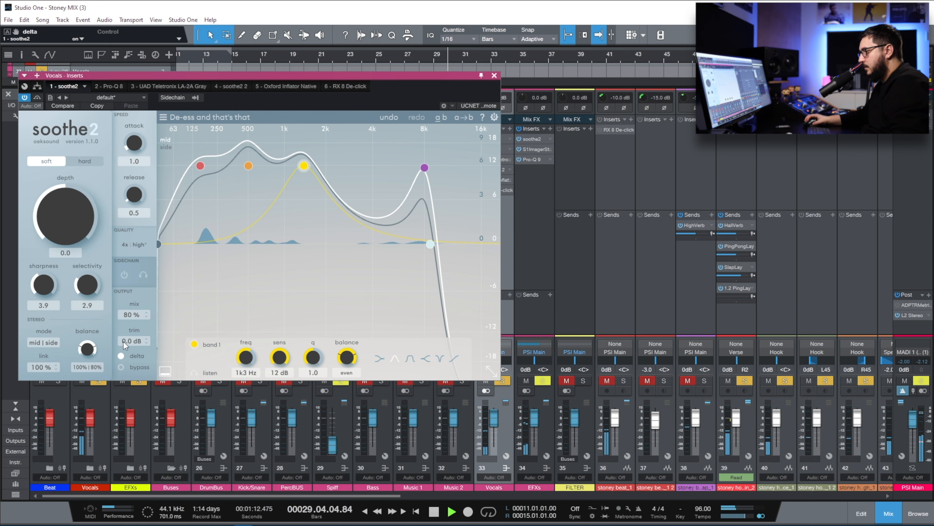
pyautogui.click(129, 357)
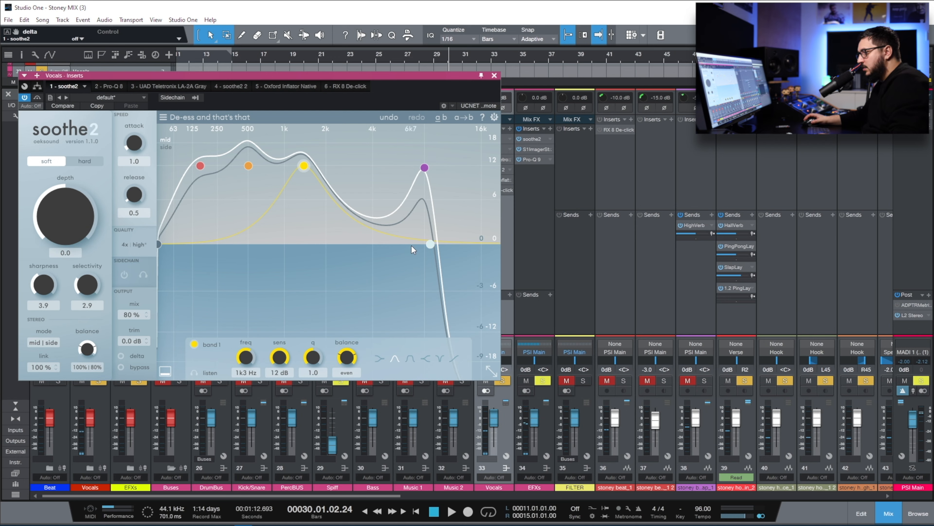
pyautogui.press('space')
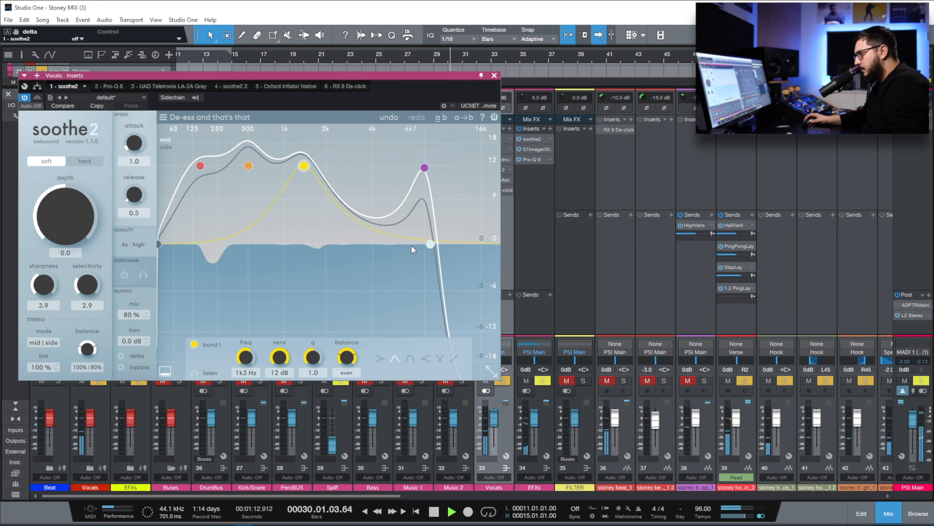
pyautogui.press('space')
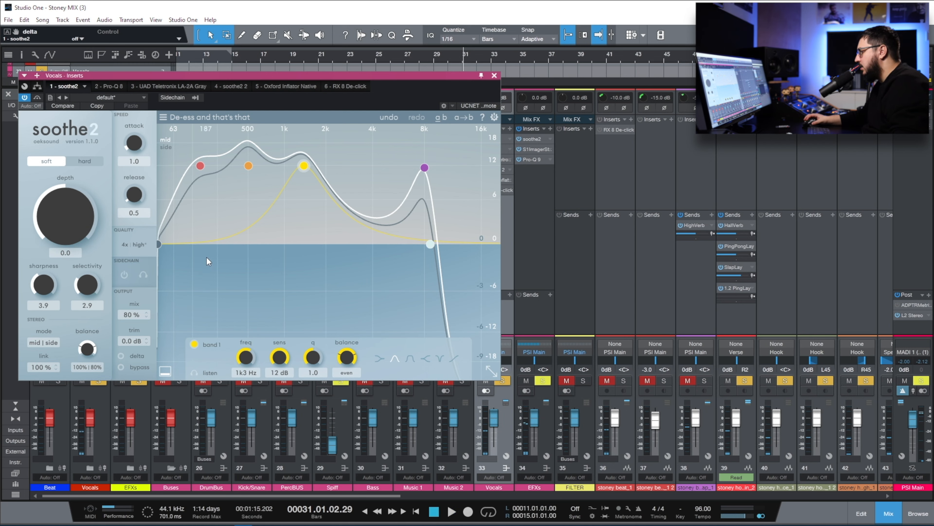
pyautogui.moveTo(131, 316)
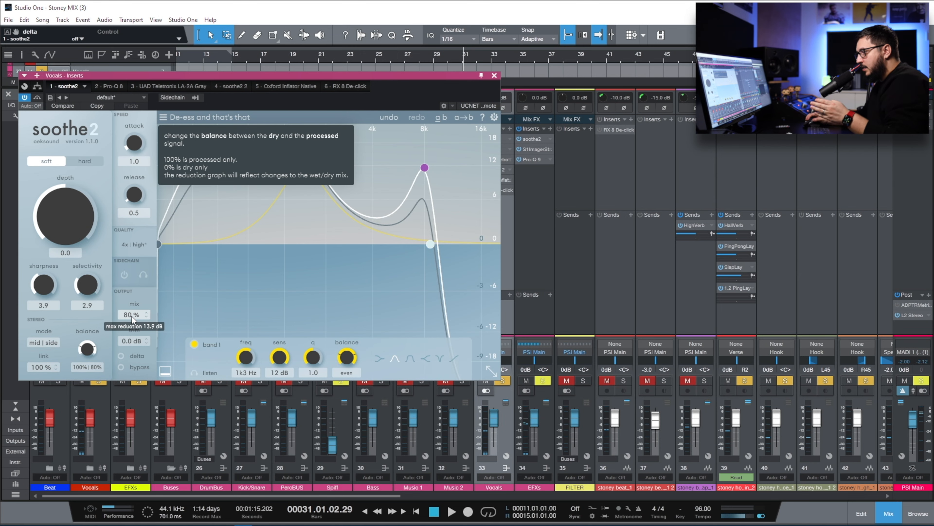
# Step: Enable Pro-Q 8 on the Vocals bus and audition it, soloing its narrow cuts and comparing with bypass
pyautogui.click(106, 86)
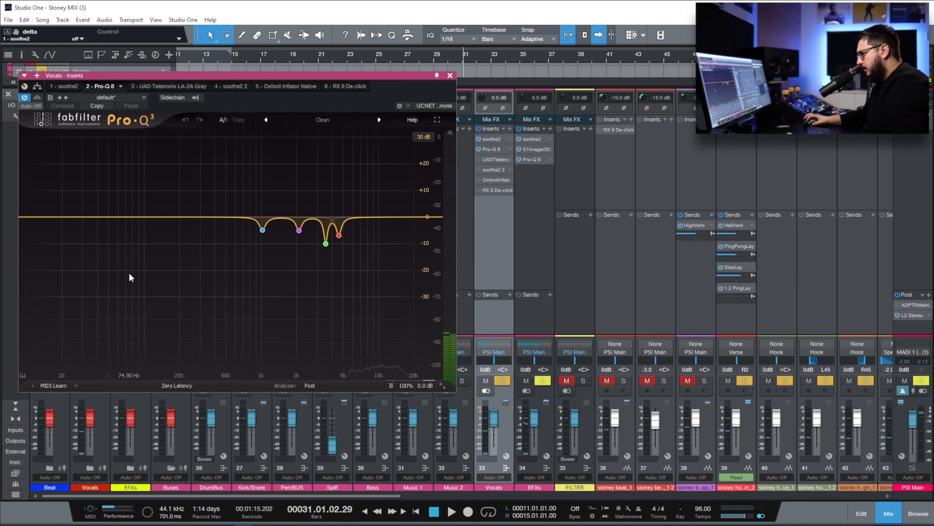
pyautogui.press('space')
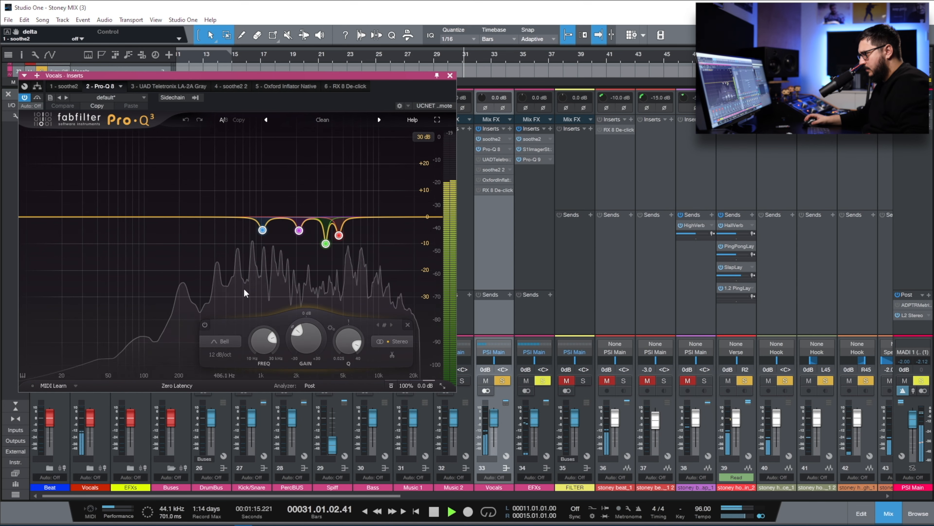
pyautogui.click(353, 252)
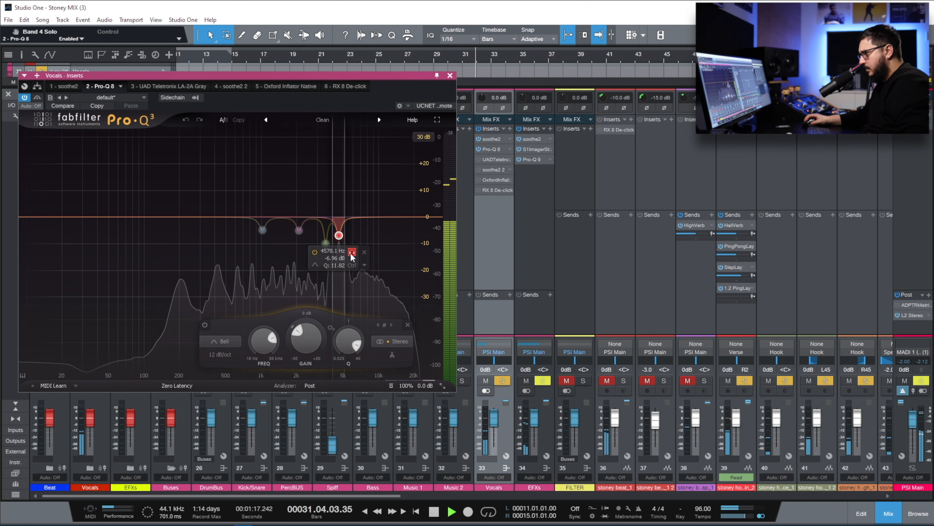
pyautogui.click(352, 252)
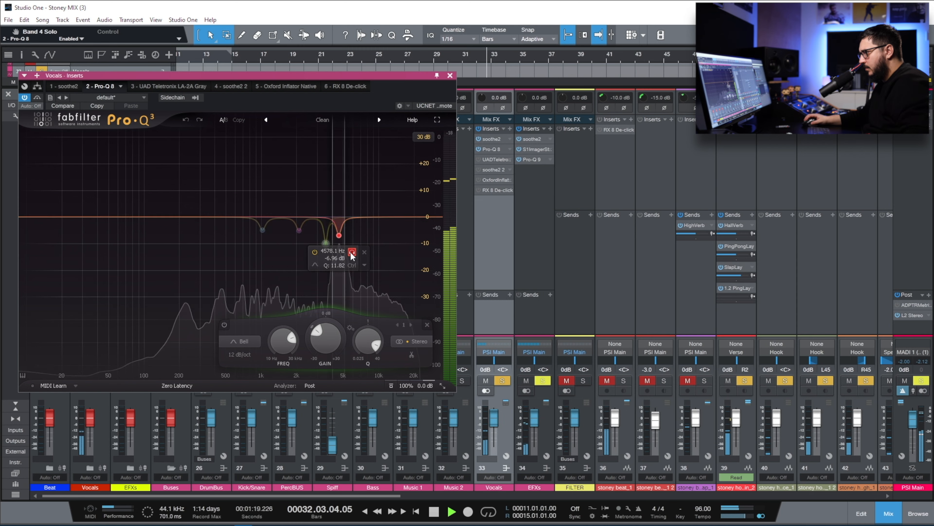
pyautogui.click(276, 247)
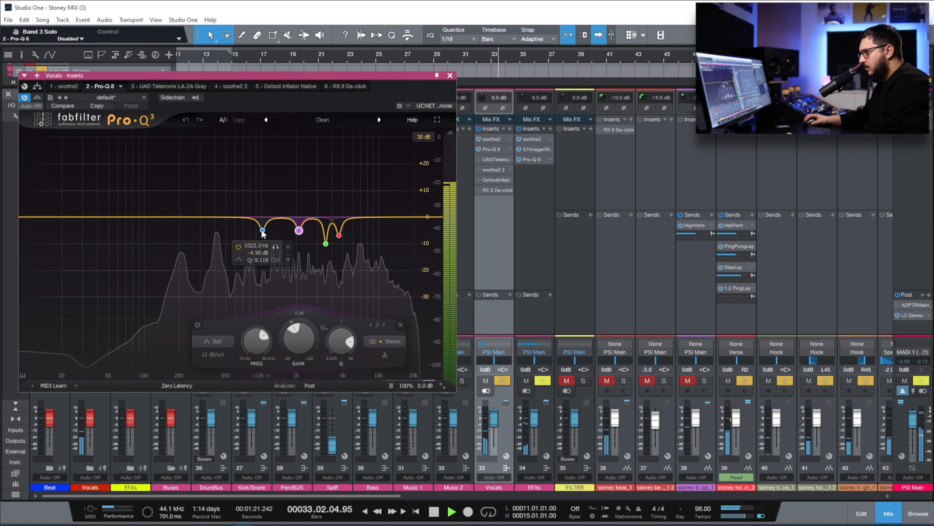
pyautogui.click(277, 250)
pyautogui.click(37, 97)
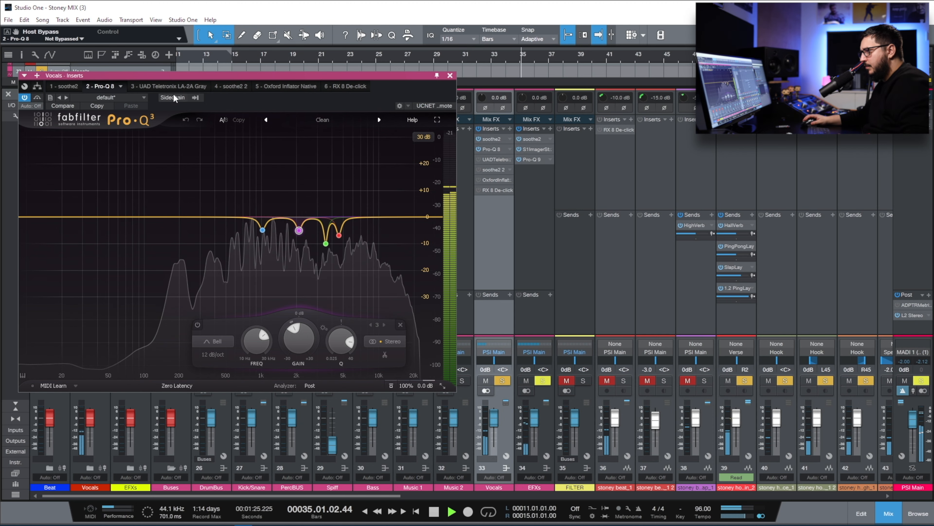
# Step: Enable the UAD Teletronix LA-2A Gray on the Vocals bus and audition its compression while playing the vocals
pyautogui.click(165, 86)
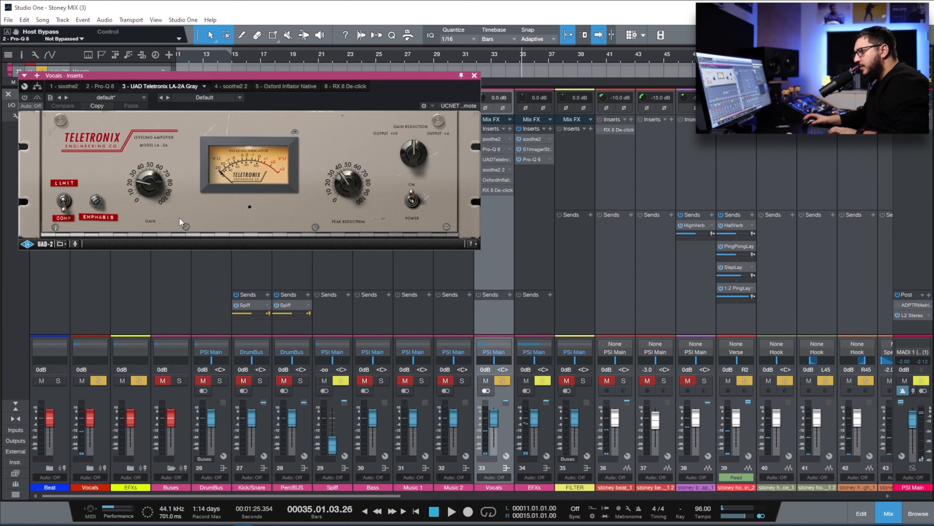
pyautogui.click(25, 98)
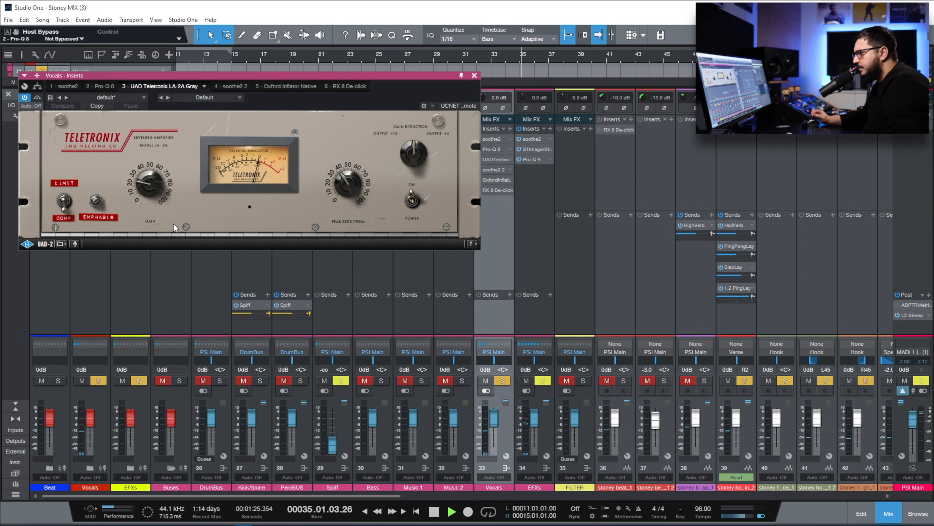
pyautogui.press('w')
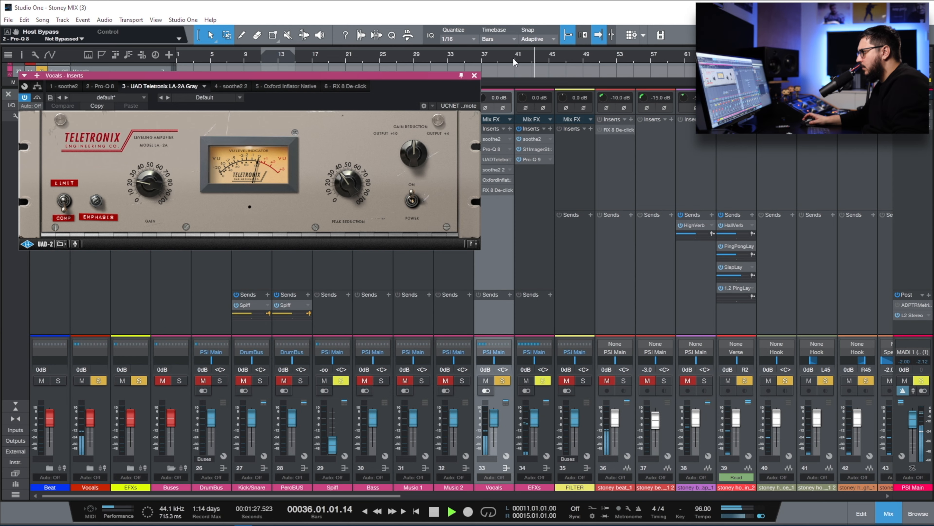
pyautogui.moveTo(383, 496); pyautogui.dragTo(697, 503)
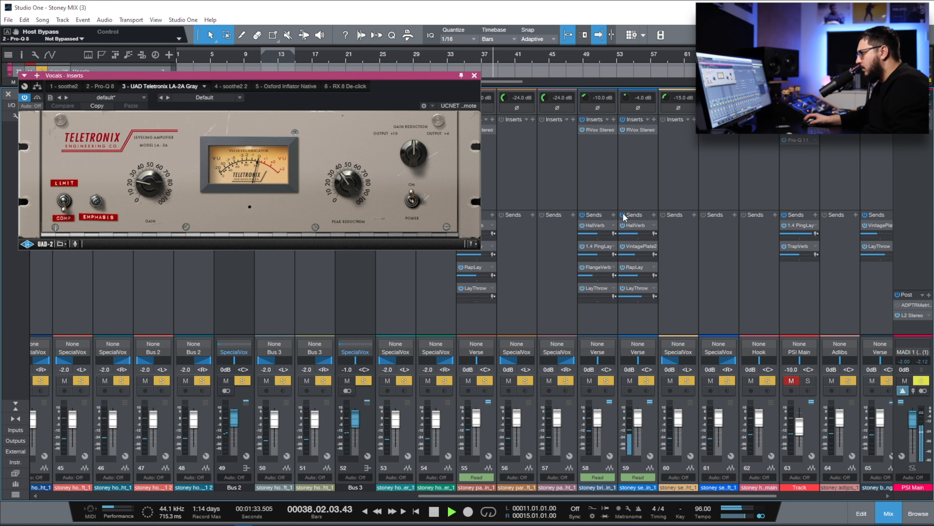
pyautogui.moveTo(613, 502); pyautogui.dragTo(396, 503)
pyautogui.press('space')
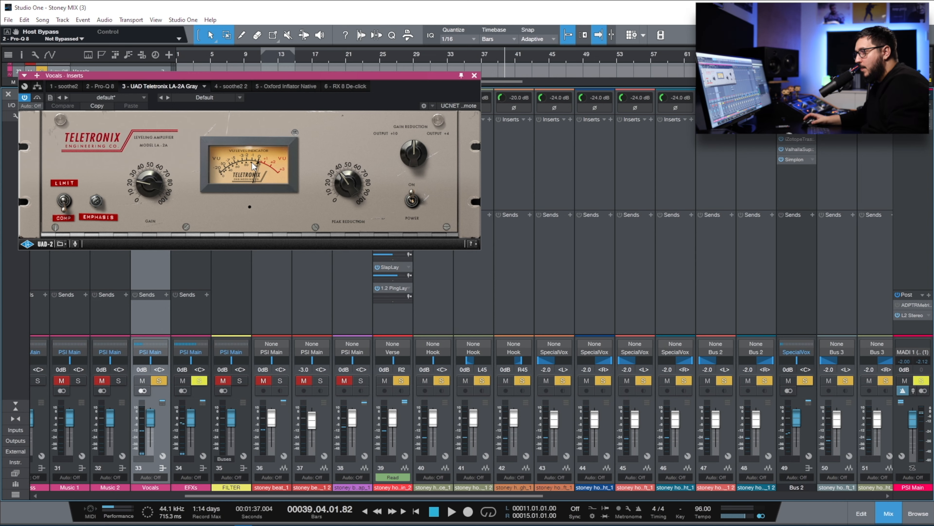
# Step: Audition the second soothe2 on the Vocals bus from bar 11, switching its delta output on and off
pyautogui.click(242, 56)
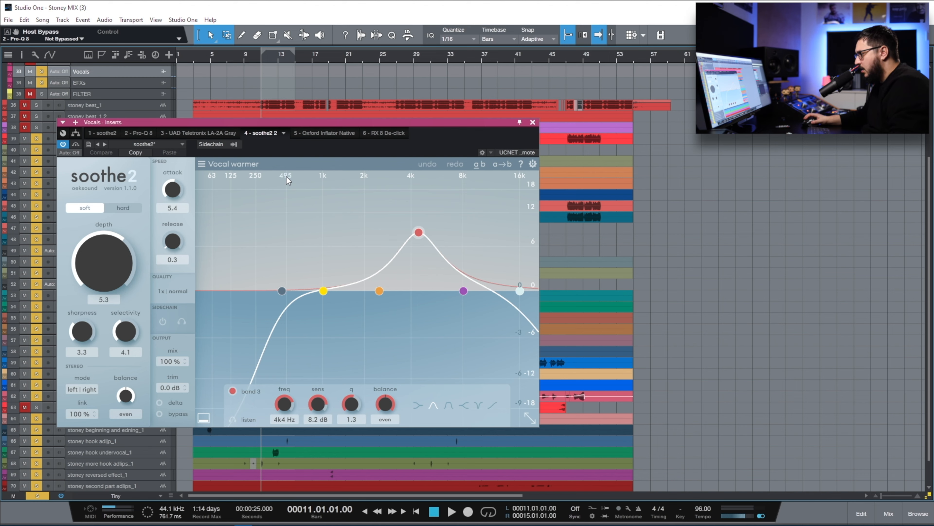
pyautogui.press('space')
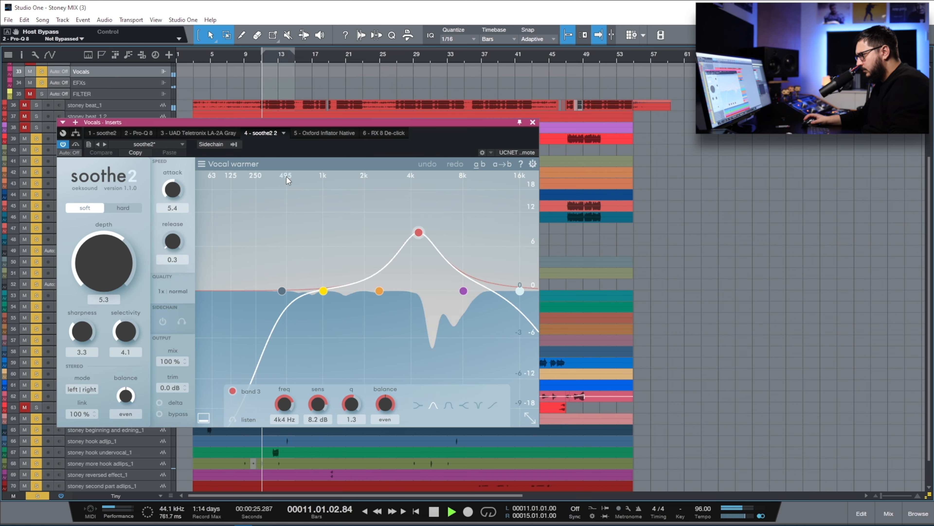
pyautogui.click(159, 402)
pyautogui.click(159, 402)
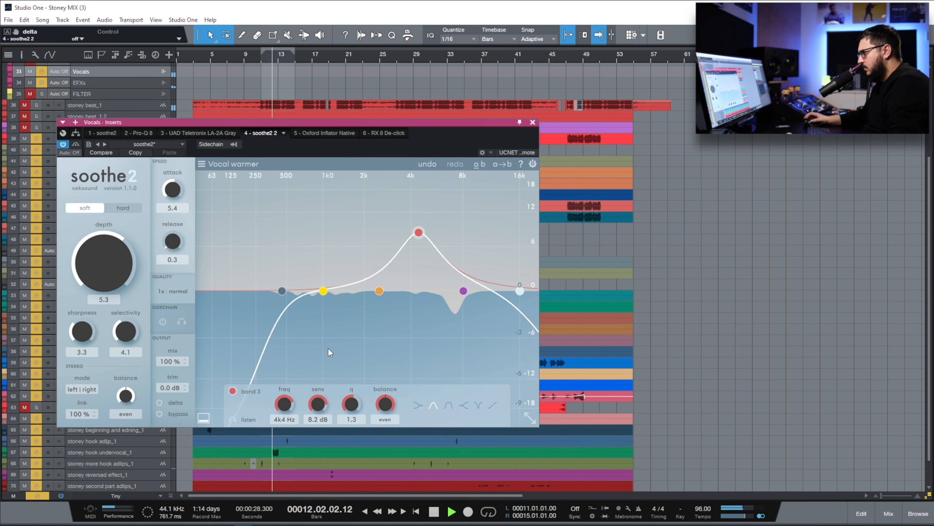
pyautogui.press('space')
# Step: Show Oxford Inflator Native on the Vocals bus and play the vocals looped from bar 39 to bar 45
pyautogui.click(324, 133)
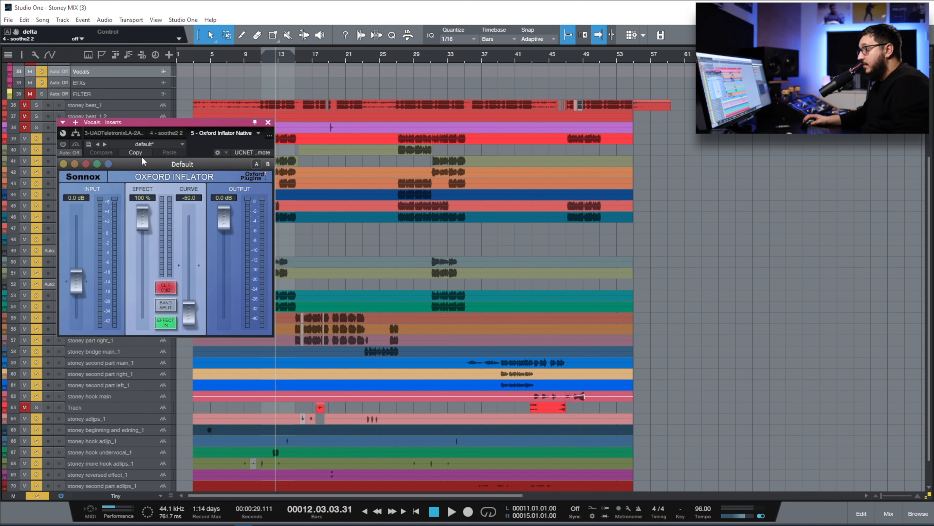
pyautogui.moveTo(222, 125); pyautogui.dragTo(719, 172)
pyautogui.click(482, 59)
pyautogui.moveTo(498, 46); pyautogui.dragTo(548, 47)
pyautogui.press('space')
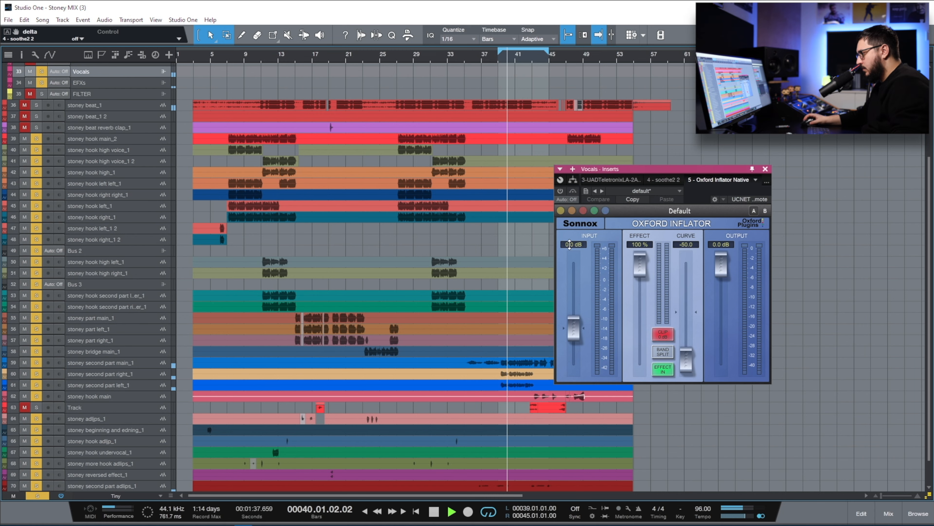
# Step: Enable Oxford Inflator and replay the loop from bar 39, comparing the effect with bypass
pyautogui.click(560, 191)
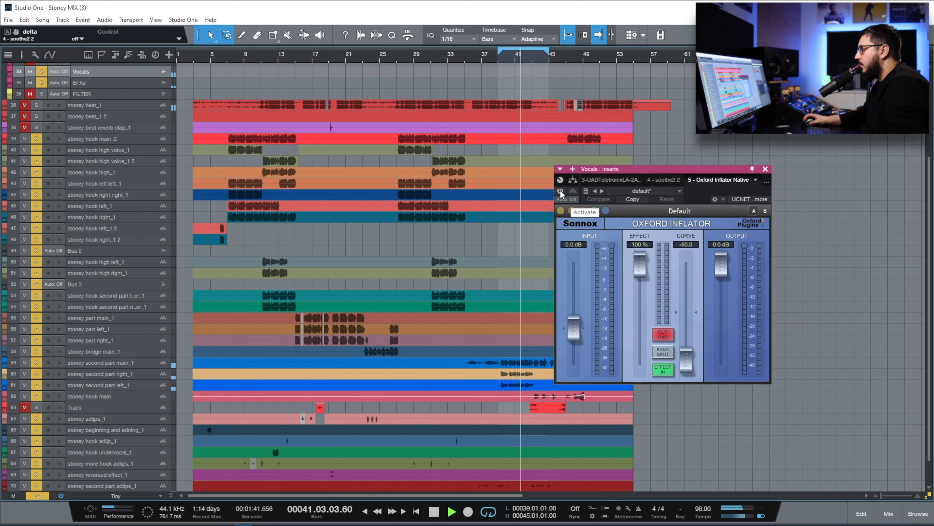
pyautogui.press('space')
pyautogui.click(496, 61)
pyautogui.press('space')
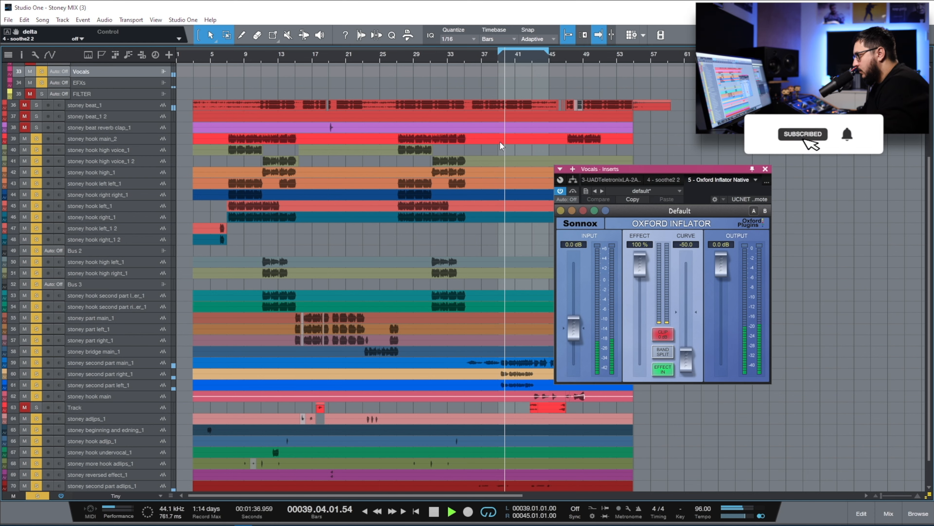
pyautogui.click(573, 192)
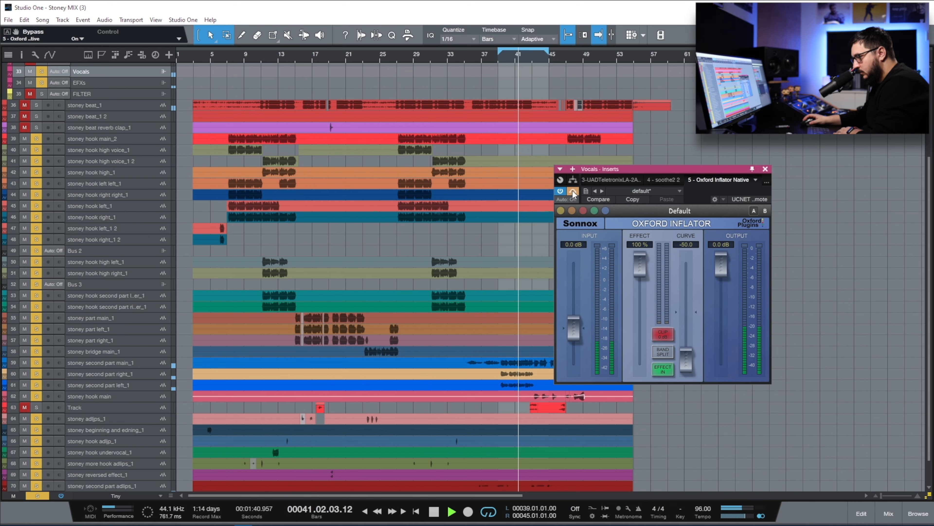
pyautogui.click(573, 191)
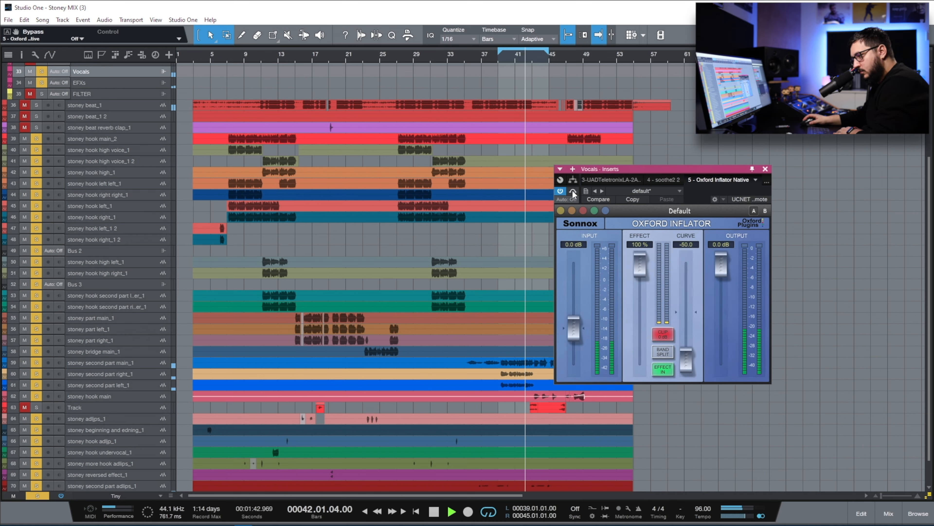
pyautogui.press('space')
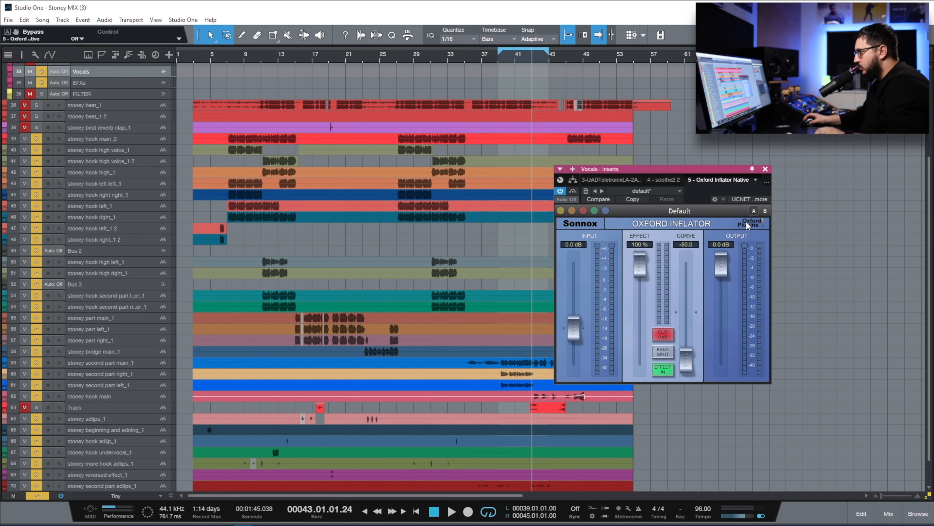
# Step: Close Oxford Inflator and show RX 8 De-click from the Vocals bus over the arrangement
pyautogui.click(765, 169)
pyautogui.press('F3')
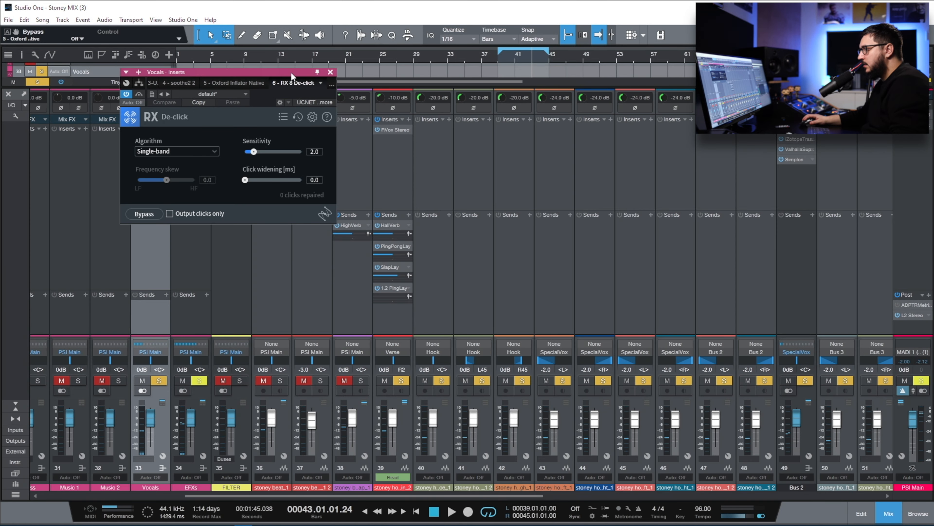
pyautogui.moveTo(291, 75); pyautogui.dragTo(267, 239)
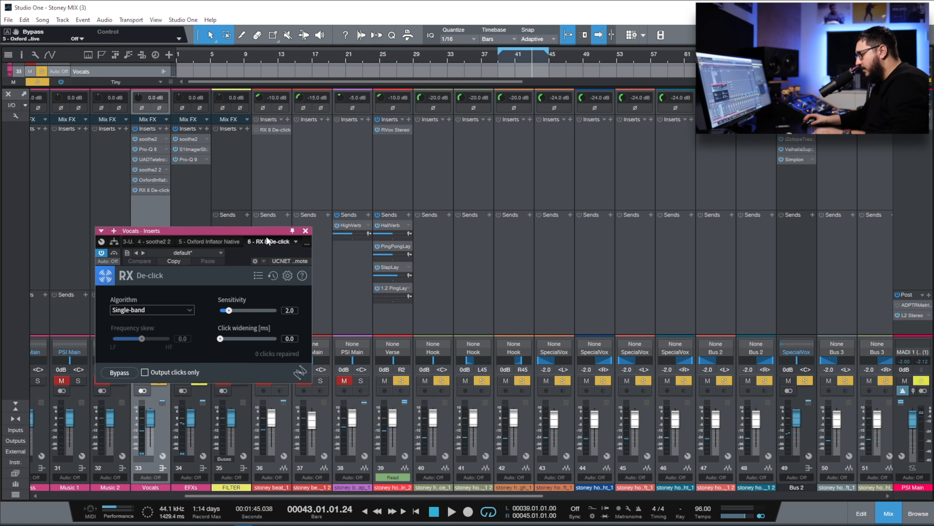
pyautogui.press('F3')
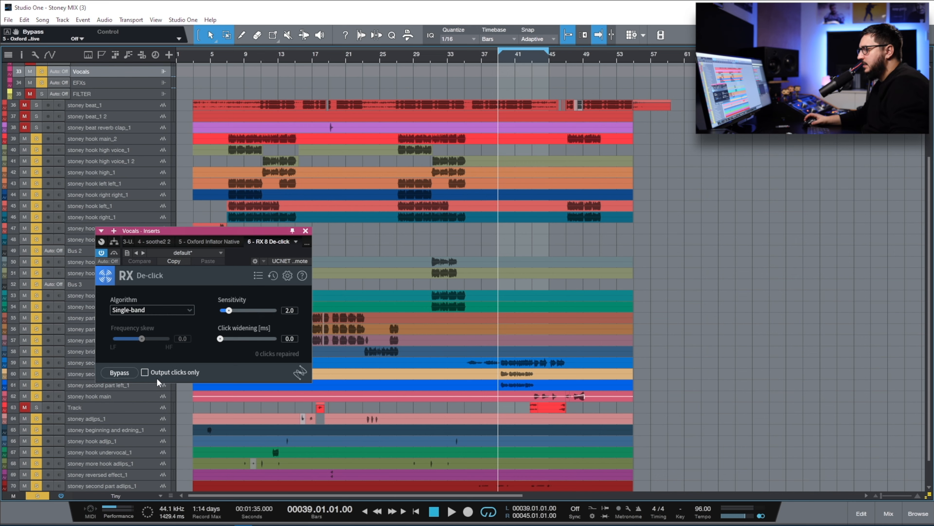
# Step: Audition RX 8 De-click from bar 39 with only the clicks output, restore its normal output and close it
pyautogui.click(145, 372)
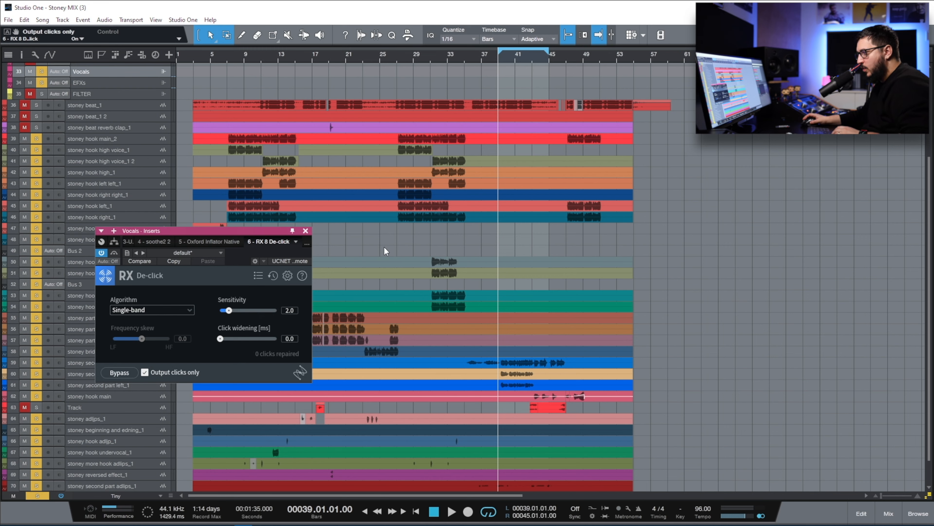
pyautogui.press('space')
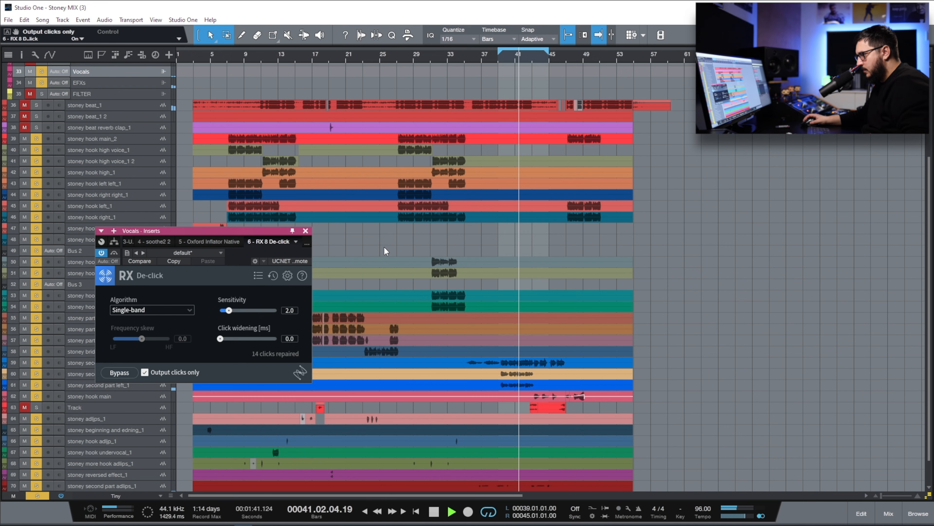
pyautogui.press('space')
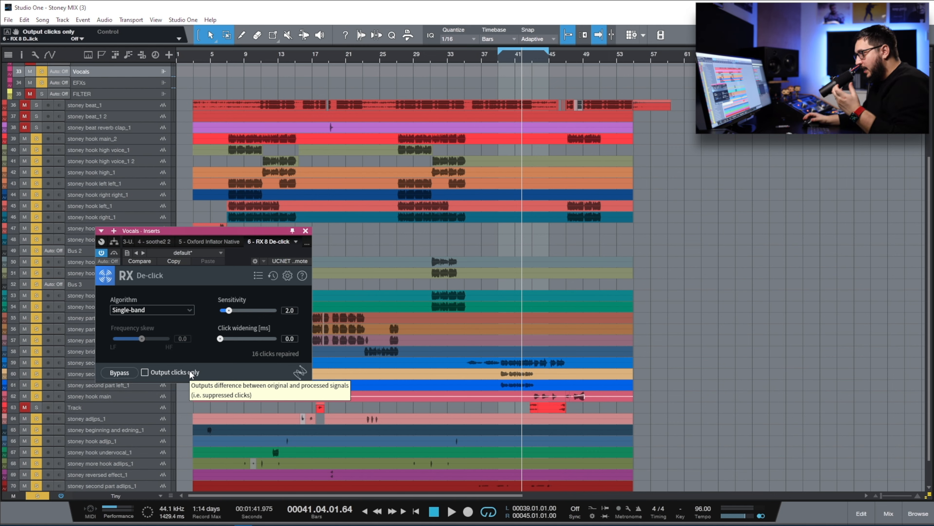
pyautogui.click(305, 231)
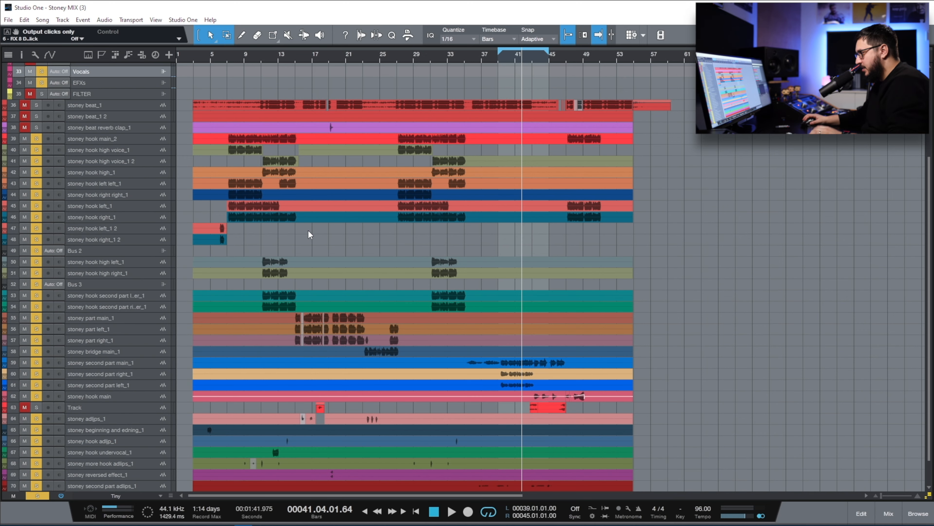
# Step: Clear the solo from the vocal tracks and bring the bus channels into view in the mixer
pyautogui.click(112, 494)
pyautogui.click(126, 436)
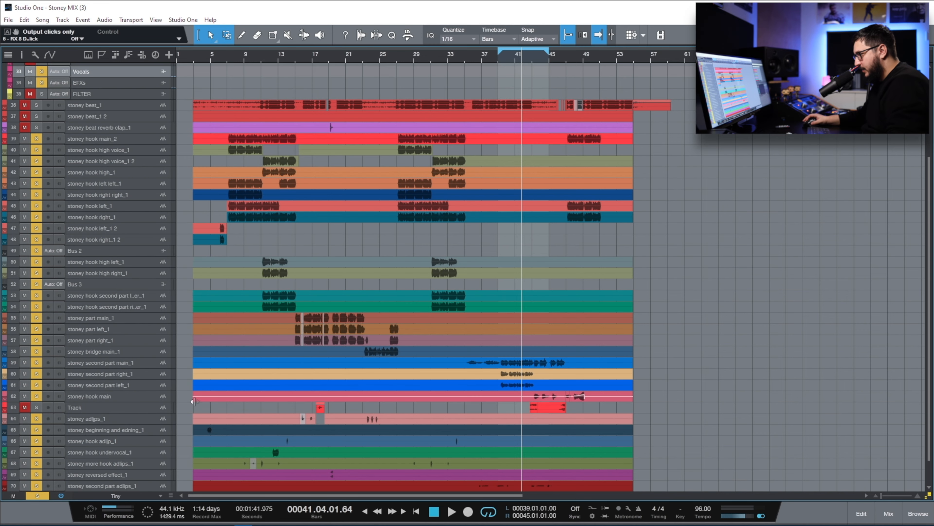
pyautogui.press('F3')
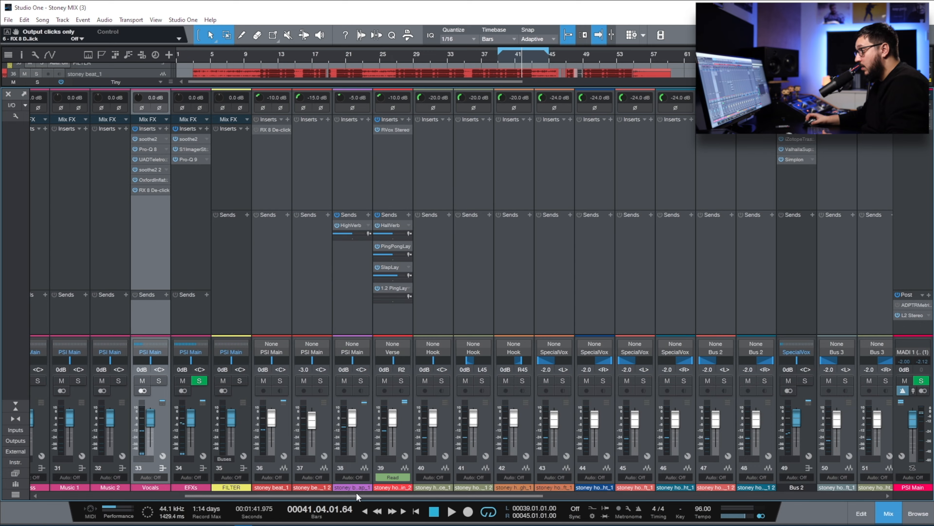
pyautogui.moveTo(356, 494); pyautogui.dragTo(278, 480)
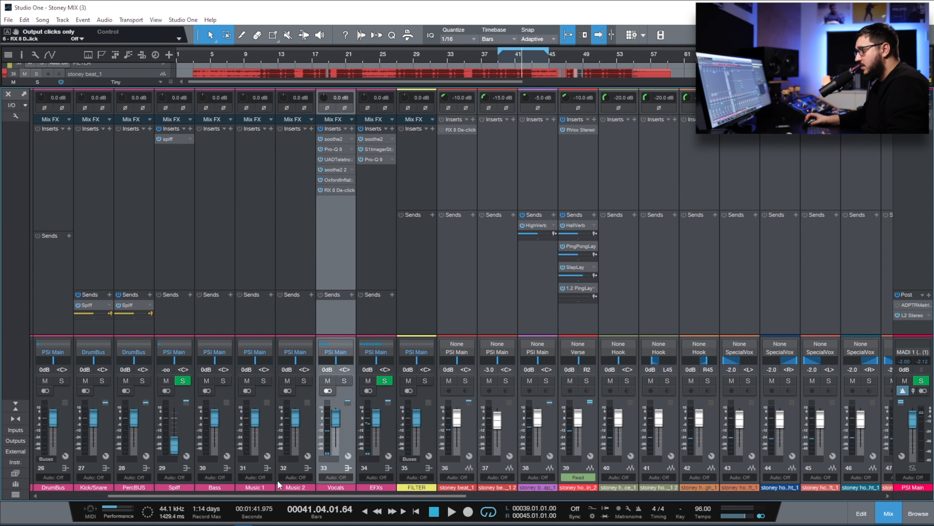
# Step: Show soothe2 on the EFXs bus and audition it briefly from bar 39
pyautogui.doubleClick(380, 139)
pyautogui.moveTo(737, 100); pyautogui.dragTo(199, 140)
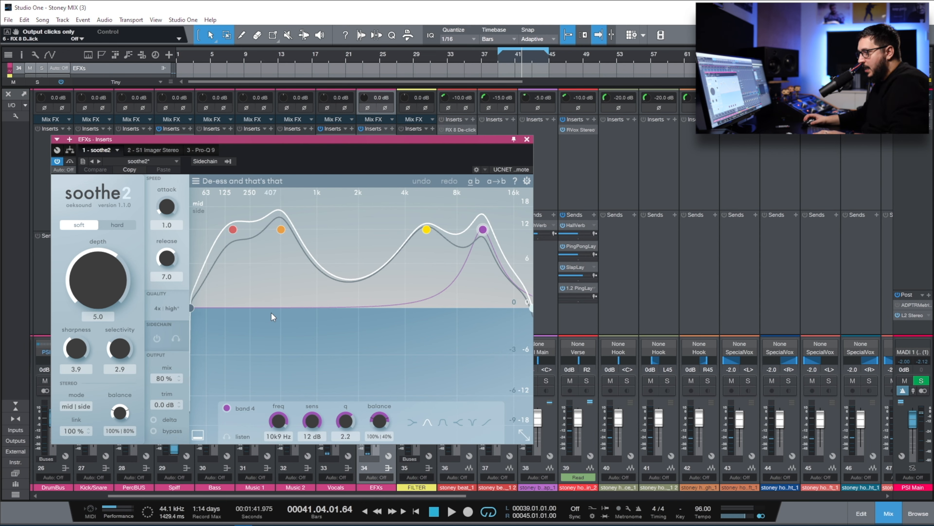
pyautogui.click(499, 59)
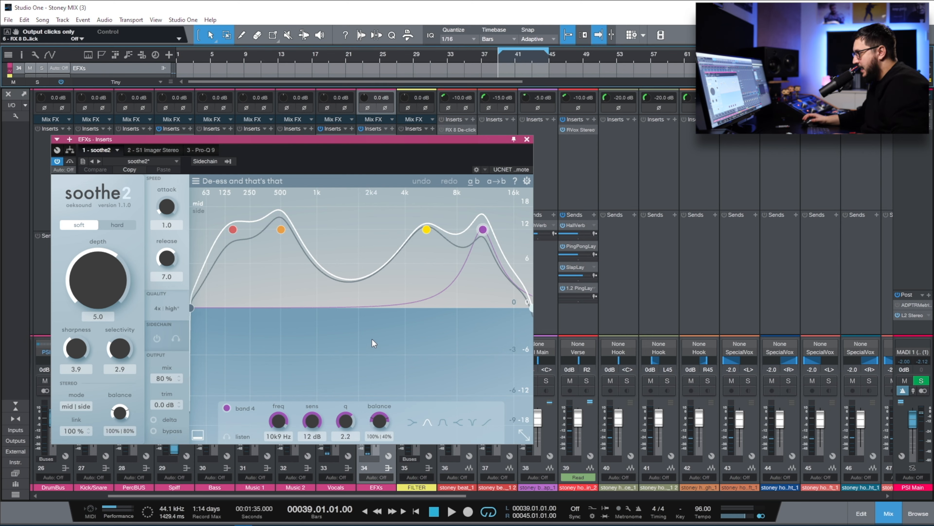
pyautogui.press('space')
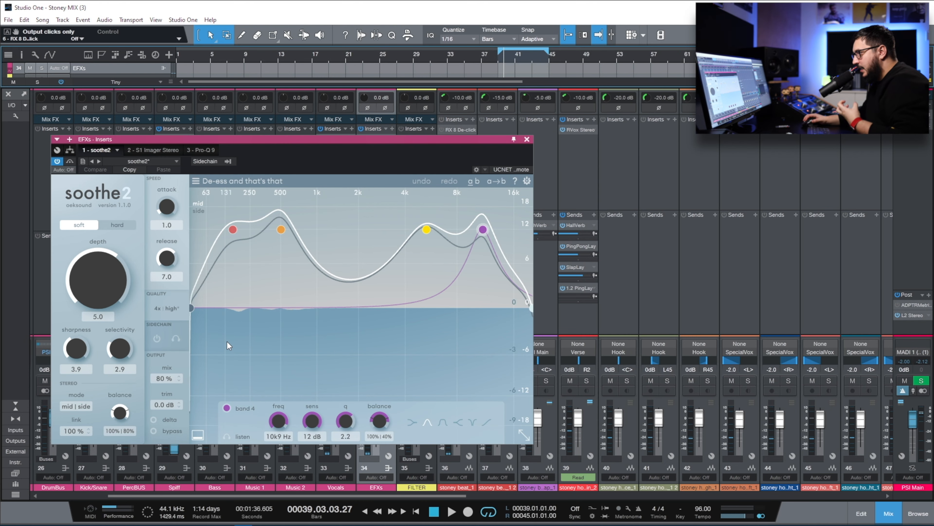
# Step: Review the S1 Imager Stereo and the Pro-Q 9 high cut on the EFXs bus, closing the inserts when done
pyautogui.click(153, 149)
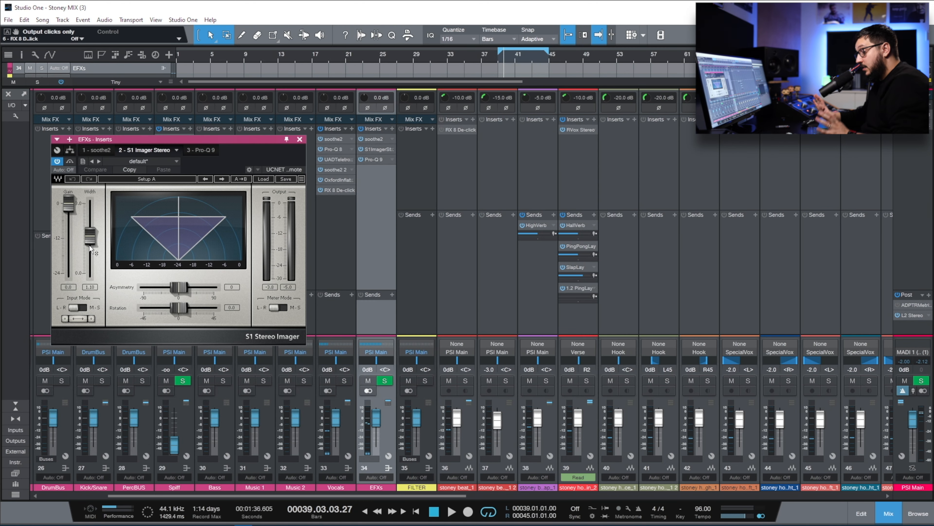
pyautogui.click(200, 150)
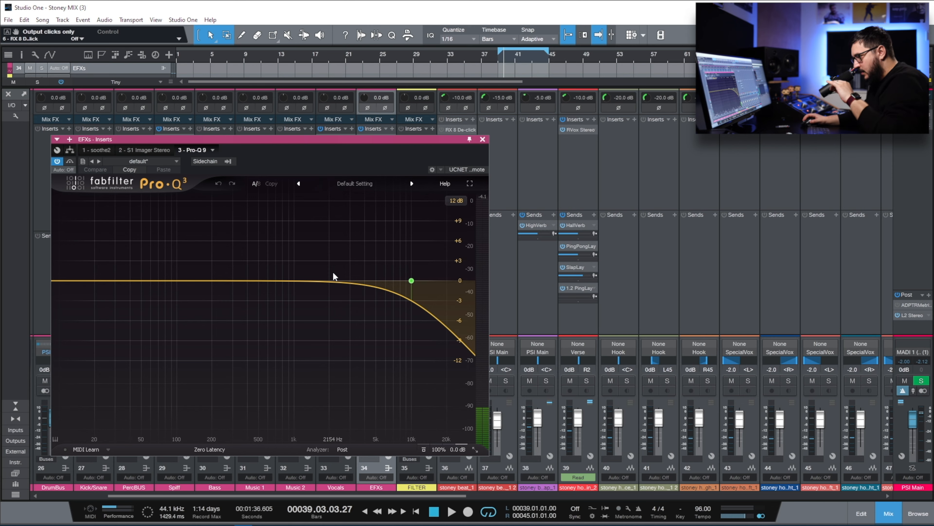
pyautogui.click(483, 139)
# Step: Check the Valhalla insert on the Bus 1 channel in the mixer, then return to the full arrangement
pyautogui.moveTo(358, 496); pyautogui.dragTo(876, 517)
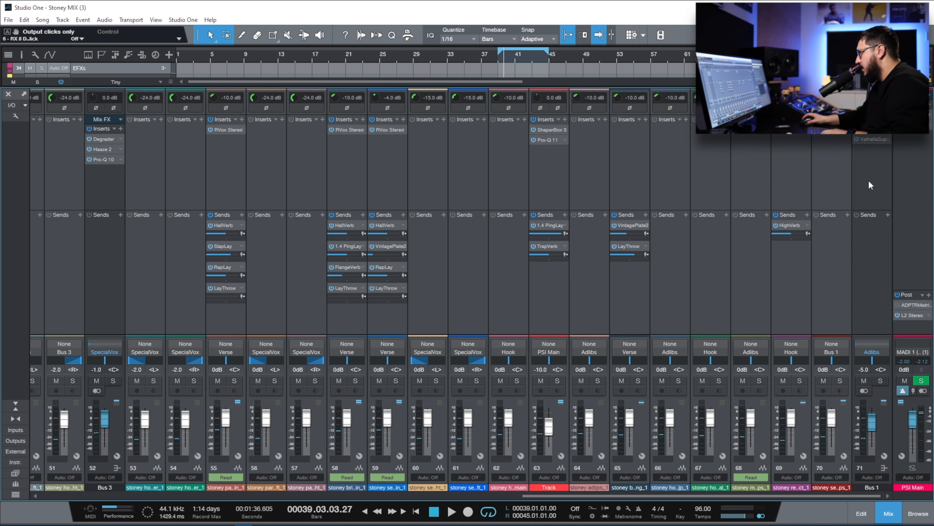
pyautogui.click(871, 140)
pyautogui.click(560, 135)
pyautogui.press('F3')
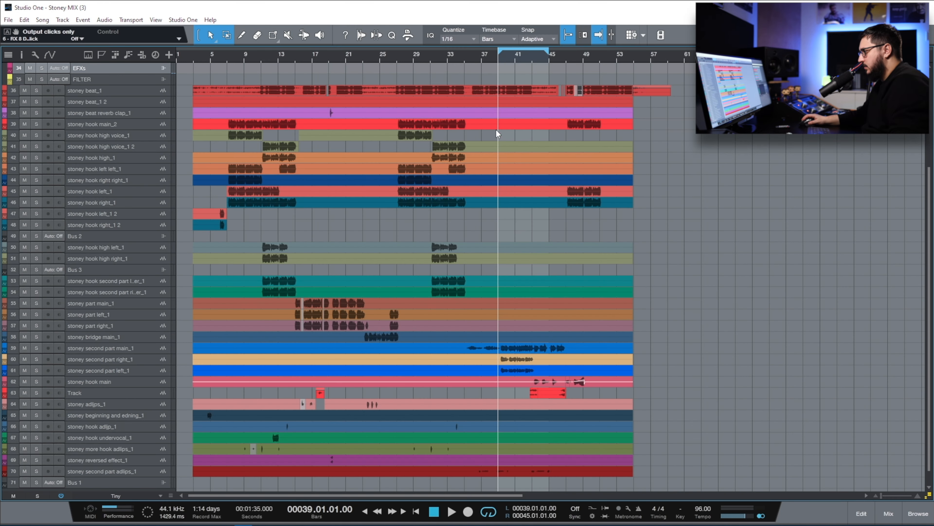
# Step: Play the mix from bar 39 and toggle the solo on Bus 1 on and off
pyautogui.press('space')
pyautogui.click(35, 483)
pyautogui.click(35, 484)
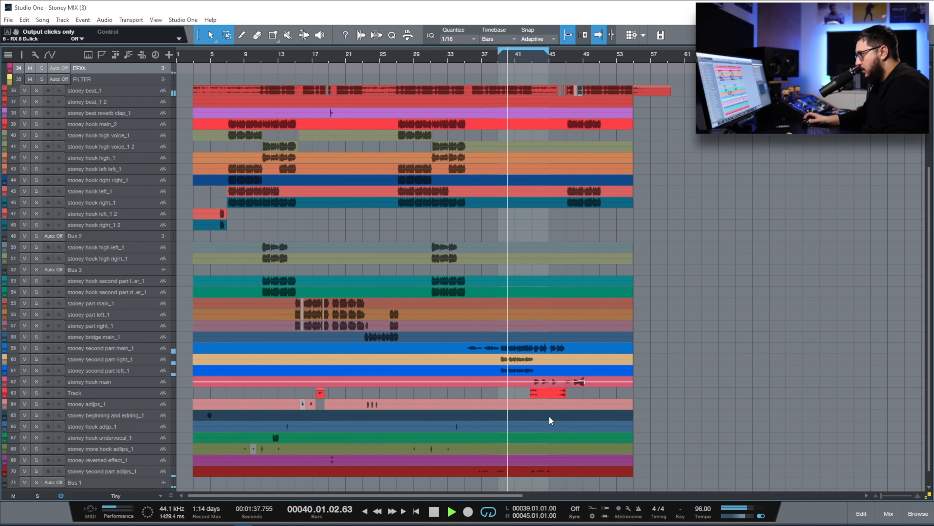
pyautogui.press('space')
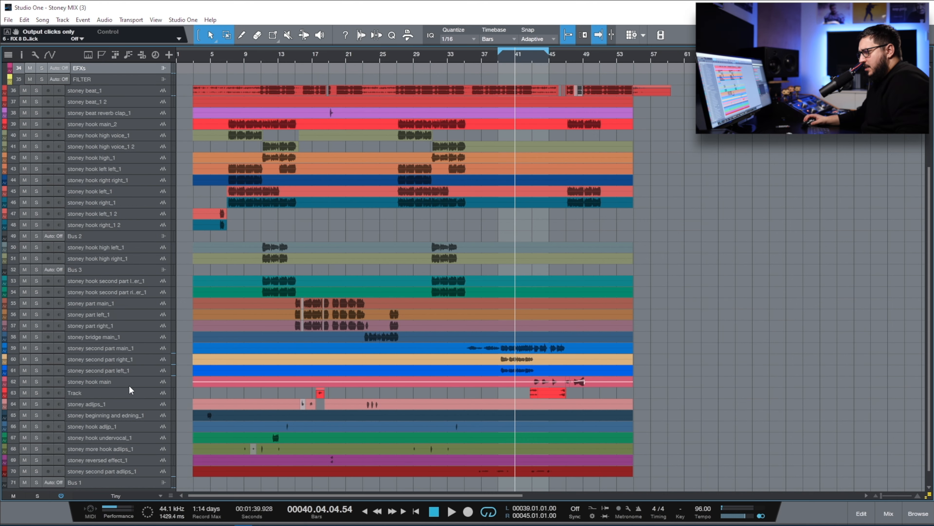
# Step: Enlarge the stoney hook main track in the arrangement to show its waveform in detail
pyautogui.moveTo(126, 387); pyautogui.dragTo(470, 431)
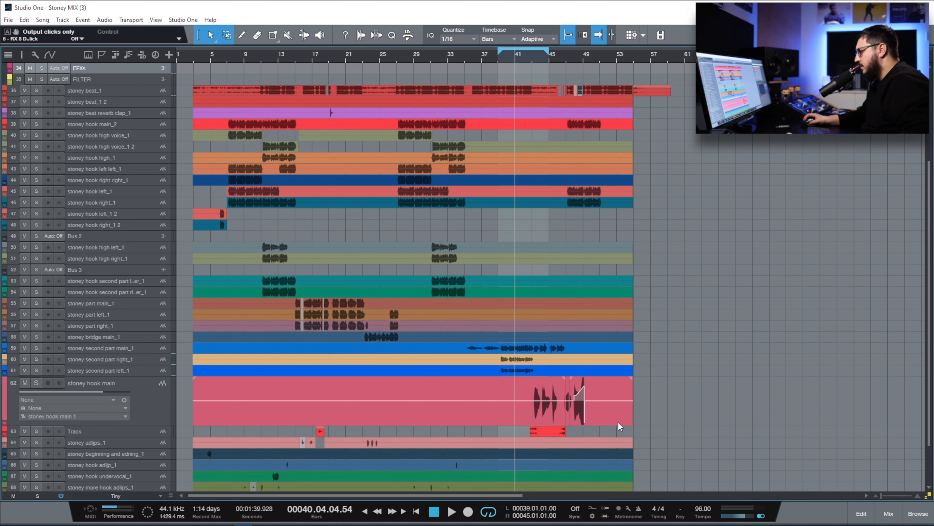
# Step: Inspect the stoney hook main clip up close around bars 43 to 49, then restore the Tiny track height across the arrangement
pyautogui.moveTo(614, 421); pyautogui.dragTo(516, 401)
pyautogui.click(386, 347)
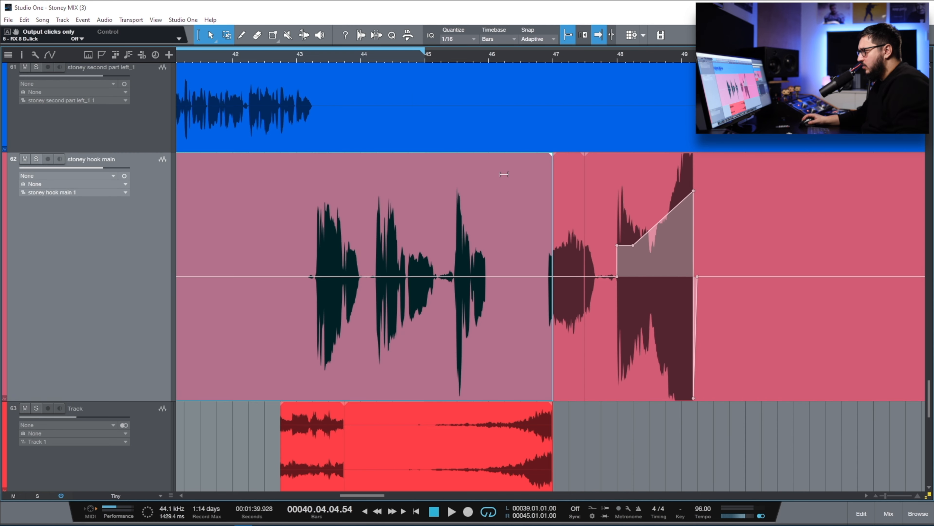
pyautogui.click(115, 496)
pyautogui.click(104, 432)
pyautogui.moveTo(559, 53); pyautogui.dragTo(532, 46)
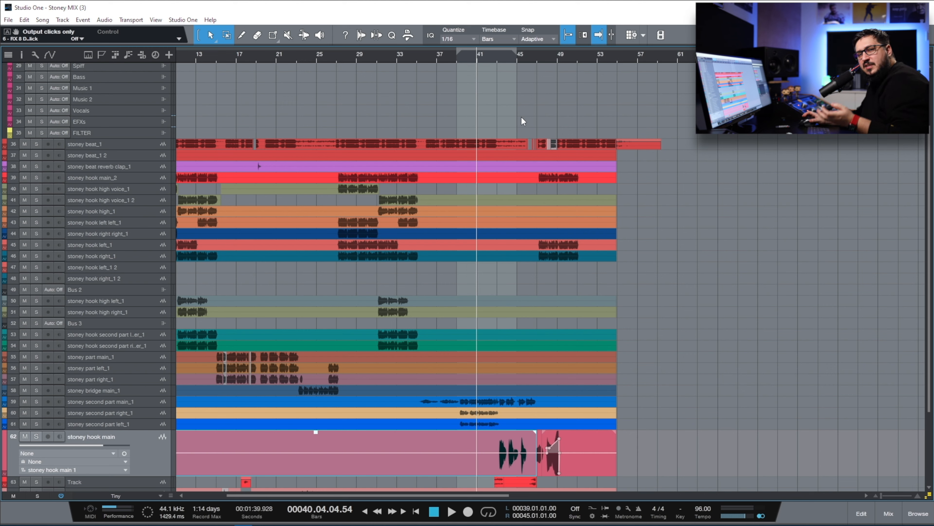
# Step: Play the mix from bar 45 through the rising end of the stoney hook main clip, viewing bars 43 to 49 in detail
pyautogui.click(518, 57)
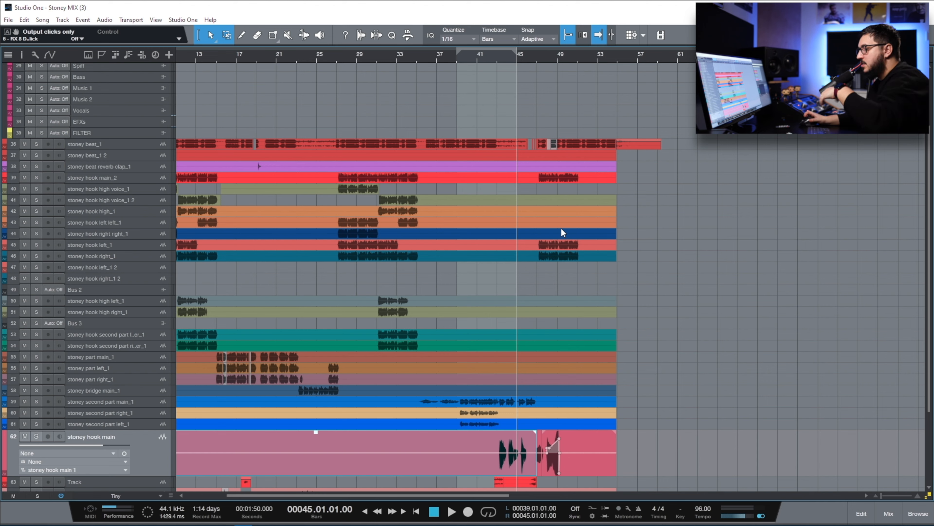
pyautogui.press('space')
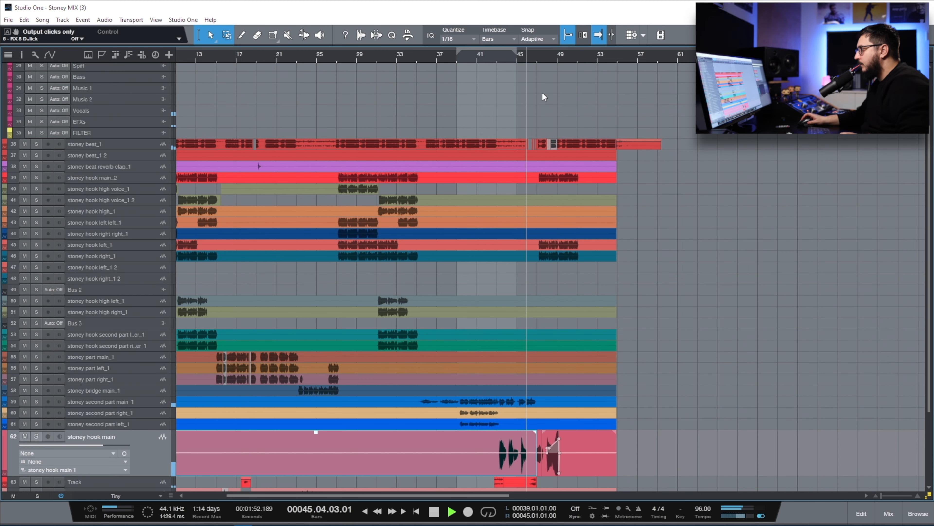
pyautogui.scroll(9, 521, 56)
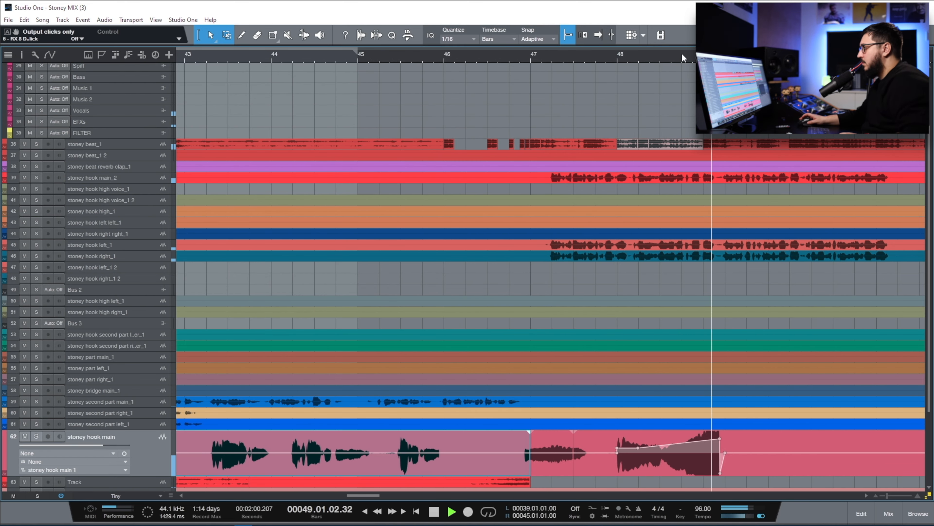
pyautogui.scroll(-10, 683, 54)
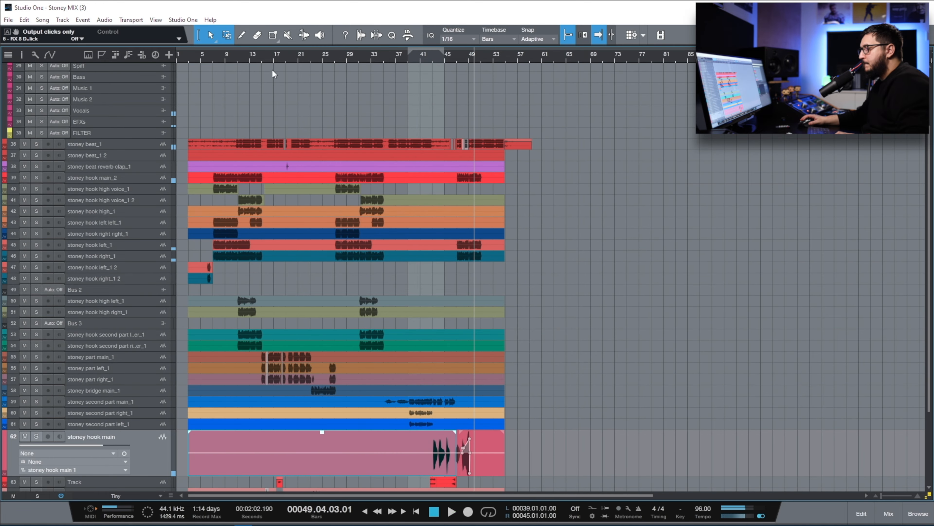